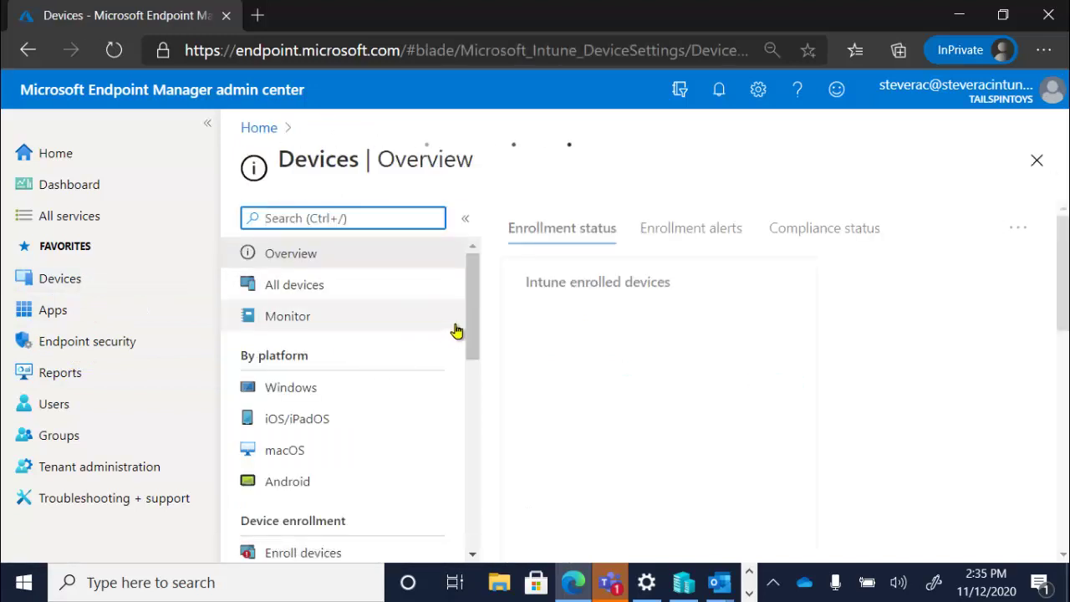
Step: Open the list of configuration profiles for Windows devices
left_click_drag(477, 334, 473, 389)
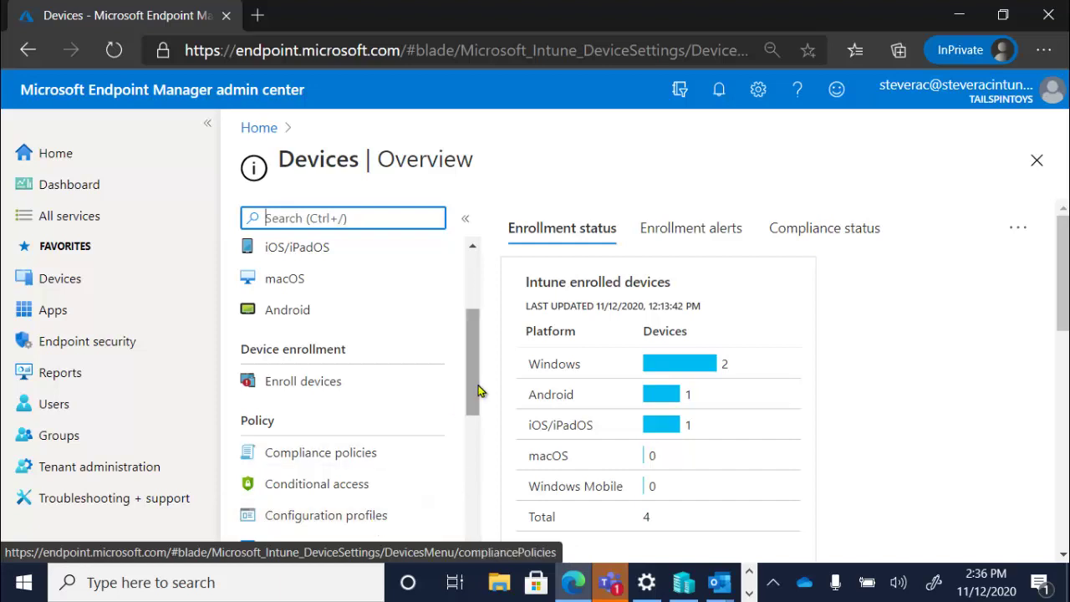
left_click_drag(473, 391, 476, 370)
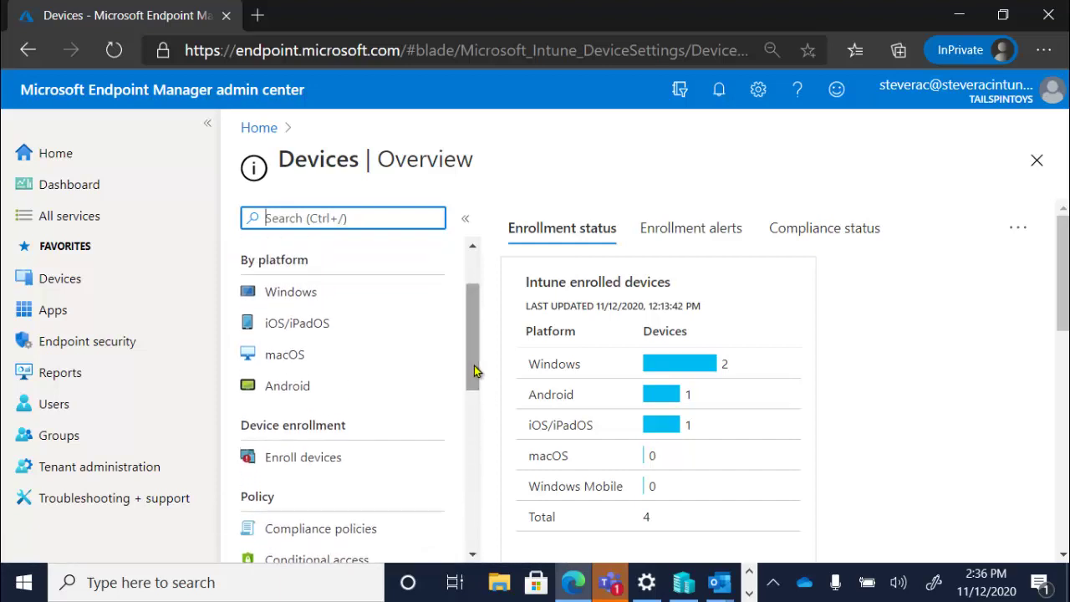
left_click(311, 291)
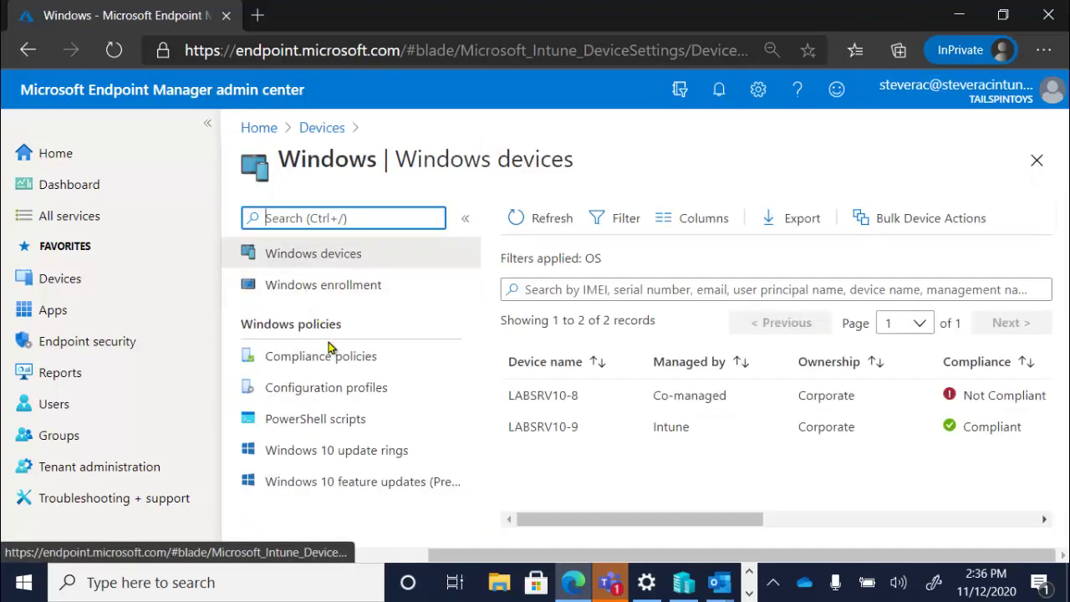
left_click(333, 390)
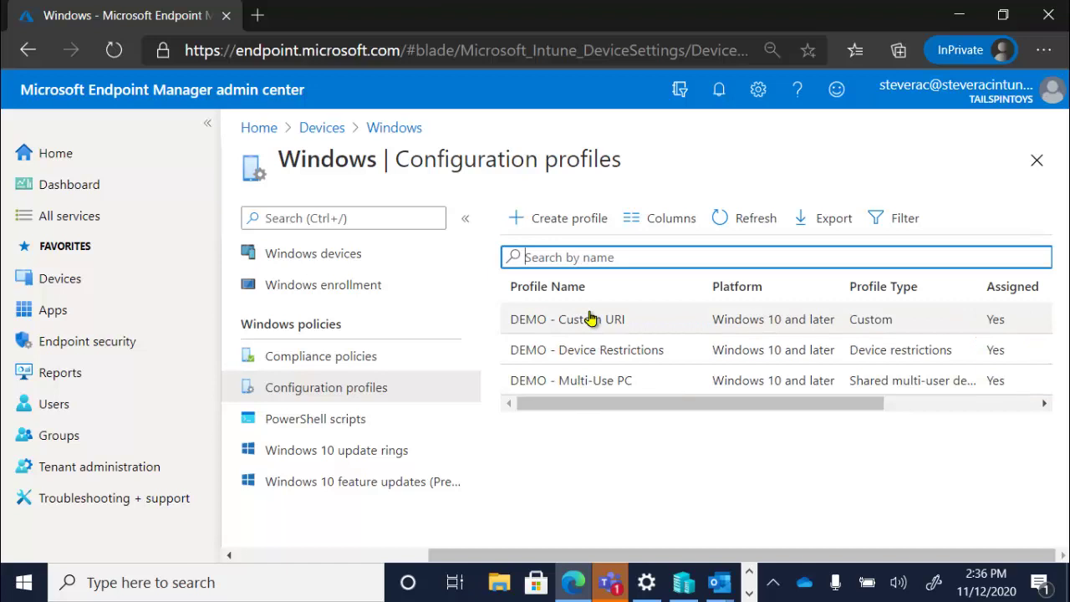
Step: Start a new configuration profile for the Windows 10 and later platform using the Administrative Templates profile type
left_click(516, 219)
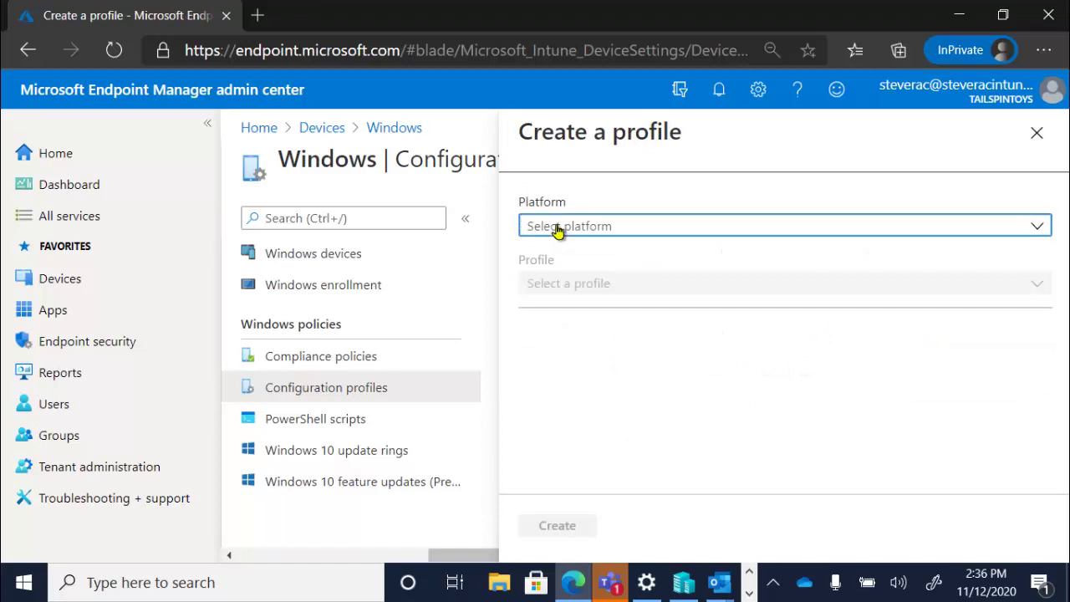
left_click(556, 228)
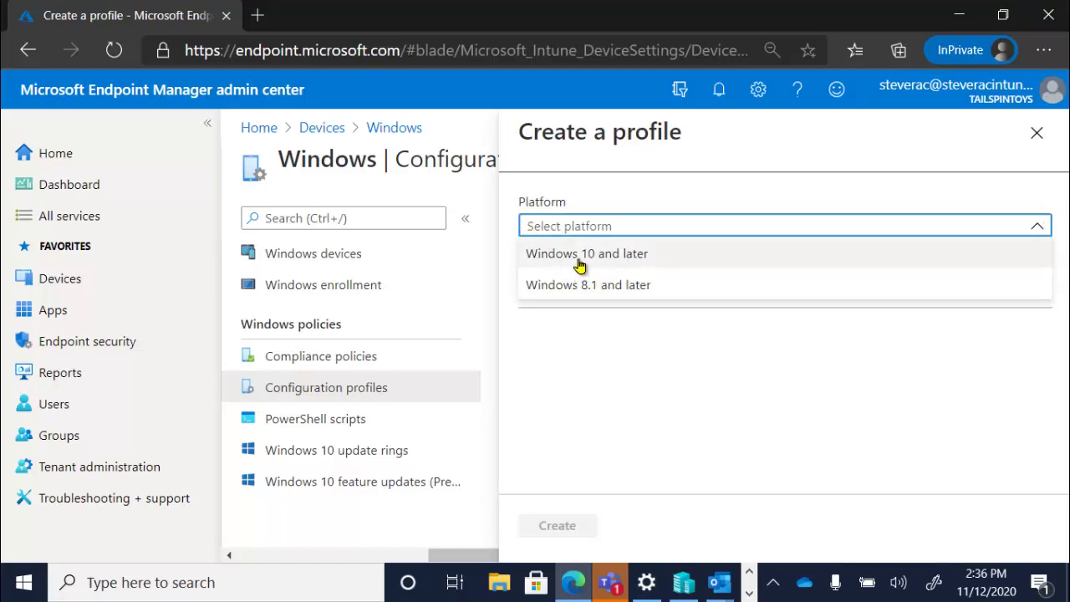
left_click(580, 266)
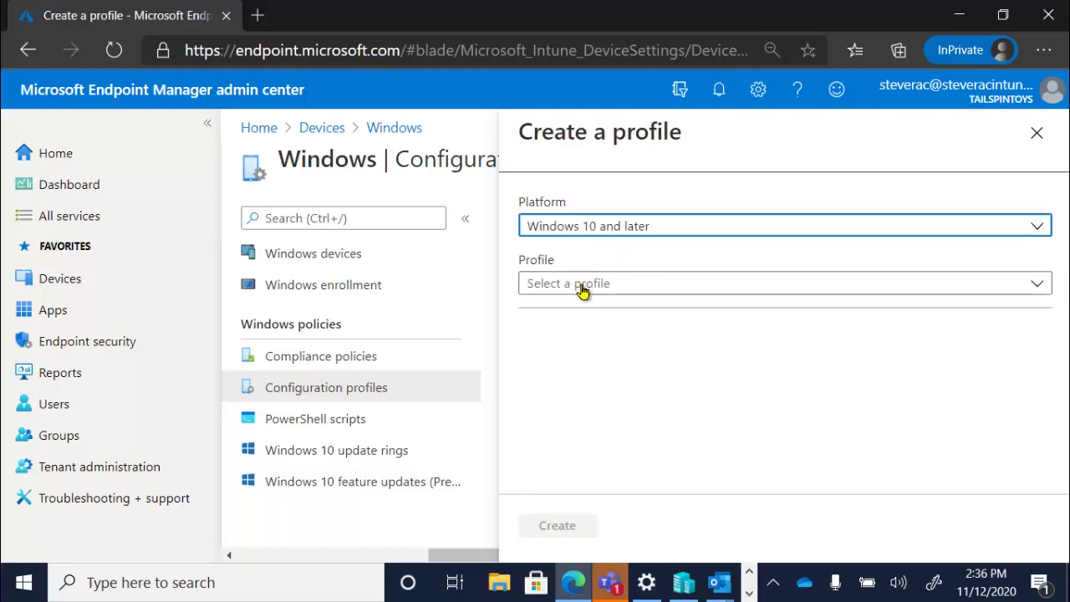
left_click(583, 286)
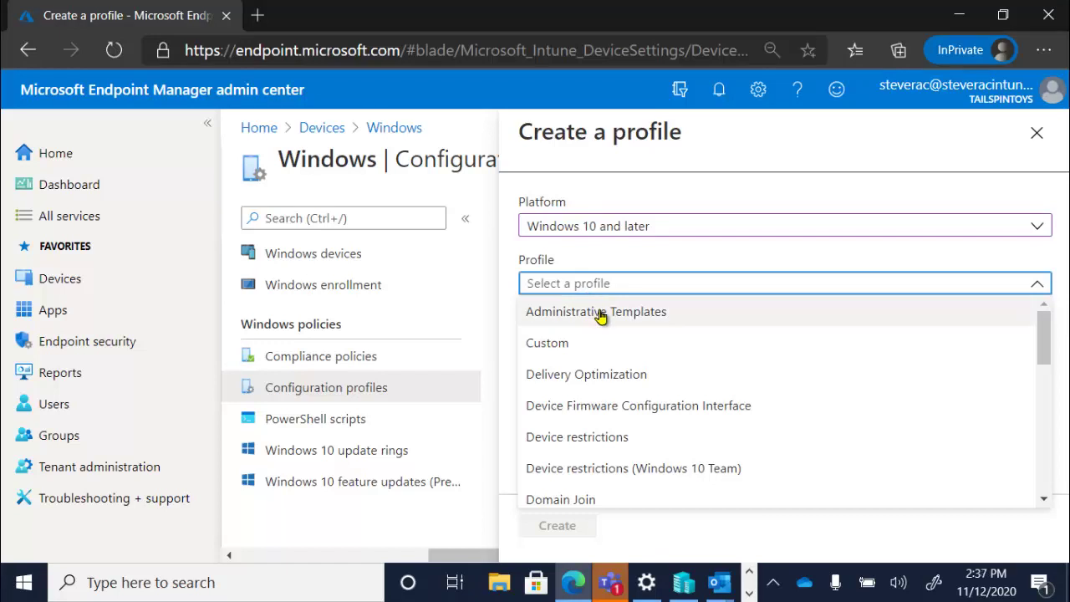
left_click(599, 313)
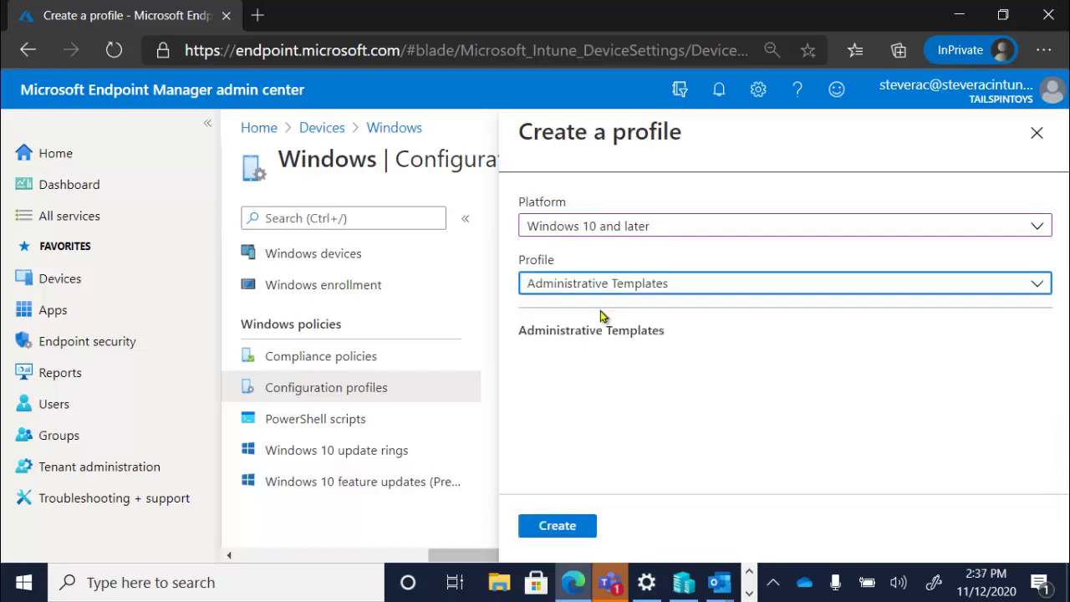
left_click(557, 525)
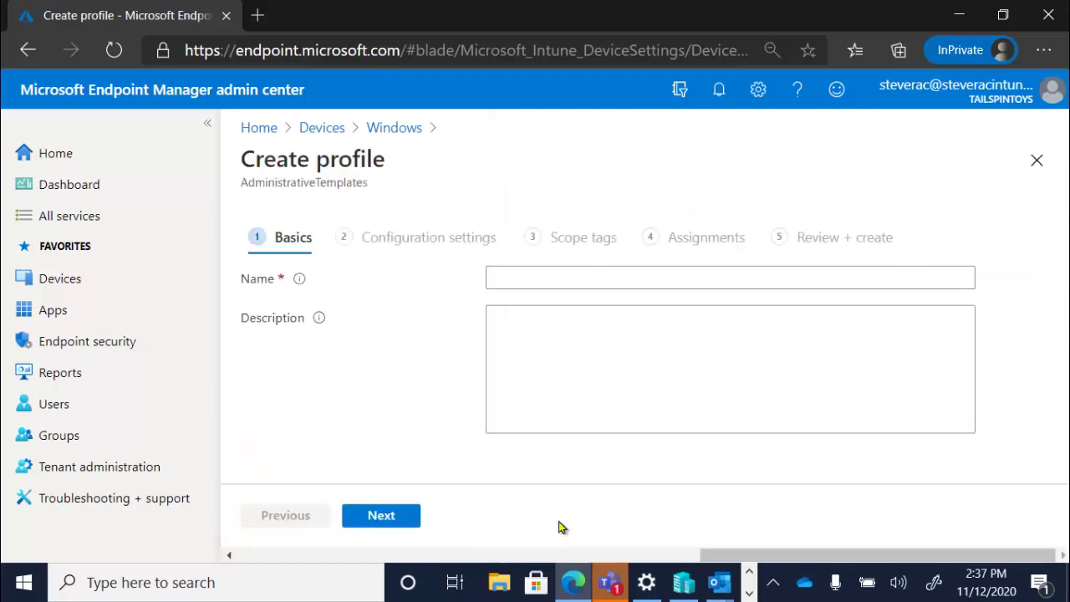
Step: Name the profile "Test" and continue to its configuration settings
left_click(593, 277)
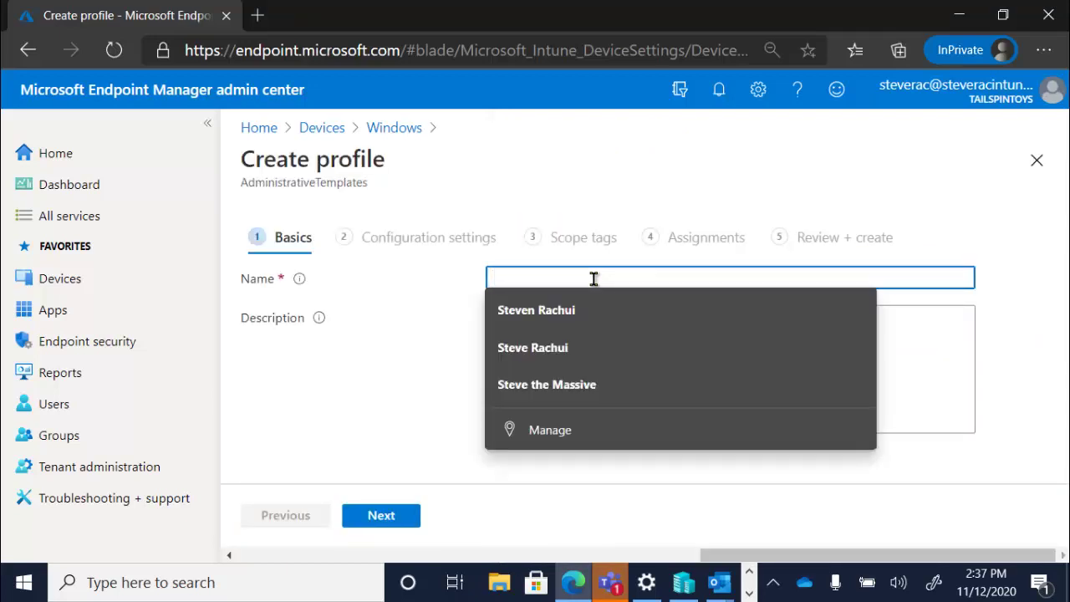
type("Test")
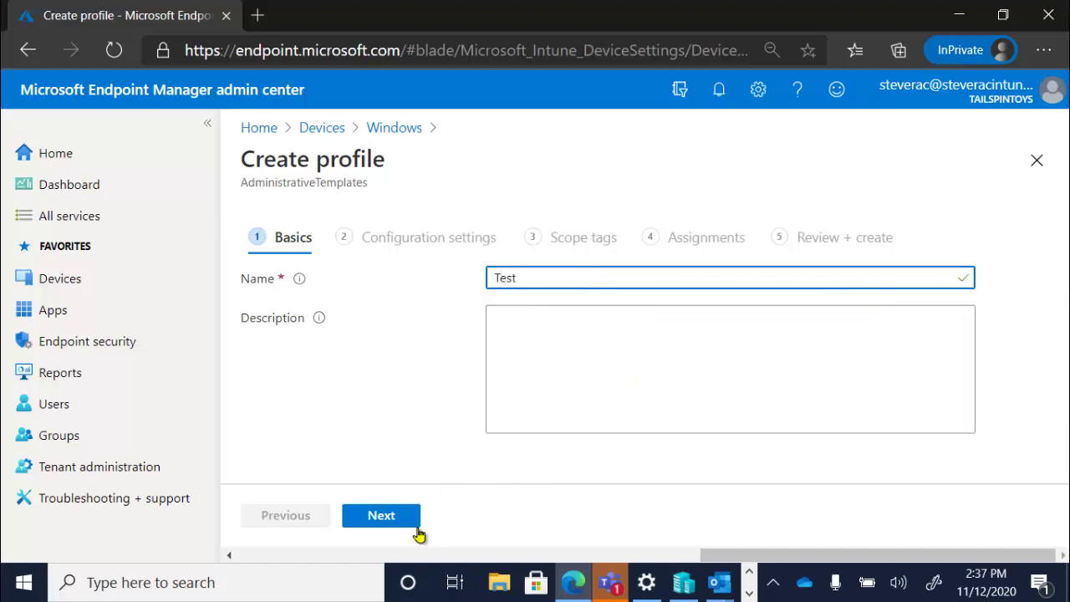
left_click(400, 521)
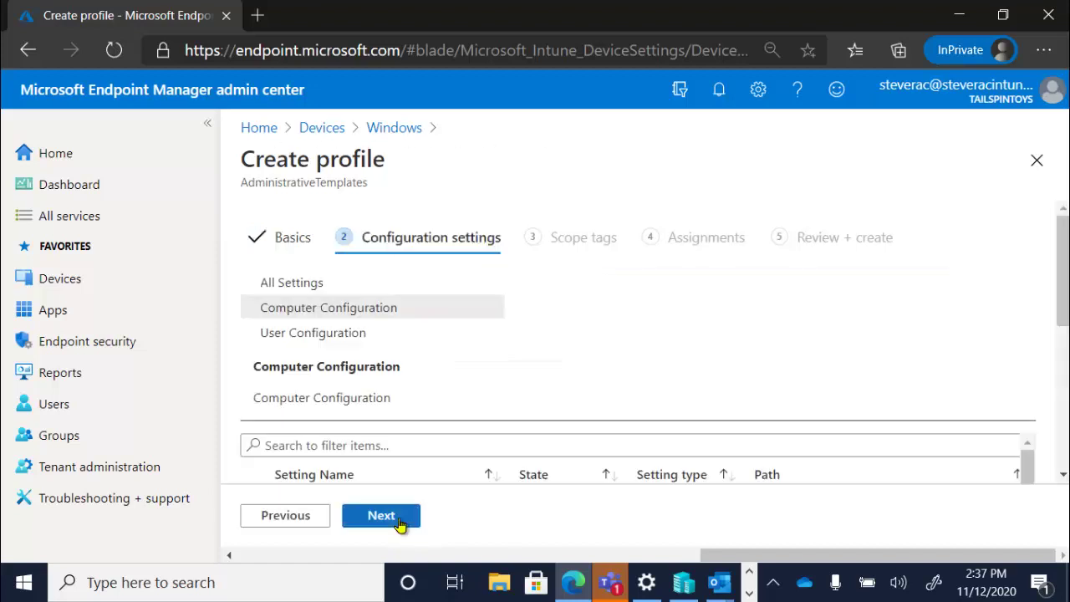
Step: Look through the All Settings, User Configuration and Computer Configuration groups and review the Computer Configuration folders
left_click(311, 285)
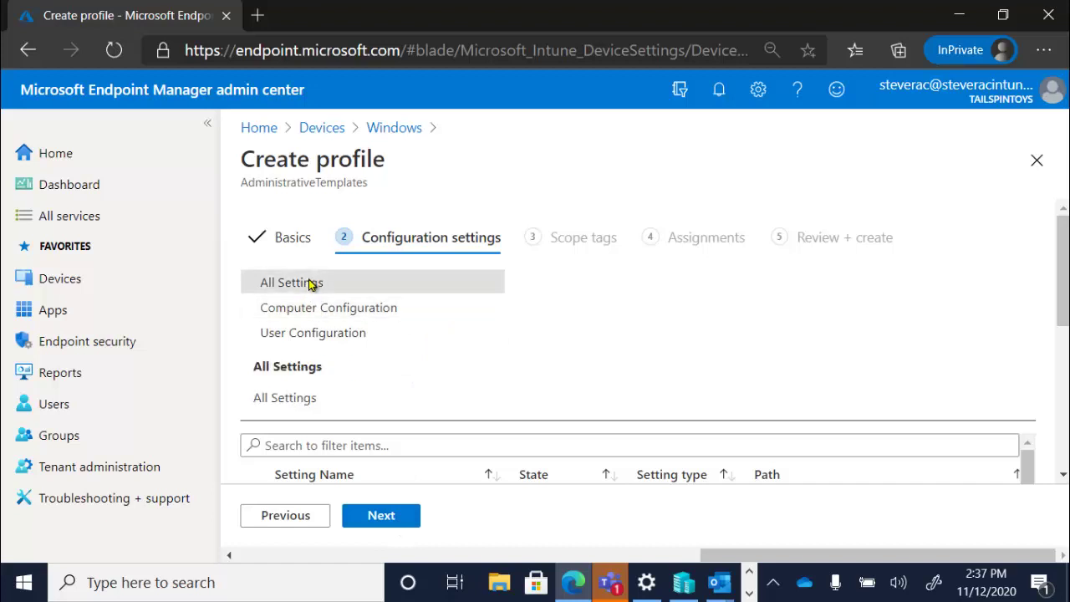
left_click(314, 332)
left_click(318, 309)
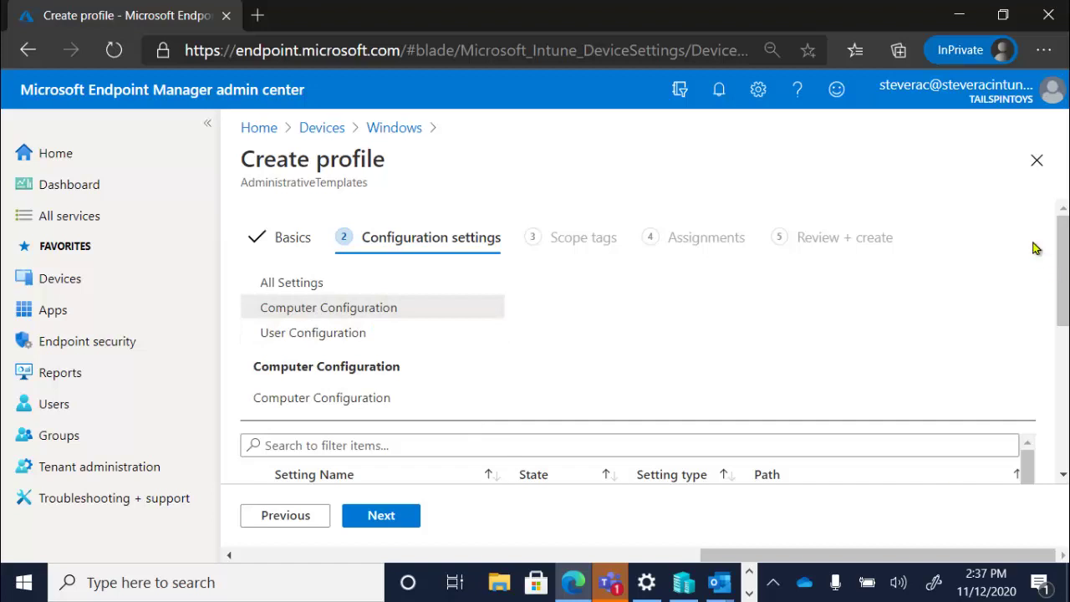
left_click_drag(1064, 253, 1064, 344)
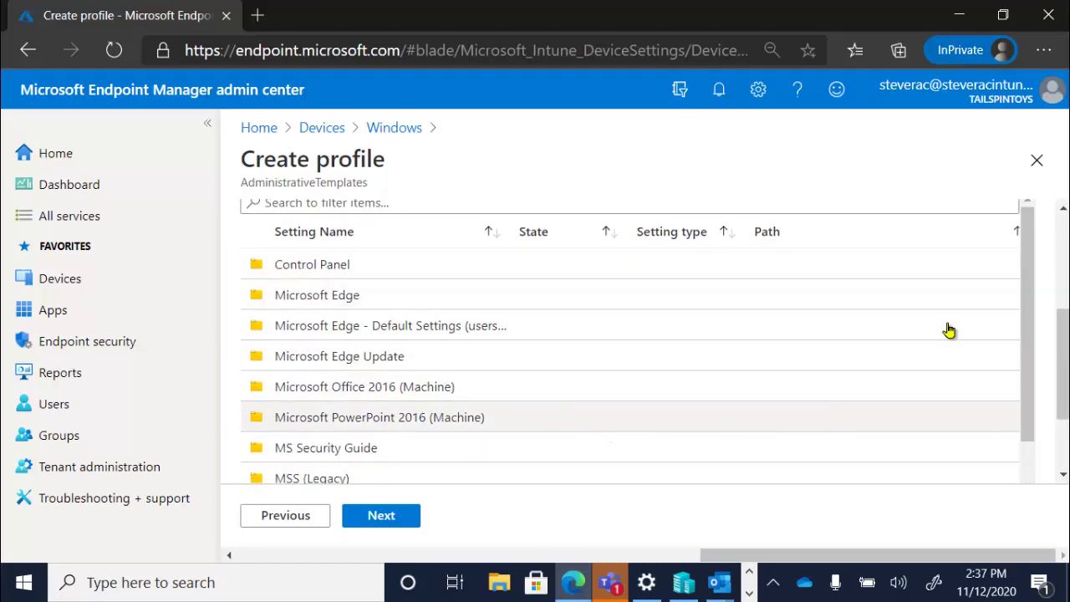
left_click_drag(1032, 303, 1039, 411)
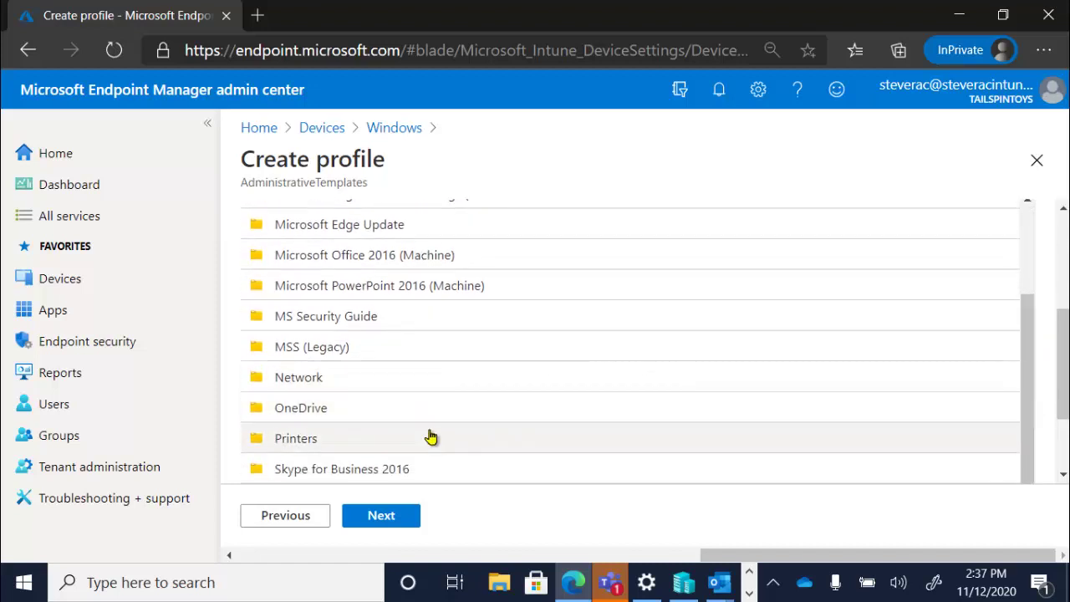
left_click_drag(1064, 398, 1064, 443)
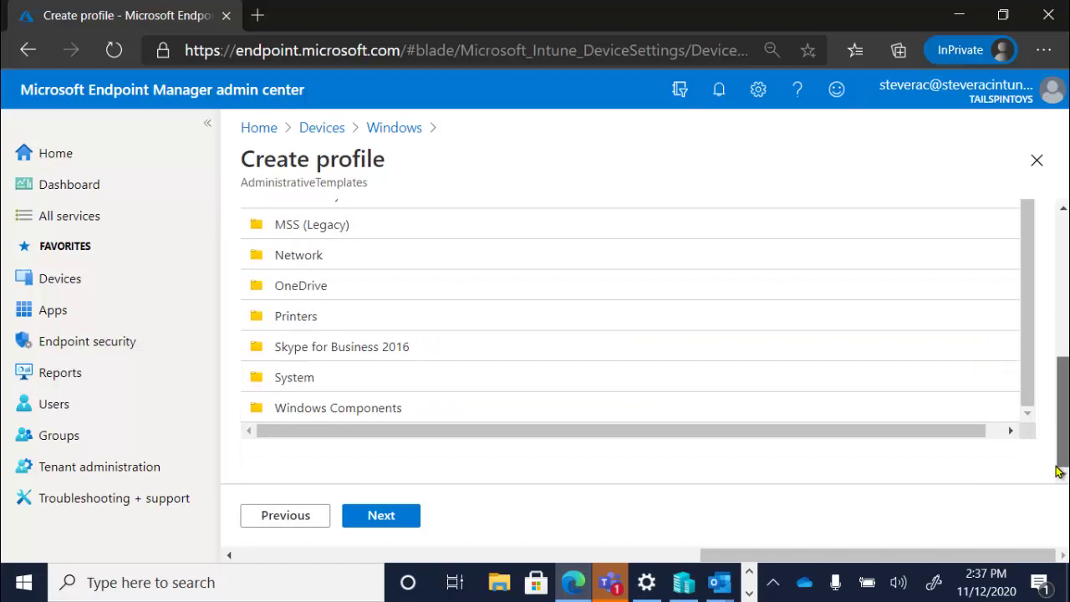
Step: Browse the System folder under Computer Configuration and open its Early Launch Antimalware folder
left_click(378, 382)
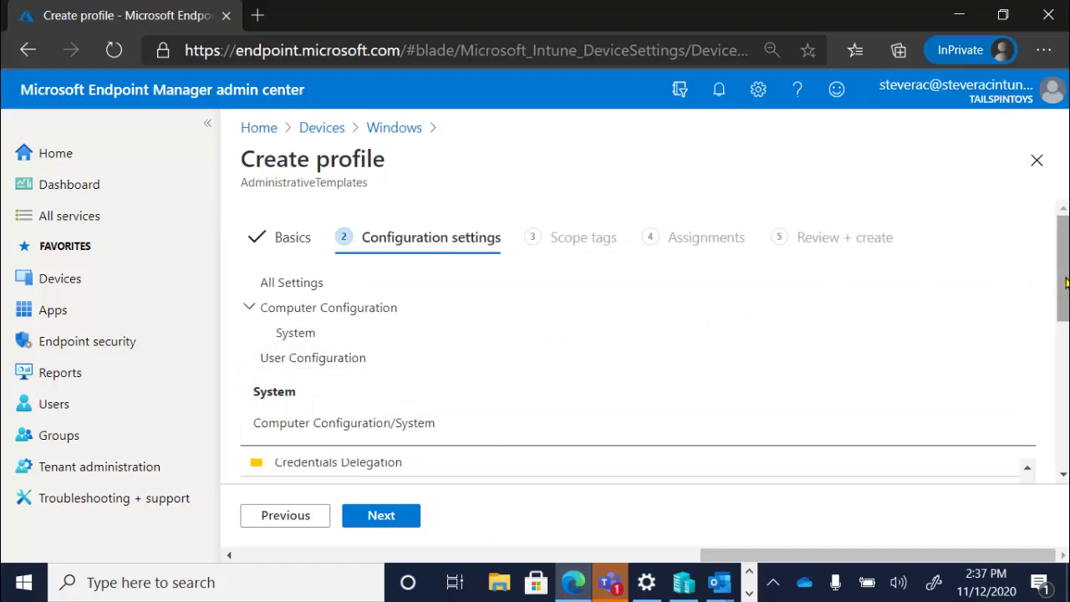
scroll(1066, 282, "down", 3)
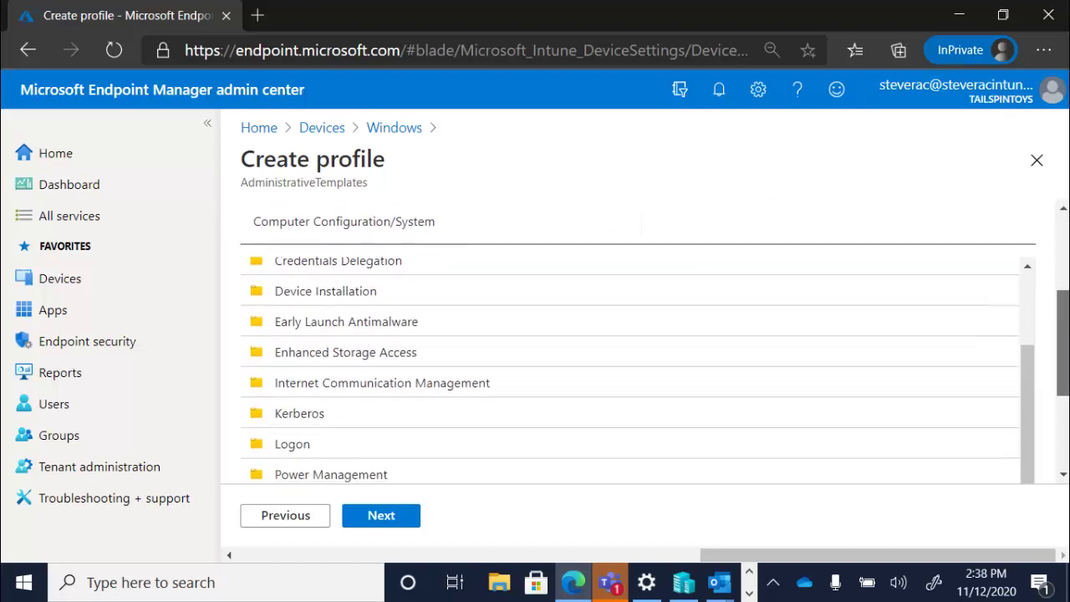
scroll(635, 343, "down", 5)
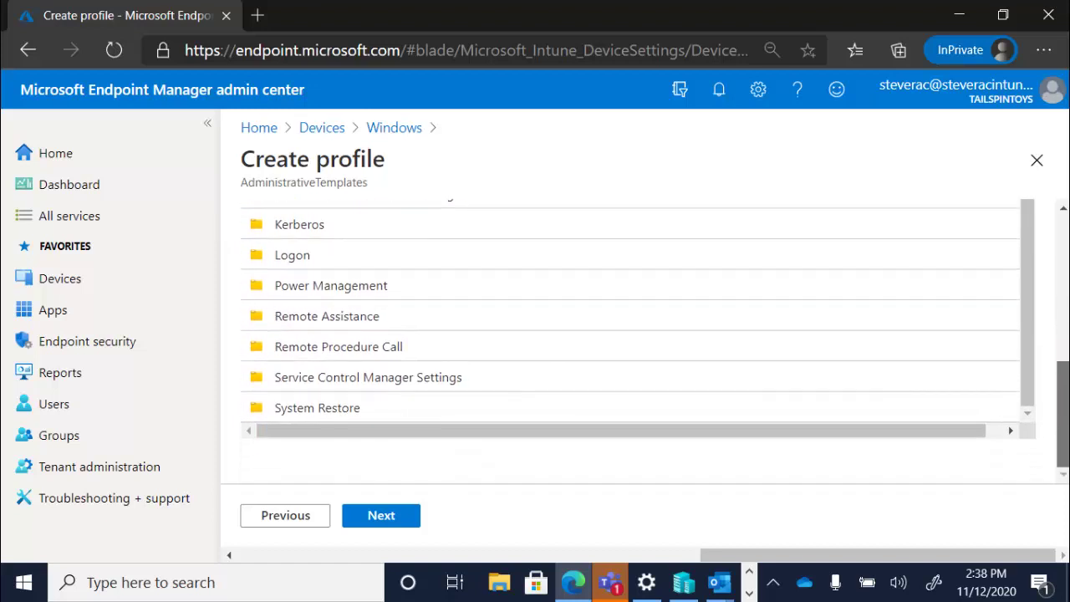
scroll(636, 343, "up", 4)
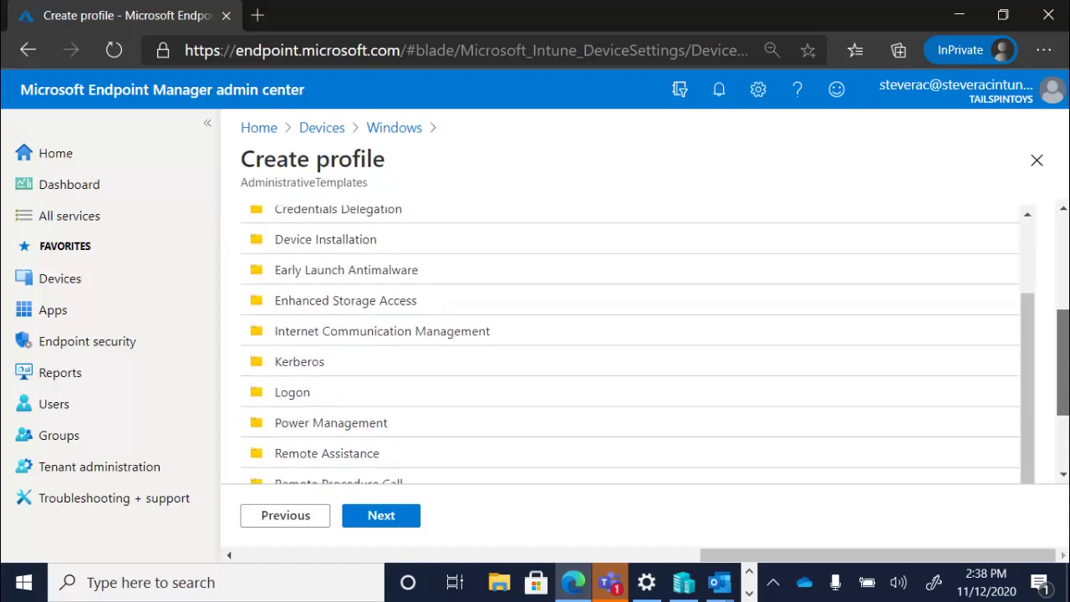
scroll(411, 296, "up", 2)
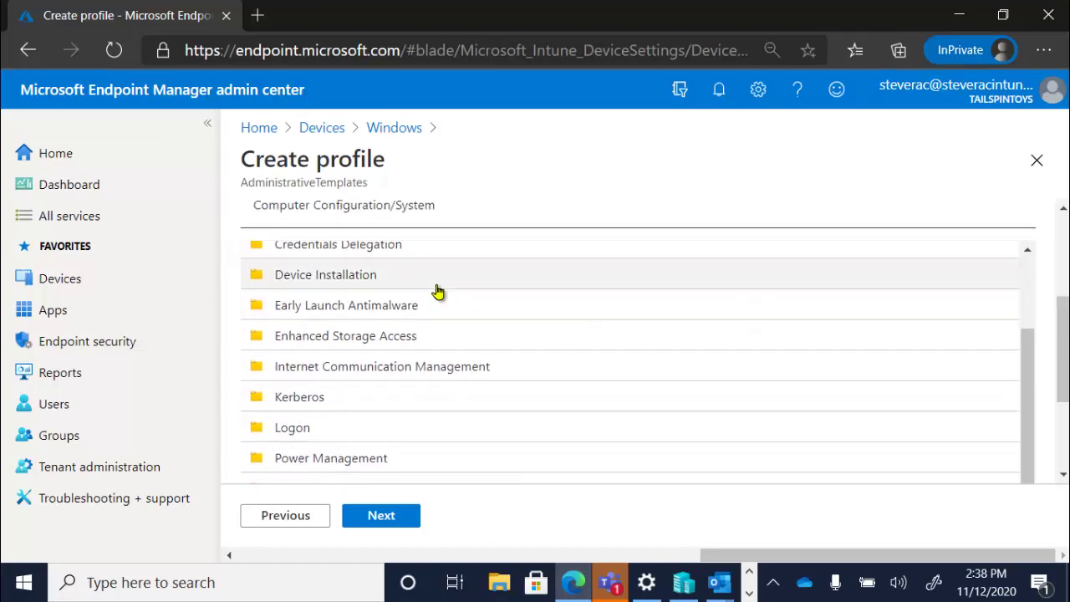
left_click(382, 309)
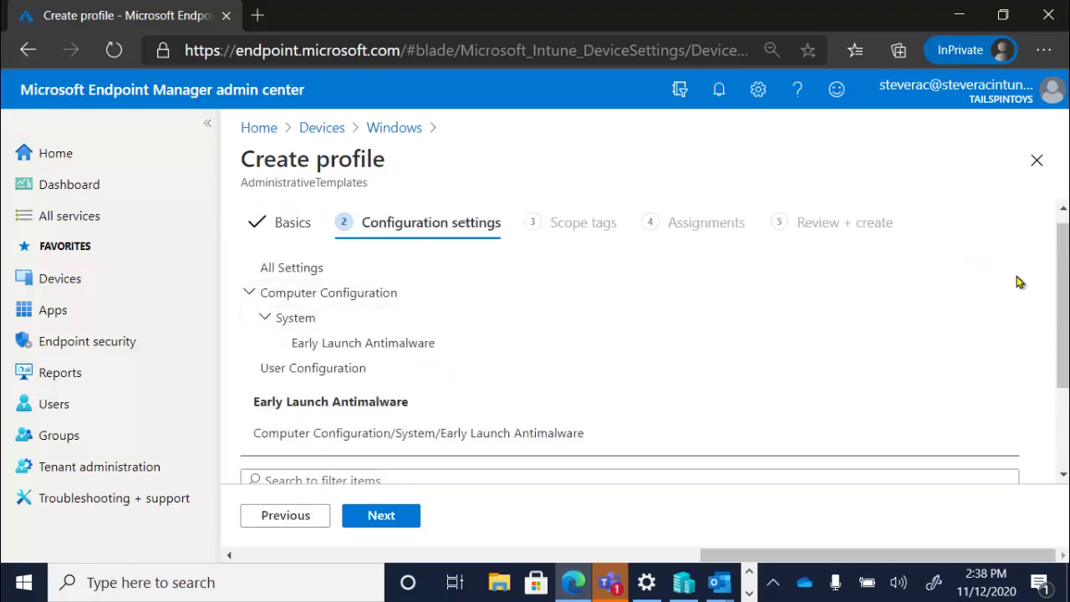
Step: Open the Boot-Start Driver Initialization Policy setting and read through its description and available options
left_click_drag(1057, 284, 1057, 364)
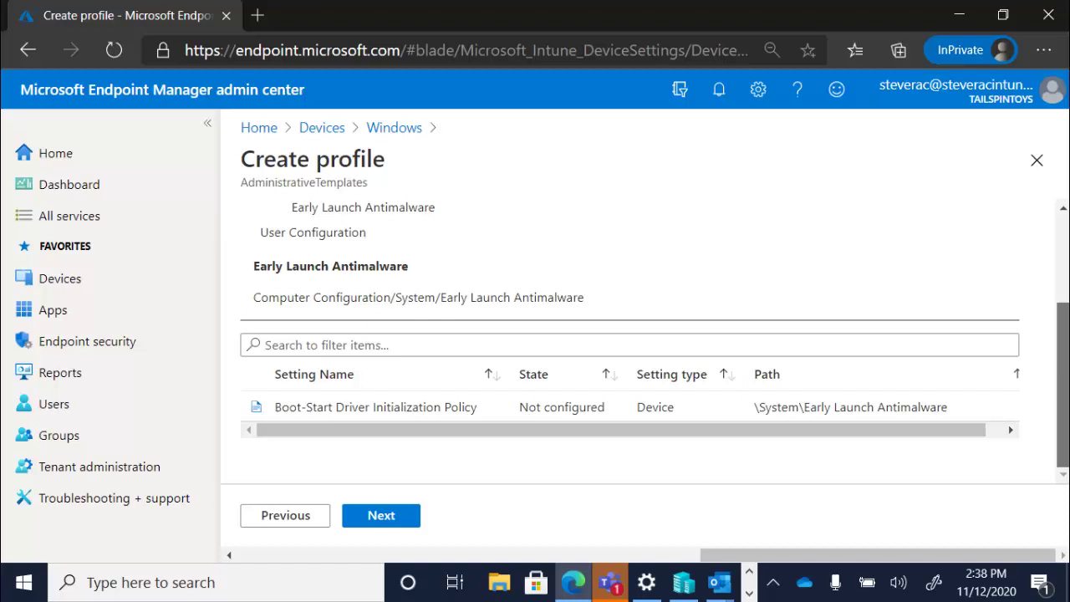
left_click(412, 415)
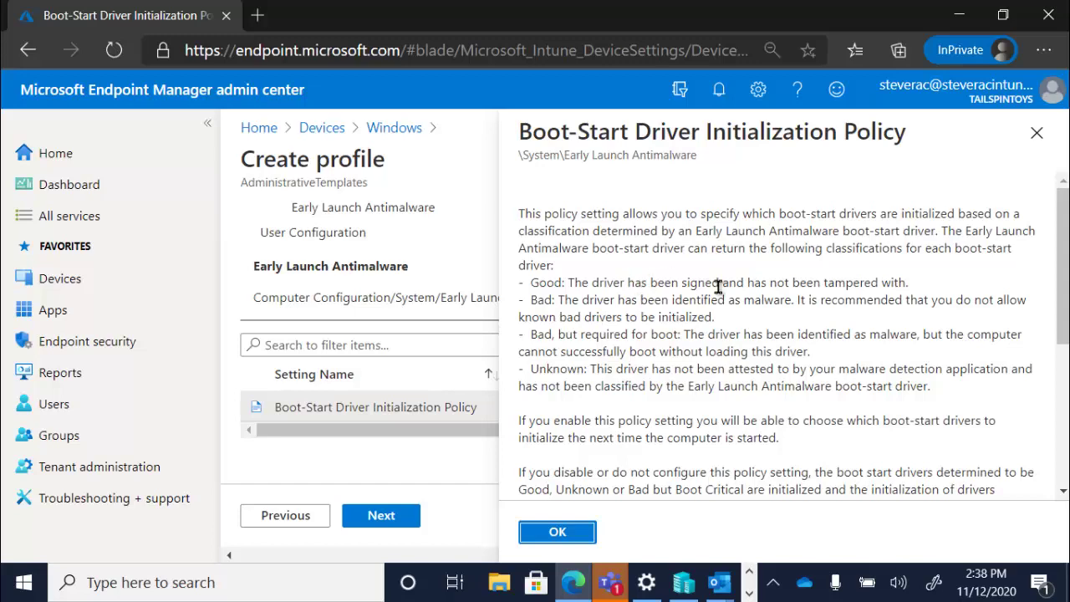
scroll(1063, 204, "down", 2)
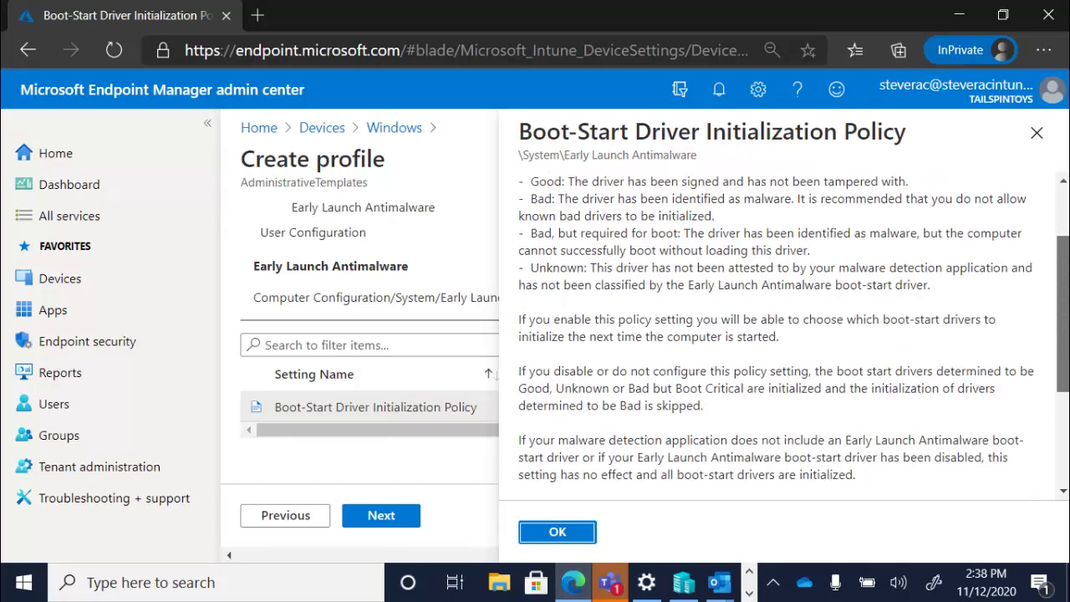
scroll(777, 334, "down", 1)
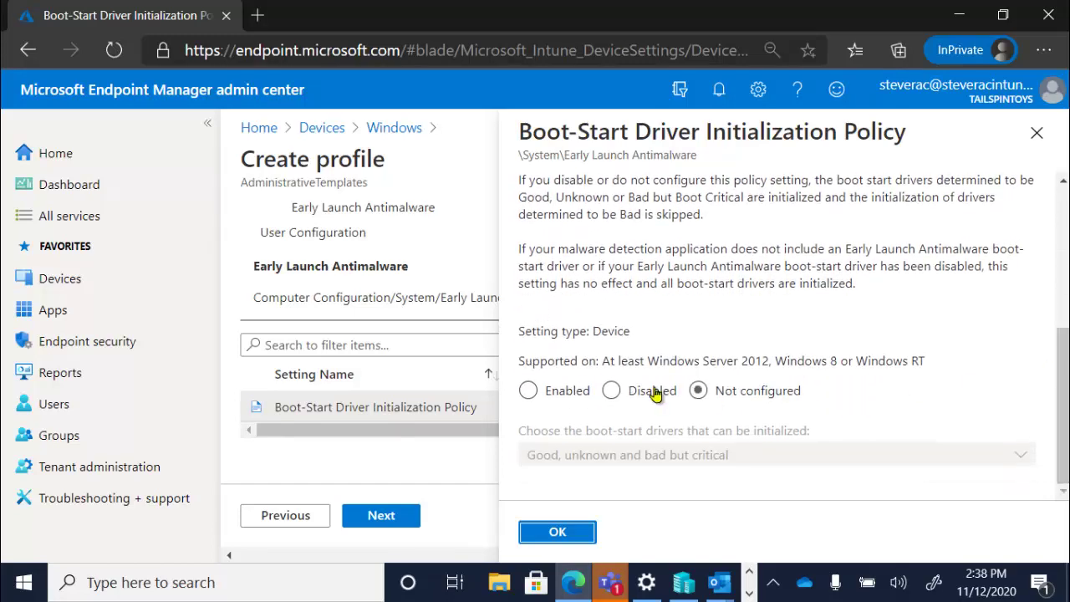
Step: Try the Enabled and Disabled states of the boot-start policy, return it to Not configured, and close it without applying
left_click(591, 393)
left_click(618, 398)
left_click(700, 389)
left_click(1036, 134)
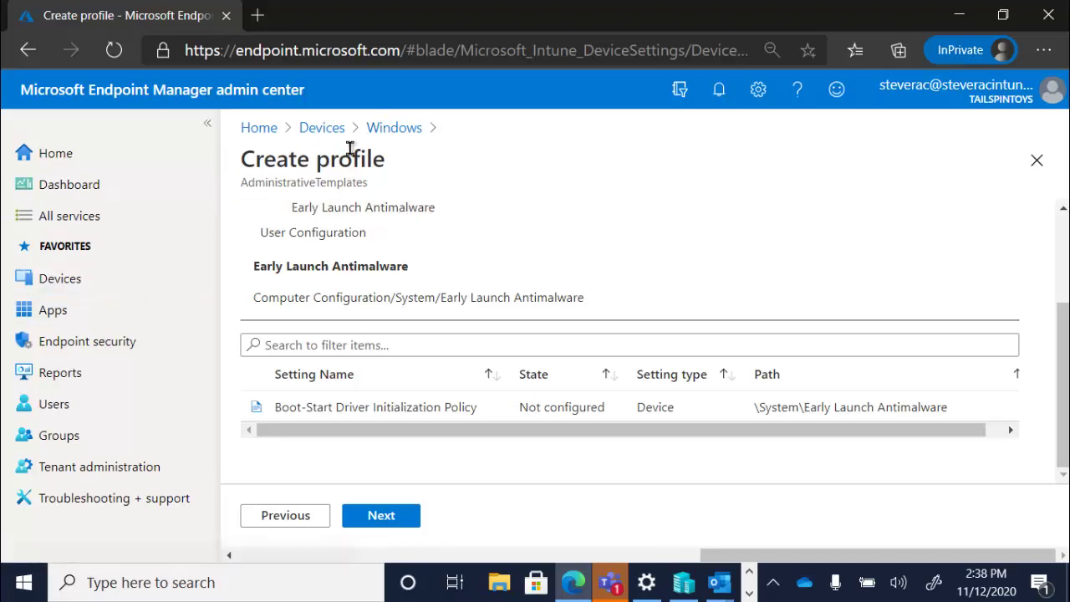
Step: Abandon the unfinished Test profile and return to the Windows configuration profiles list
left_click(33, 278)
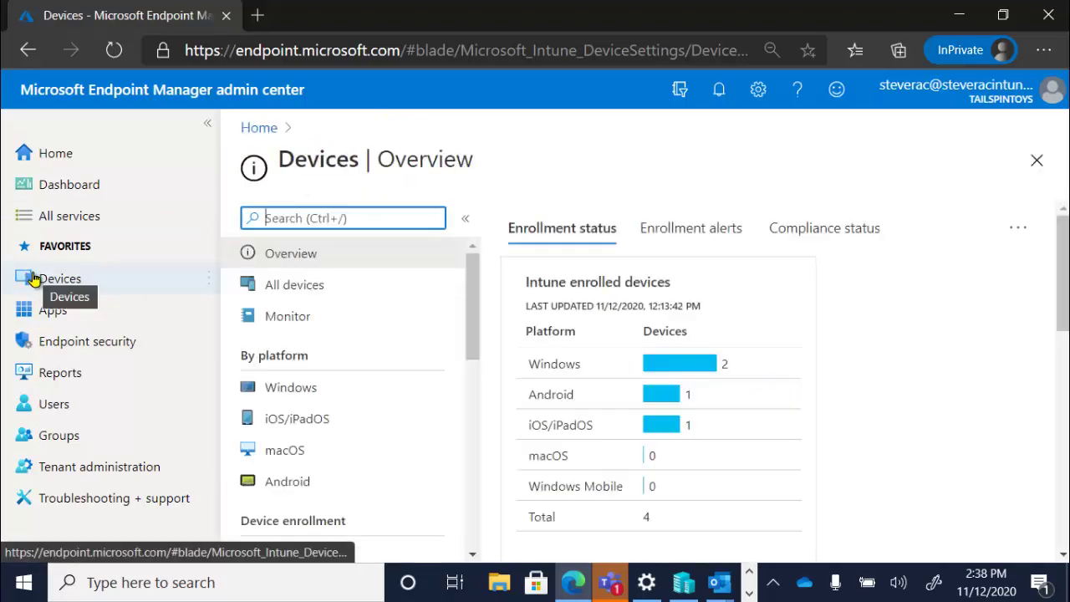
left_click(334, 388)
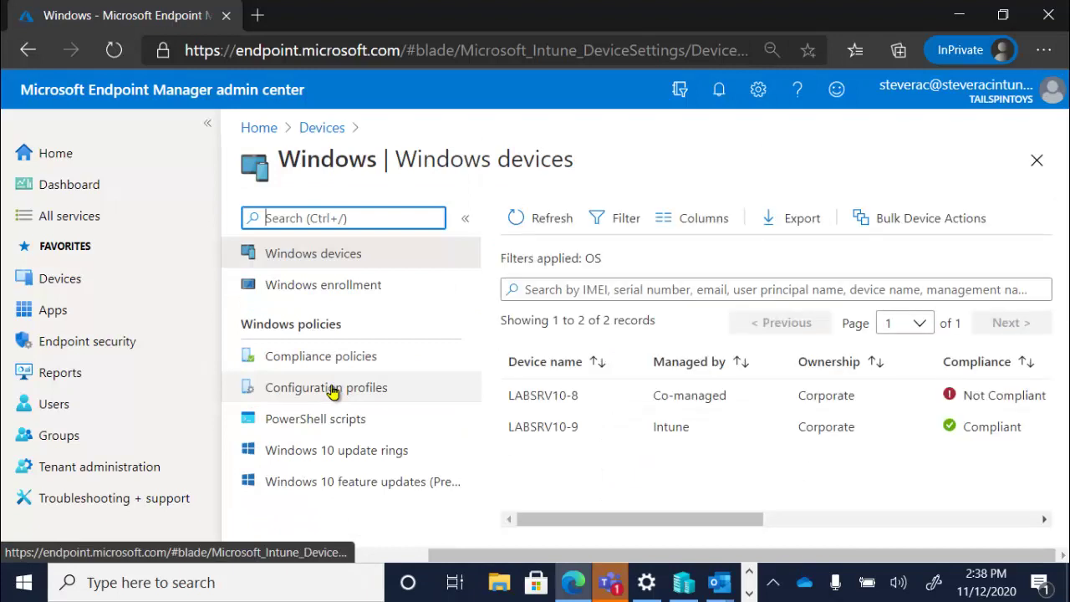
left_click(349, 391)
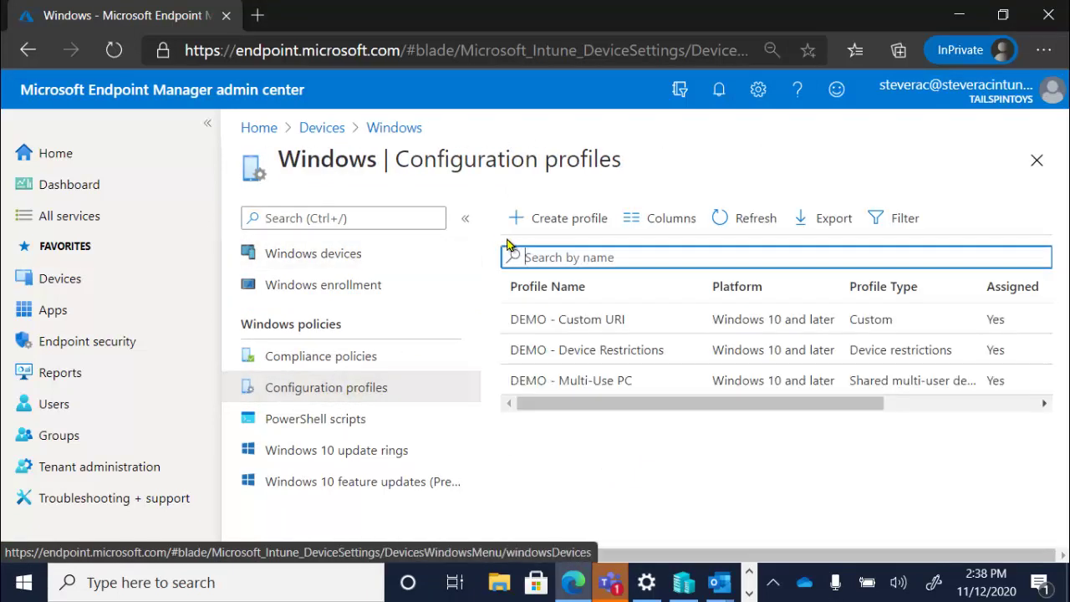
Step: Start a new configuration profile for Windows 10 and later with the Endpoint protection profile type
left_click(544, 224)
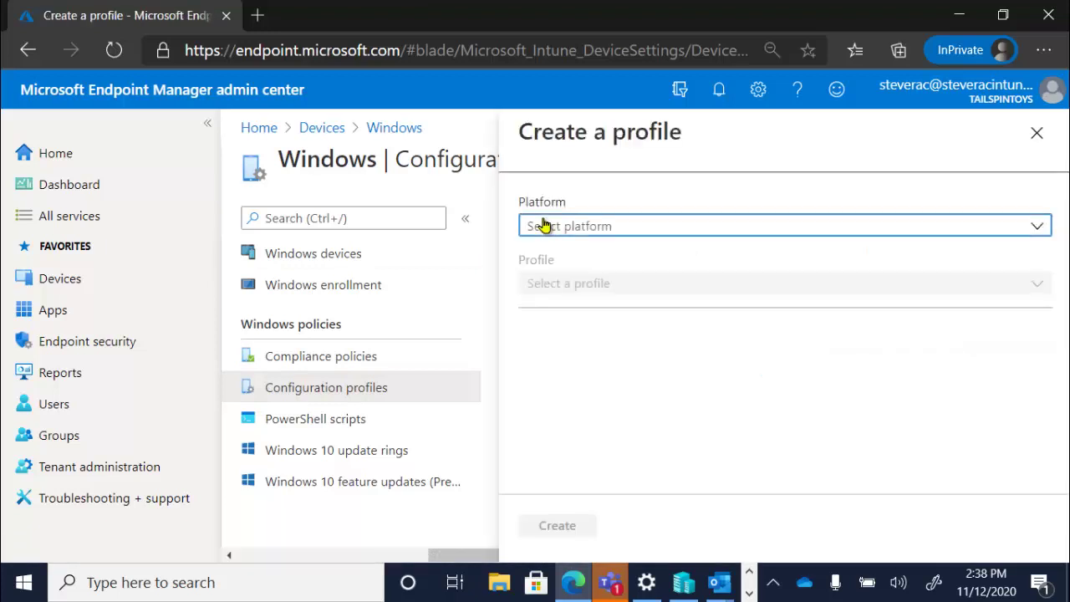
left_click(554, 227)
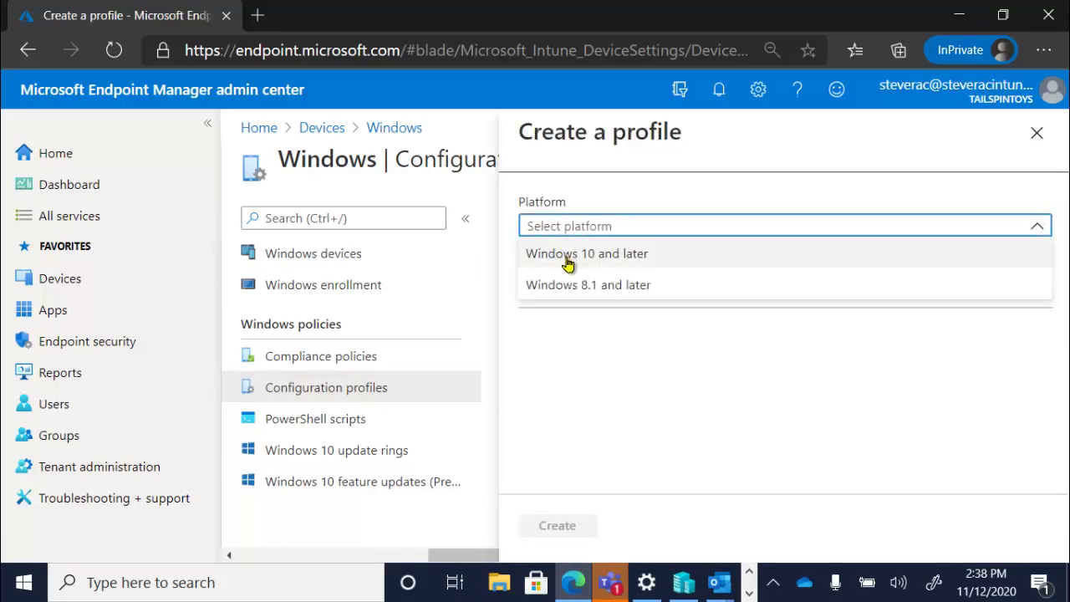
left_click(567, 261)
left_click(567, 285)
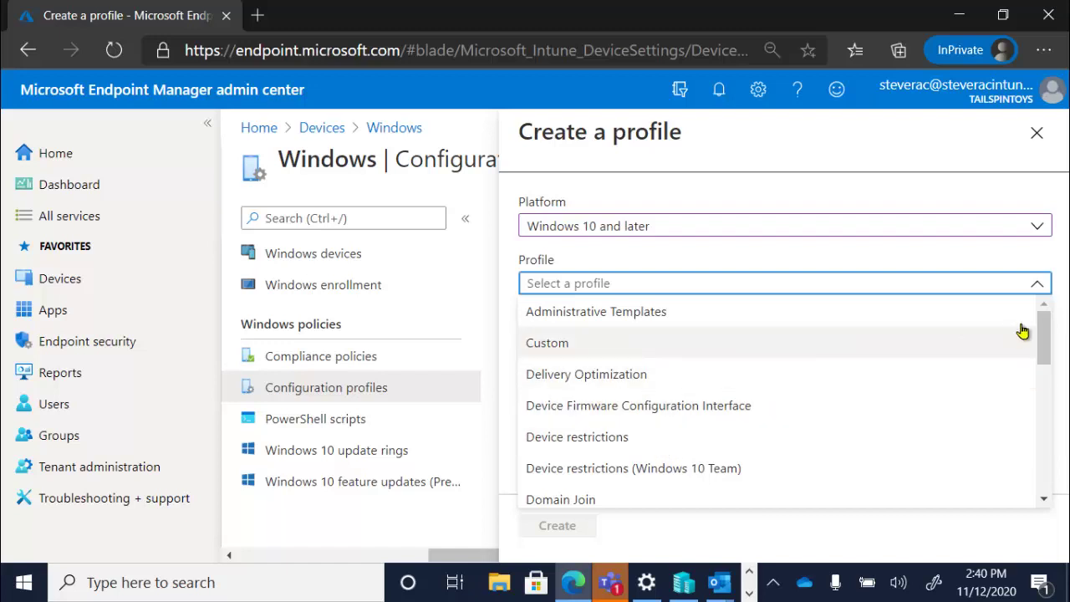
left_click_drag(1044, 335, 1043, 382)
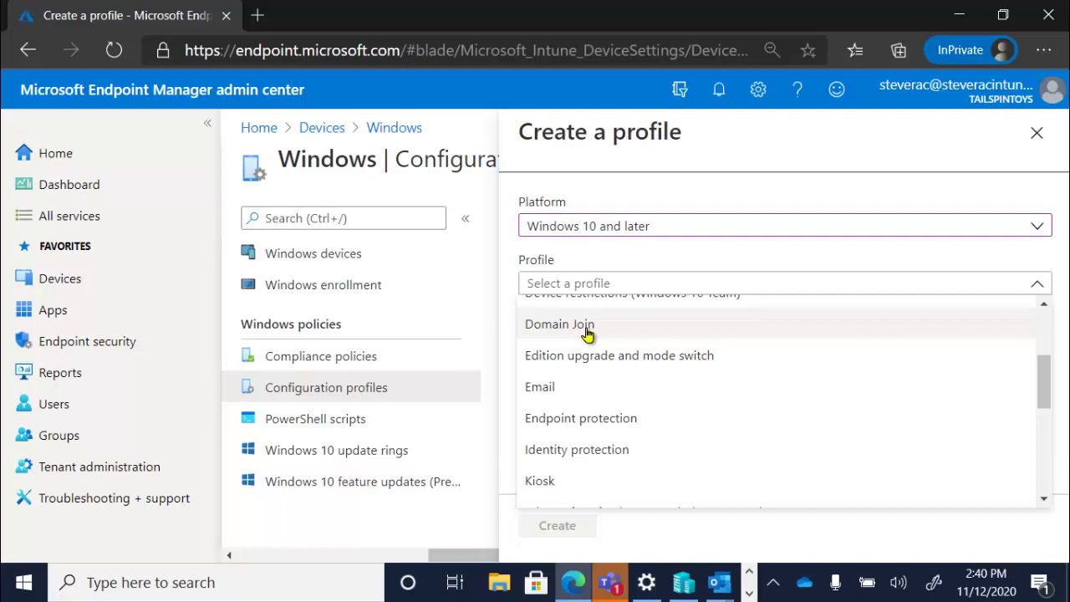
left_click(614, 426)
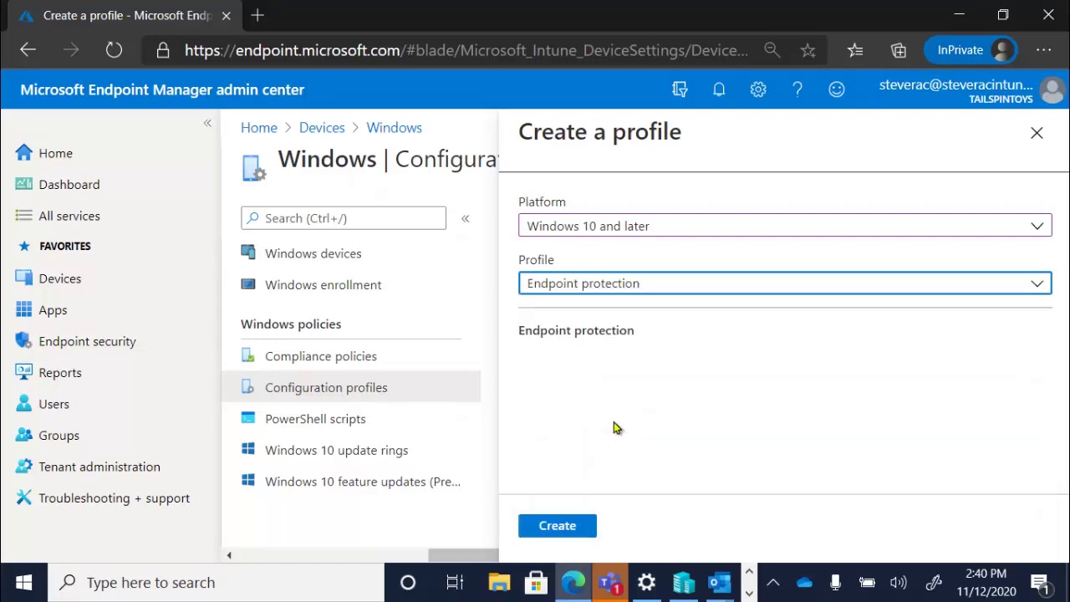
left_click(562, 526)
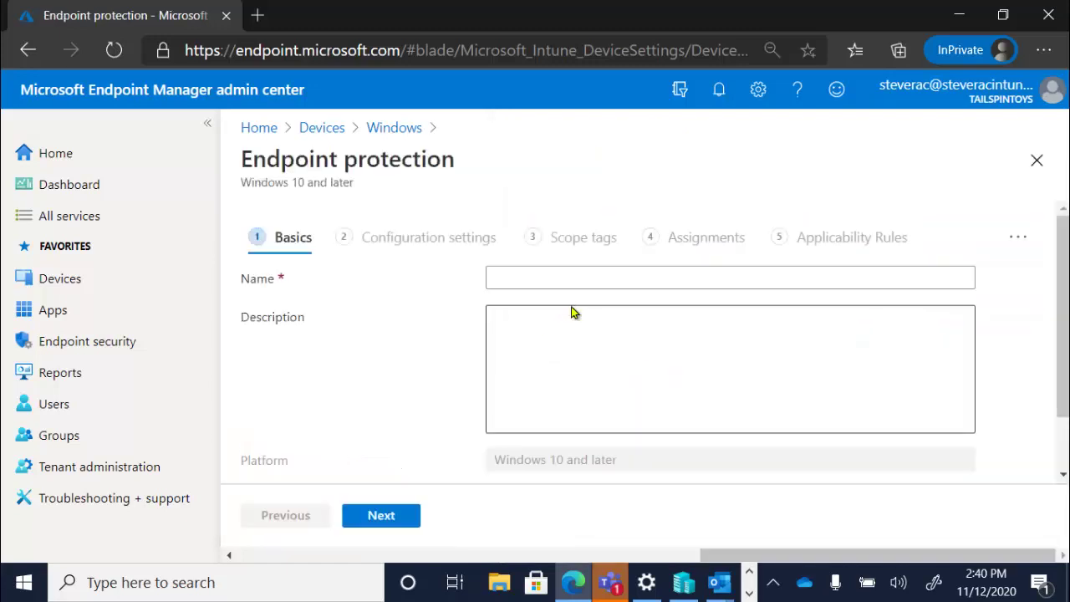
Step: Name the Endpoint protection profile Blah and continue to its configuration settings
left_click(576, 281)
type("Blah")
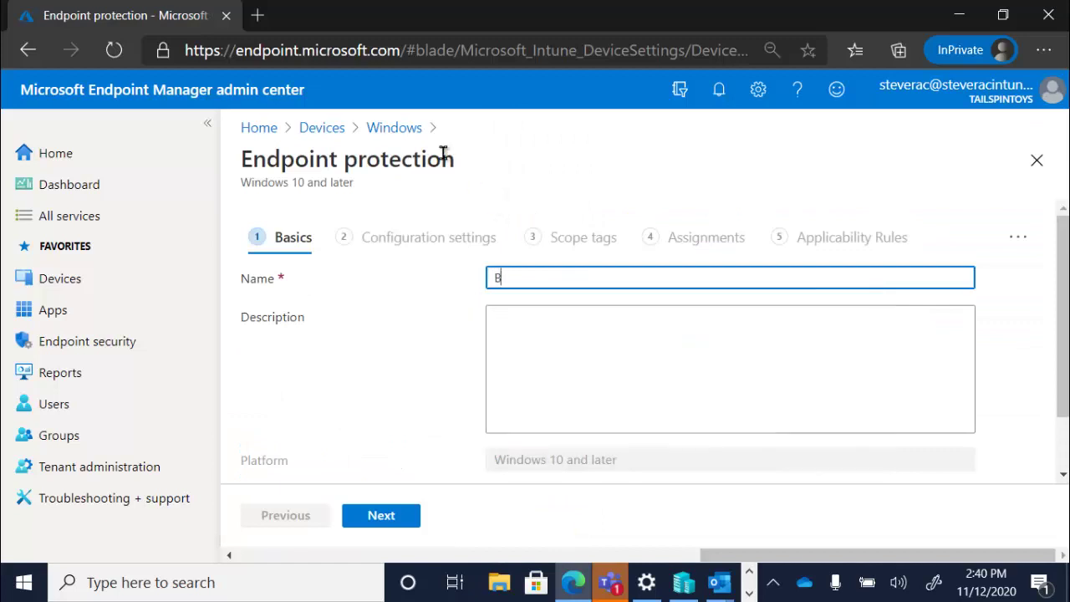
left_click(402, 515)
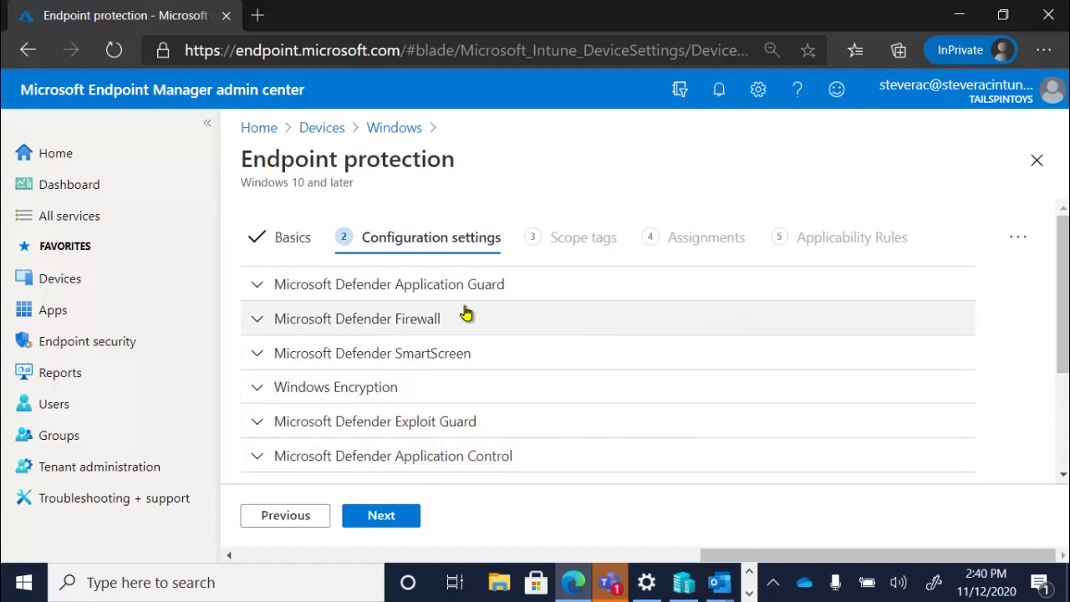
Step: Expand the Microsoft Defender Application Guard section and review its available settings
left_click(259, 286)
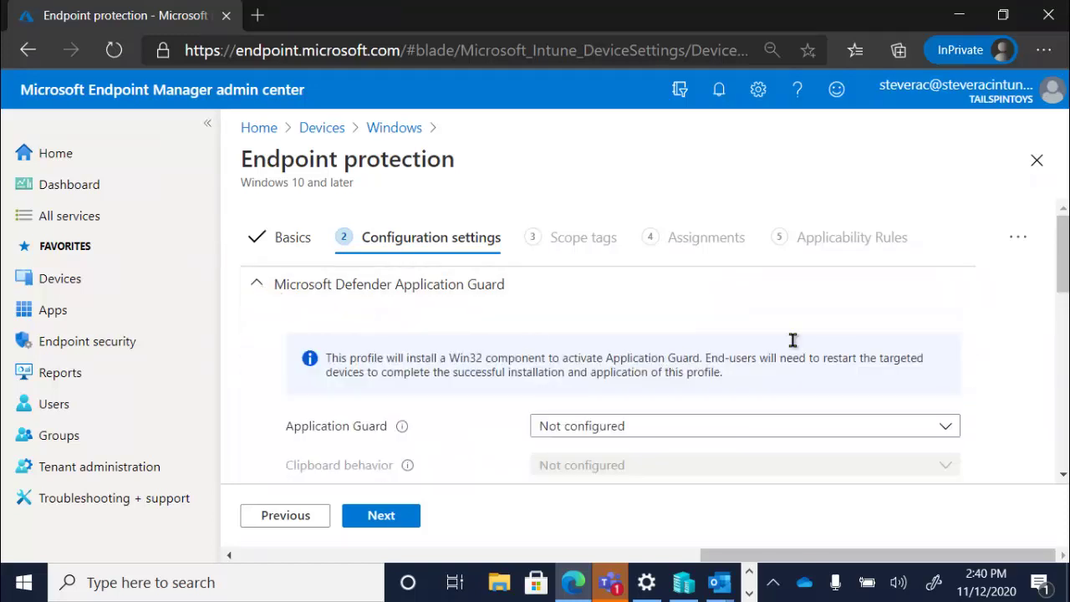
scroll(967, 293, "down", 1)
scroll(967, 294, "down", 4)
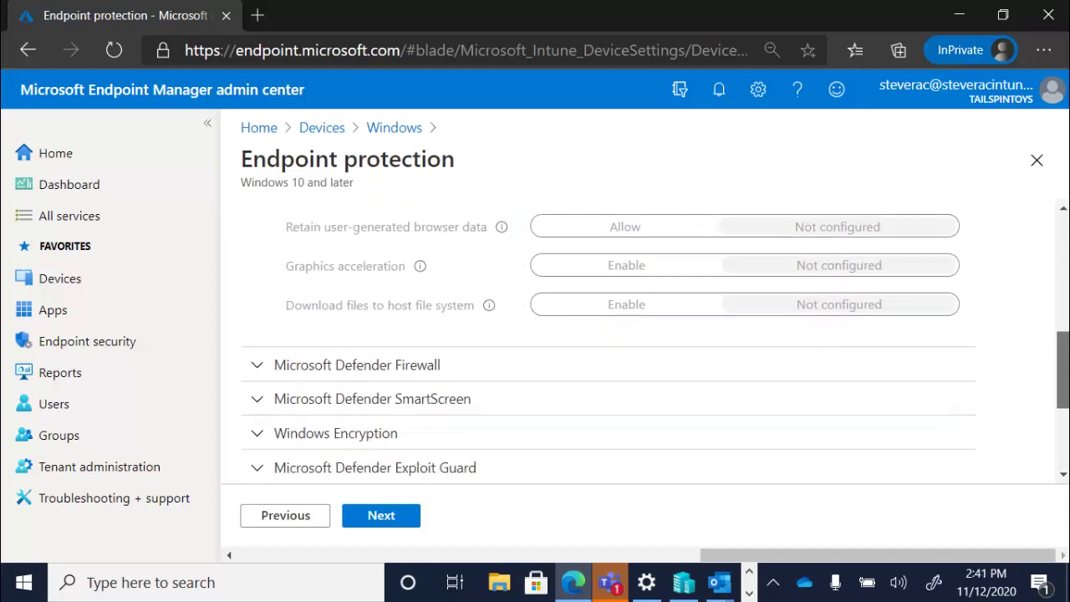
scroll(604, 317, "down", 1)
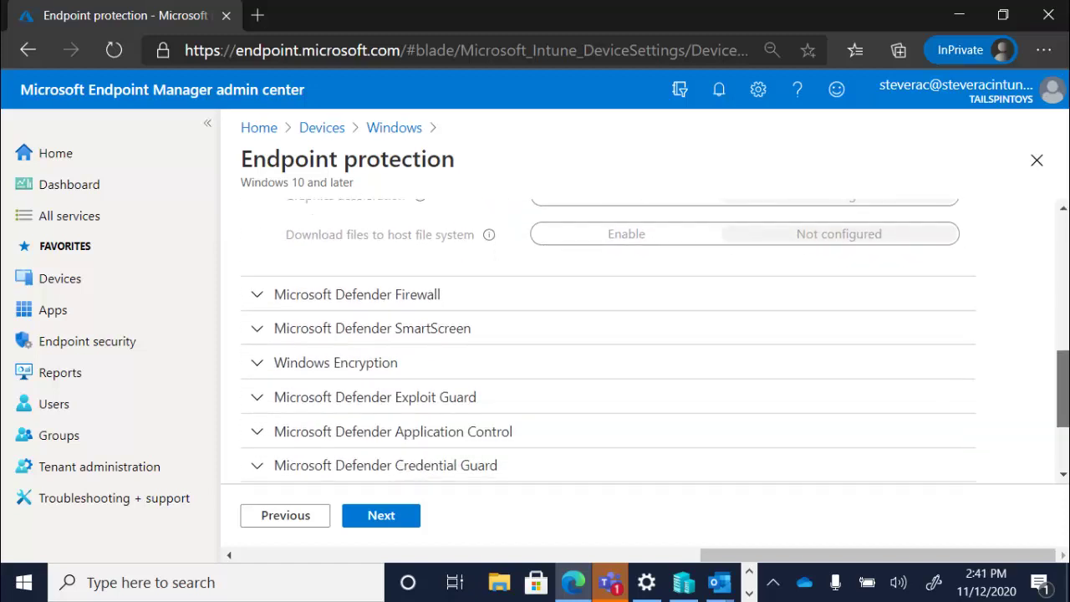
Step: Expand the Microsoft Defender Firewall section and review its global settings, network settings and firewall rules
left_click(257, 297)
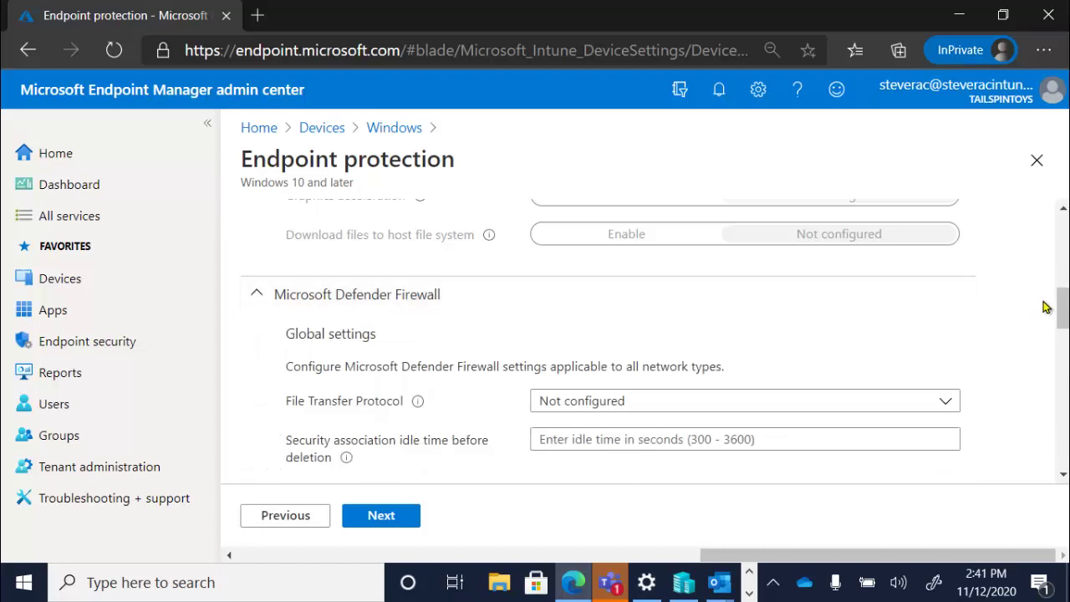
scroll(1060, 307, "down", 4)
scroll(1020, 333, "down", 2)
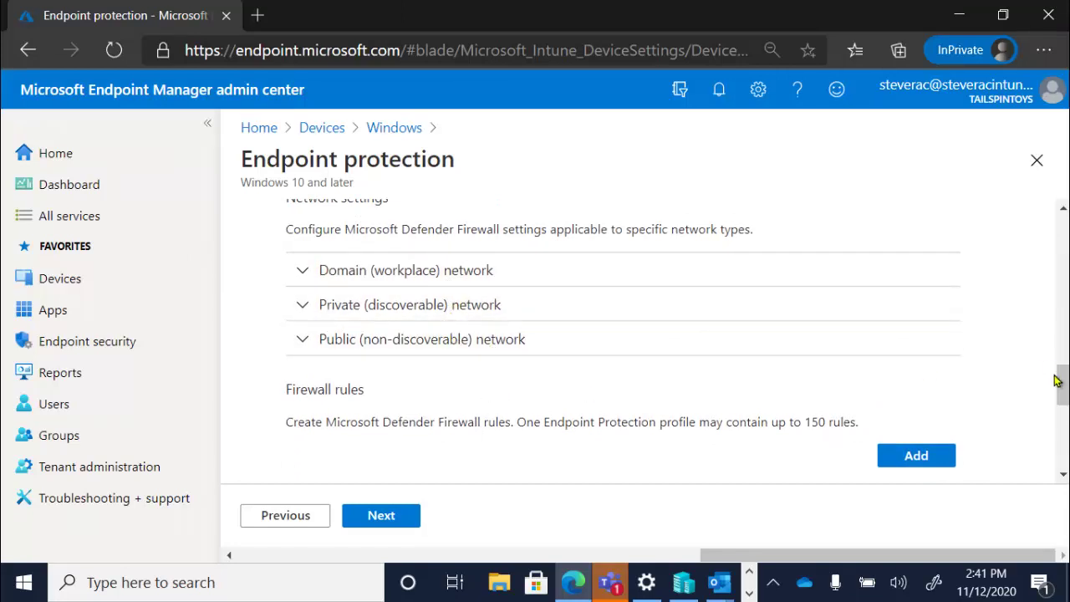
left_click_drag(1056, 377, 1058, 432)
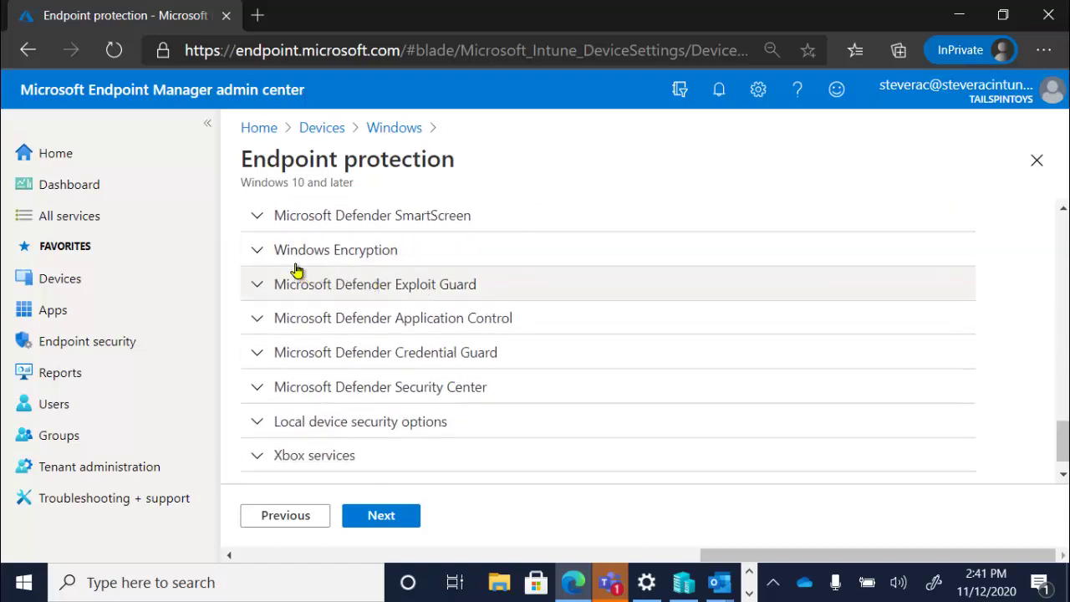
Step: Review the Windows Encryption settings and discard the unfinished Endpoint protection profile
left_click(266, 254)
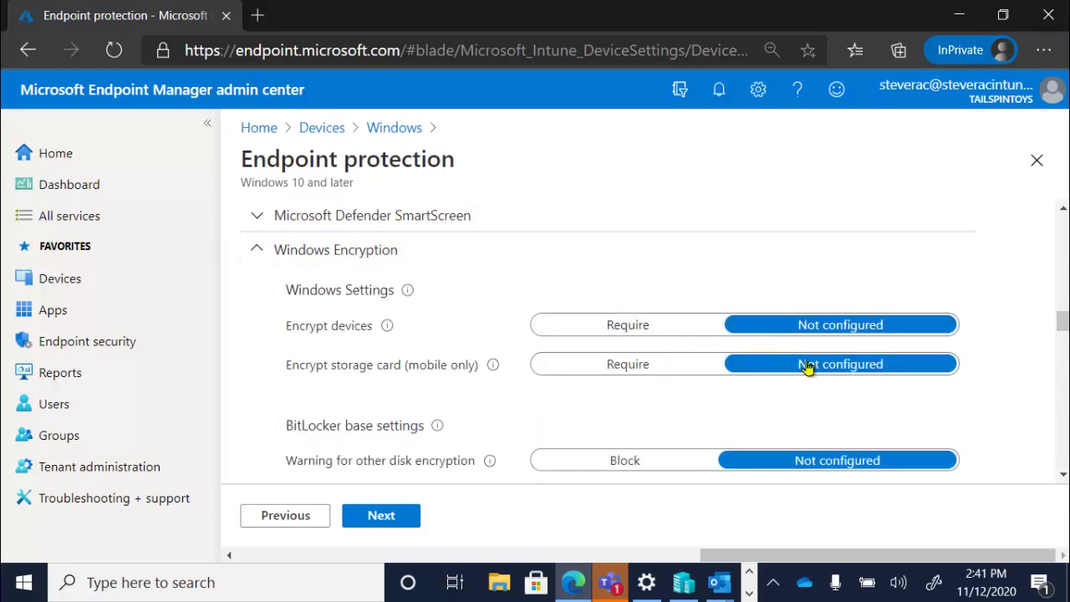
left_click_drag(1064, 323, 1063, 452)
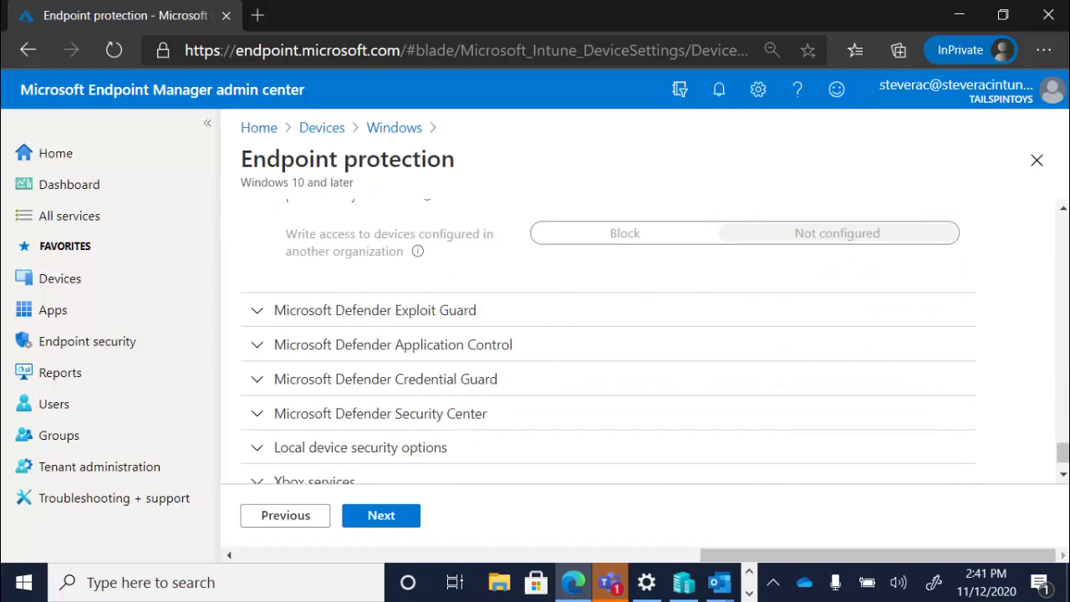
left_click(404, 126)
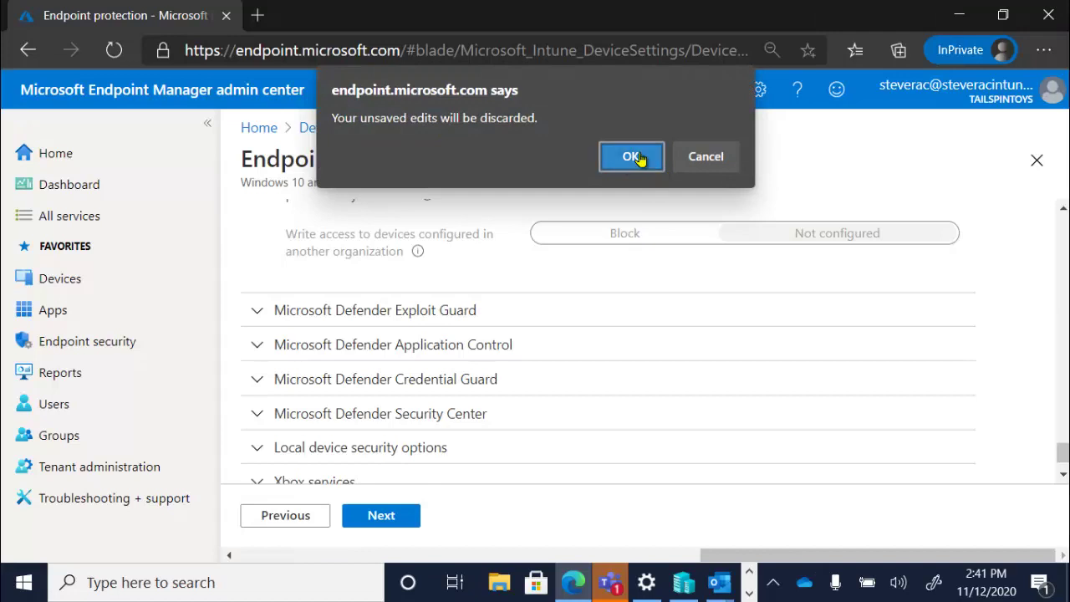
left_click(641, 157)
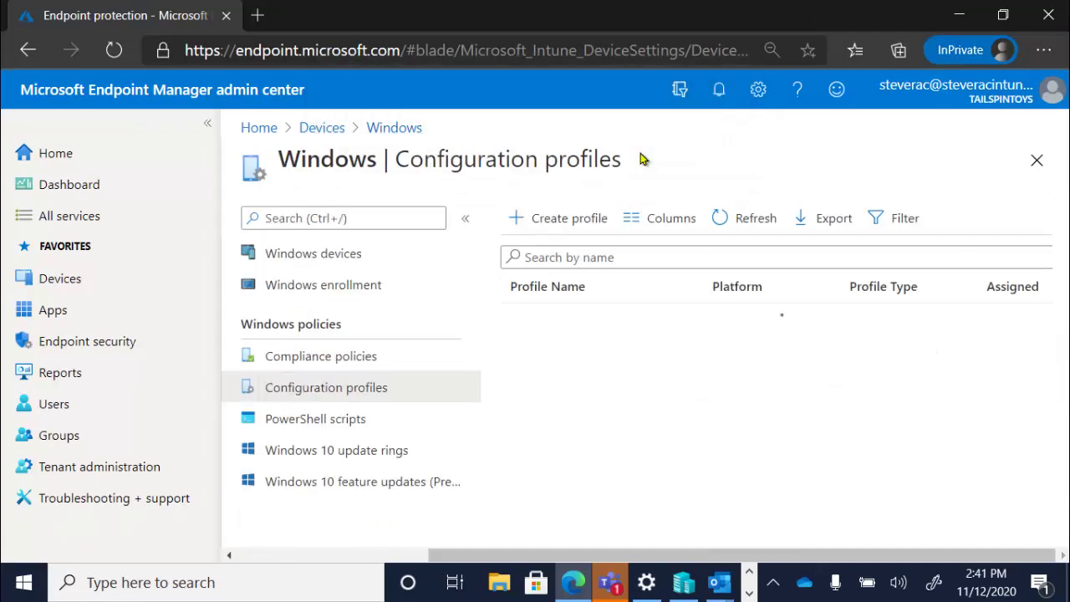
Step: Open a new profile for the Windows 10 and later platform and examine the full list of profile types
left_click(565, 223)
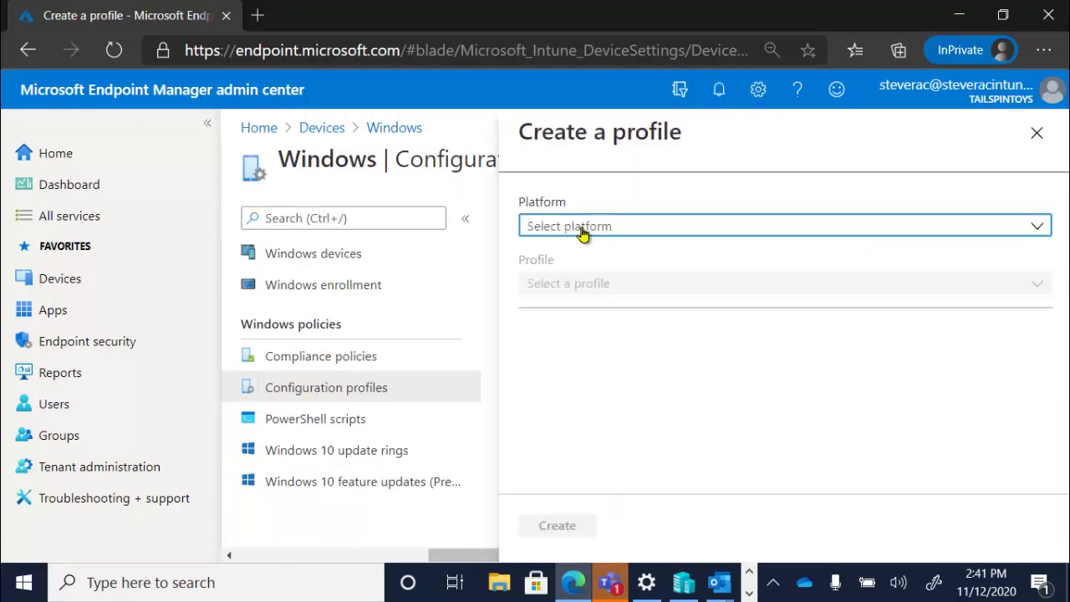
left_click(582, 234)
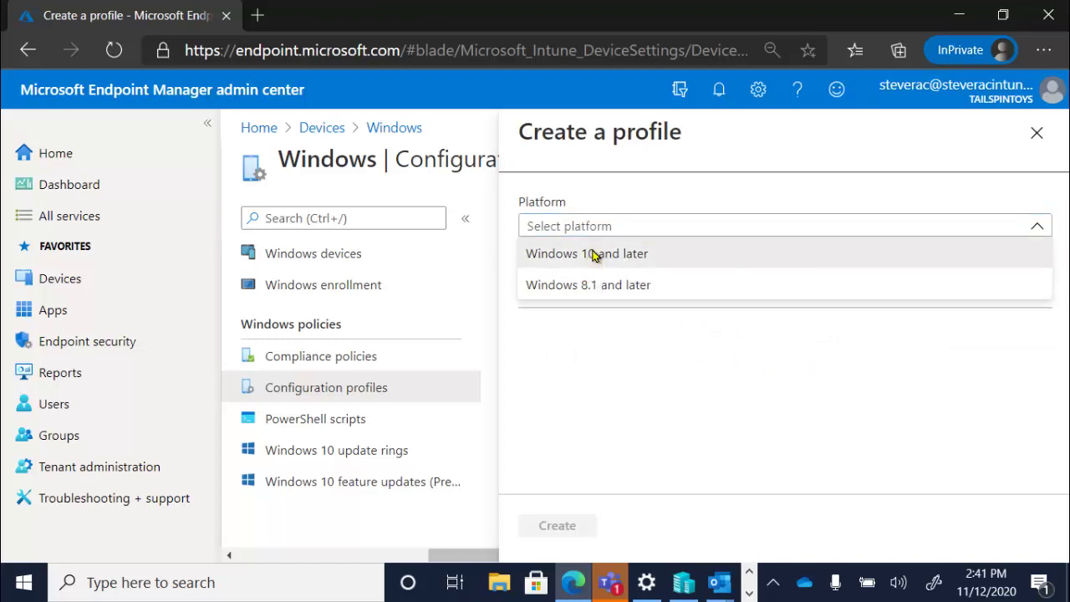
left_click(594, 253)
left_click(604, 283)
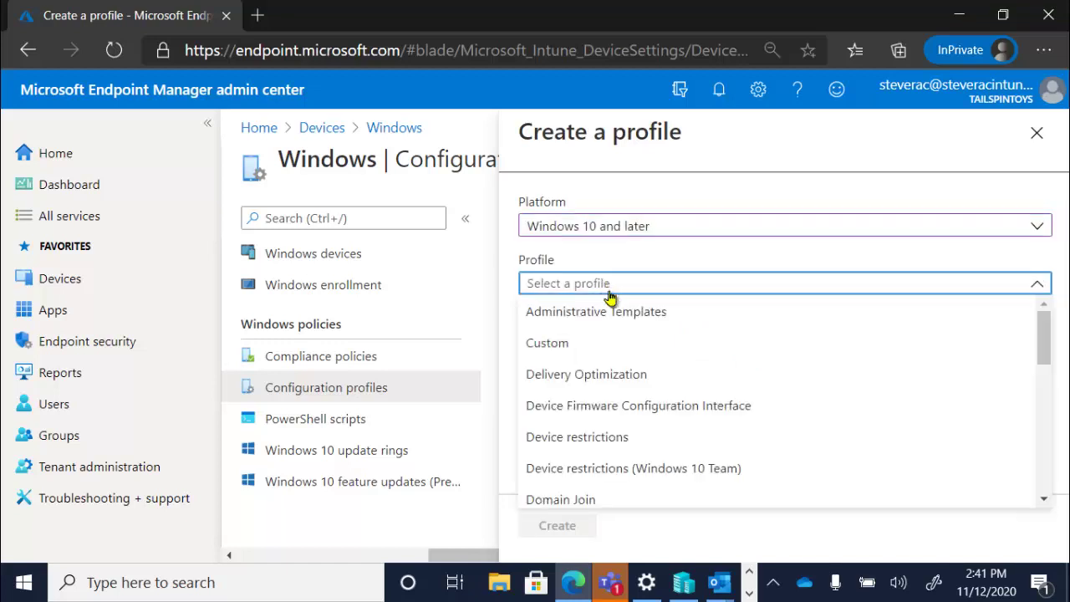
left_click(1044, 350)
left_click_drag(1044, 349, 1046, 430)
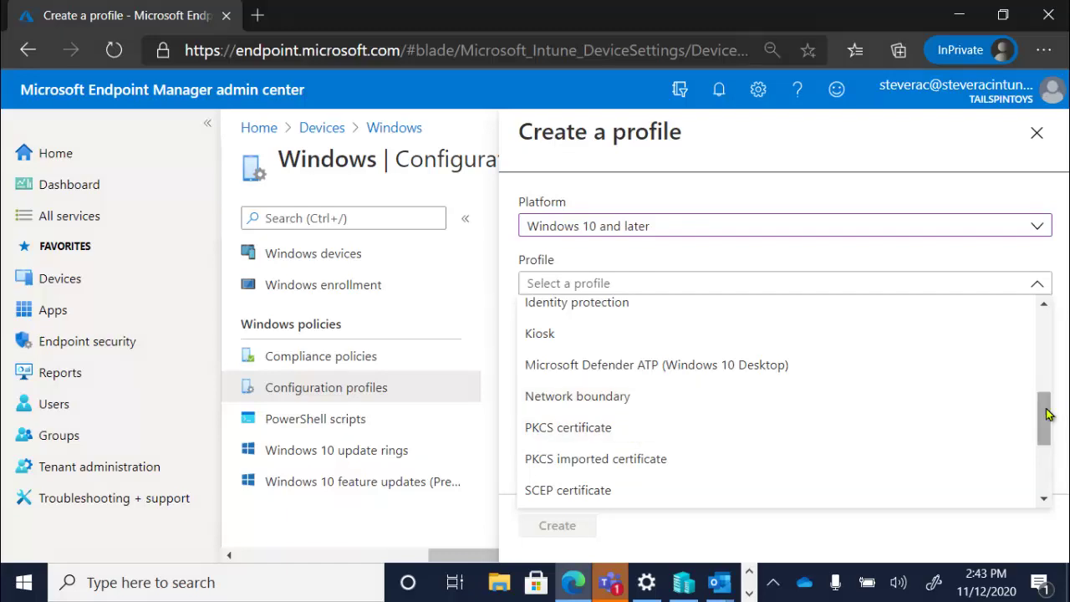
left_click_drag(1050, 414, 1046, 435)
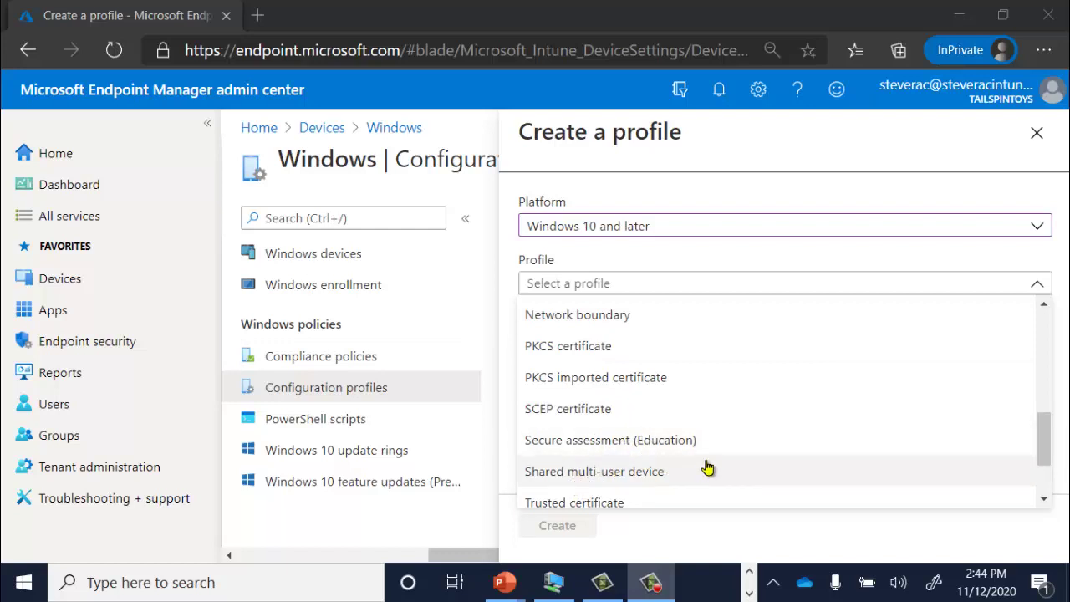
left_click_drag(1043, 437, 1058, 487)
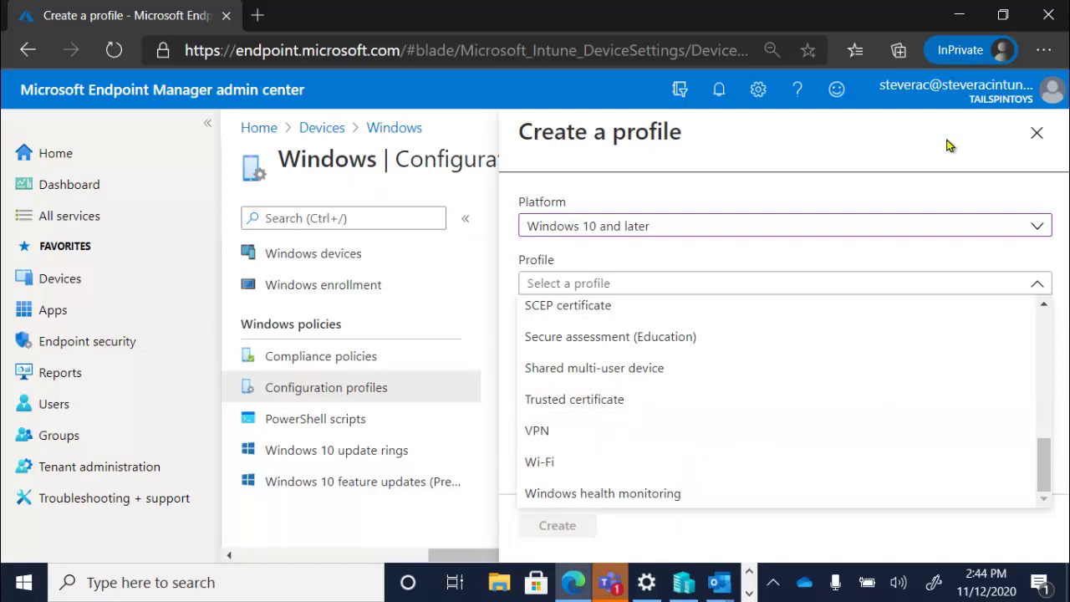
Step: Discard the unfinished profile creation and return to the Windows configuration profiles list
left_click(387, 134)
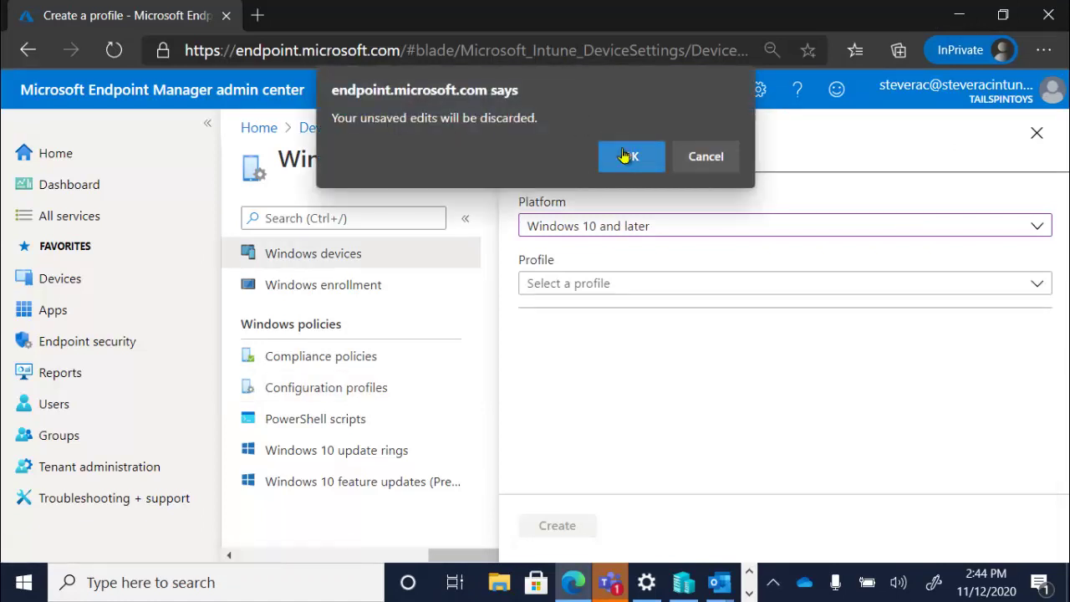
left_click(628, 156)
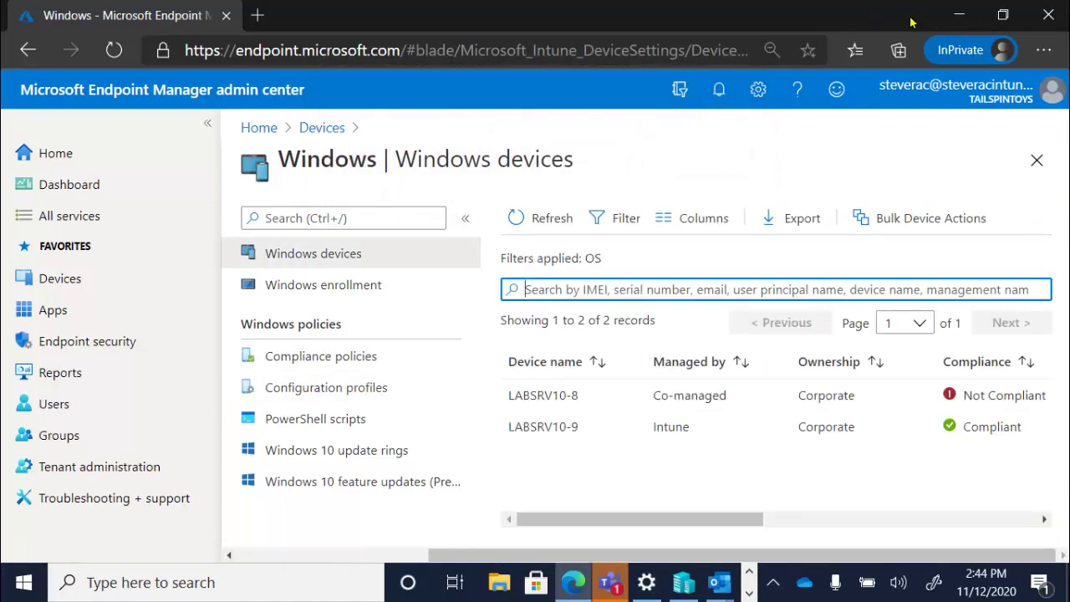
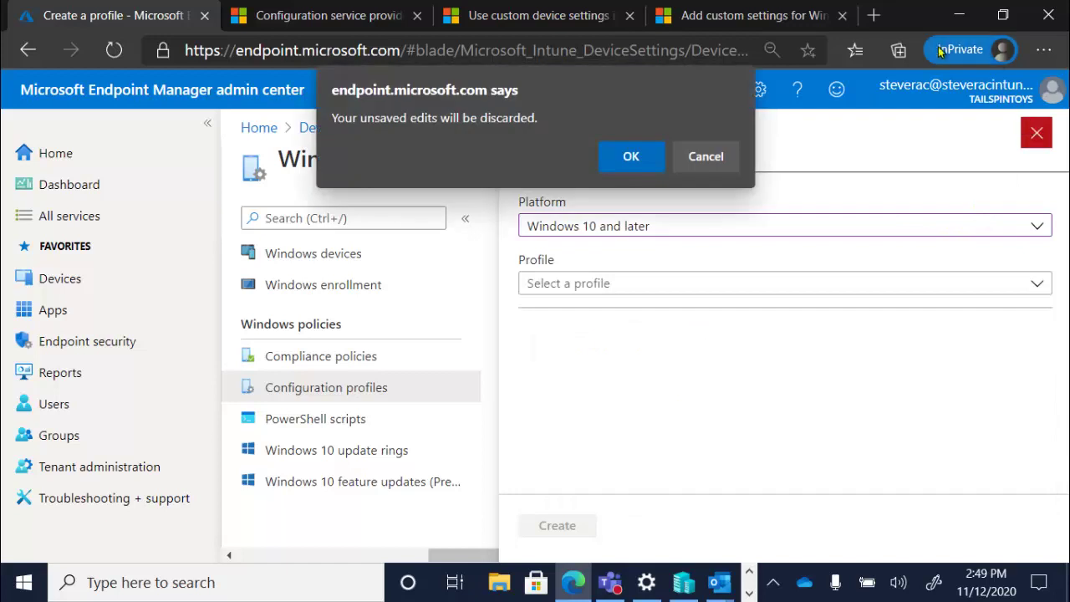
left_click(630, 158)
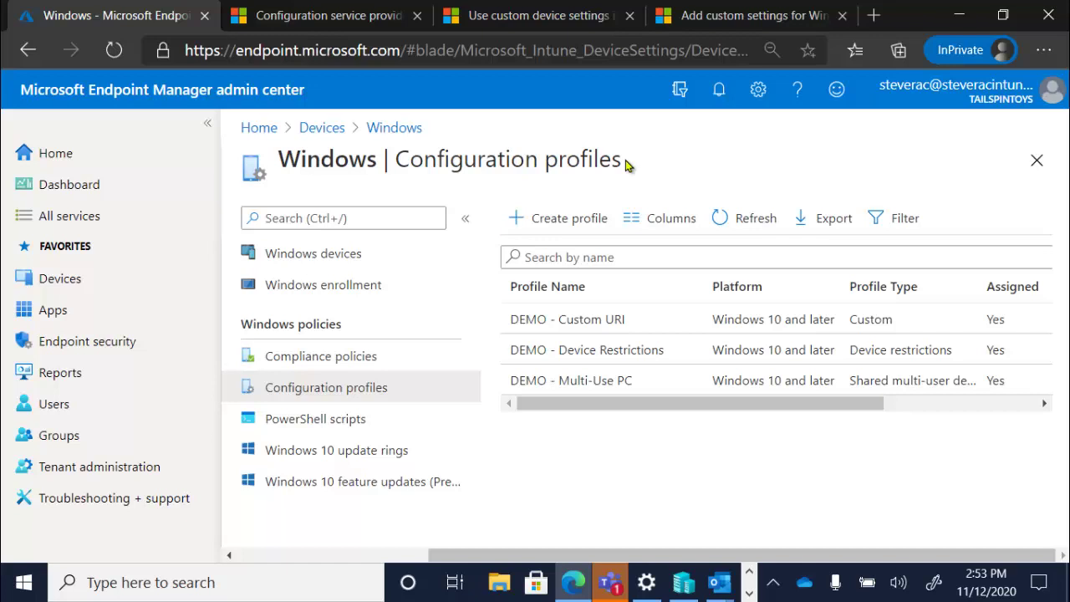
Step: Switch to the Configuration service provider reference page and browse its contents list of CSPs as far as Policy CSP
left_click(362, 19)
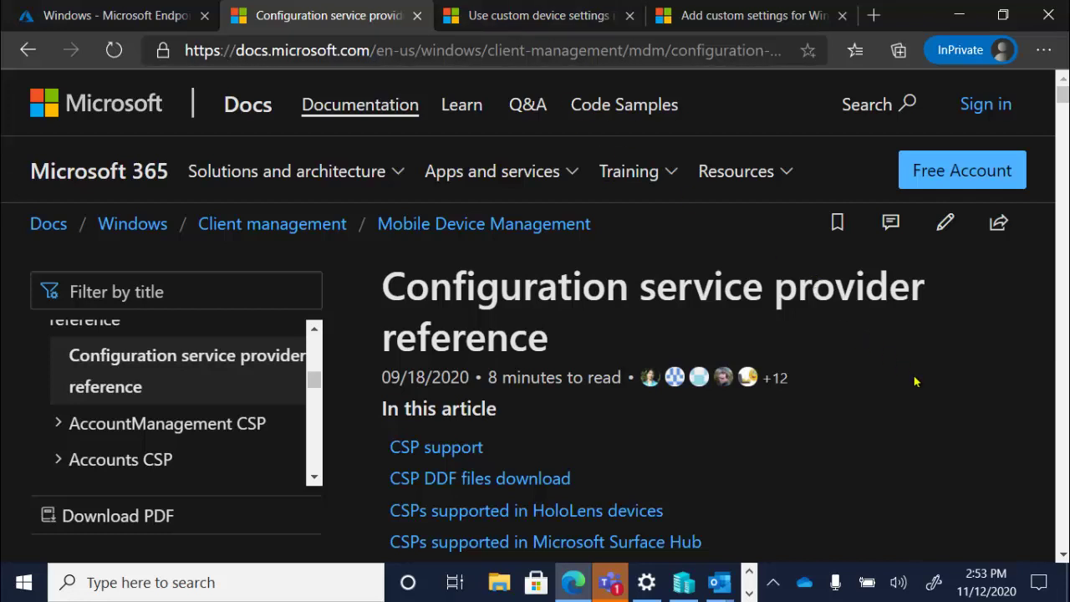
scroll(915, 381, "down", 1)
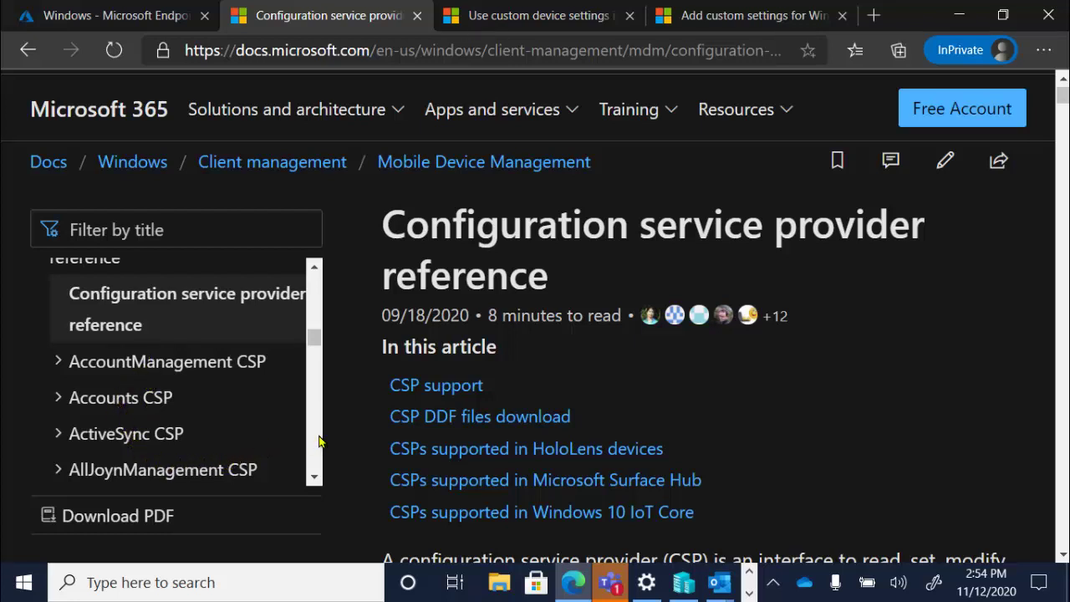
scroll(319, 441, "down", 10)
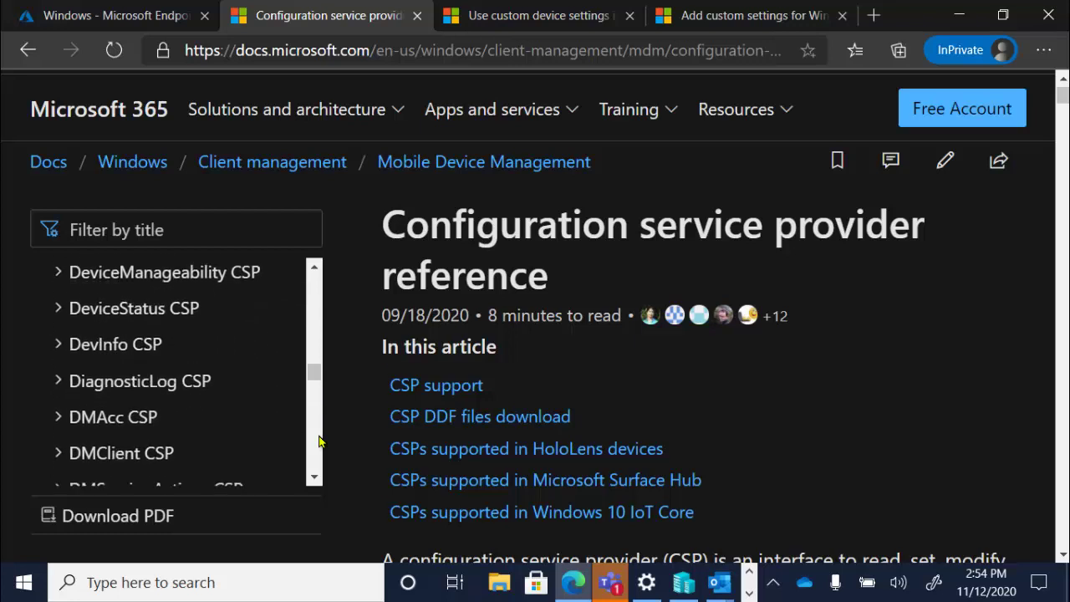
scroll(318, 442, "down", 15)
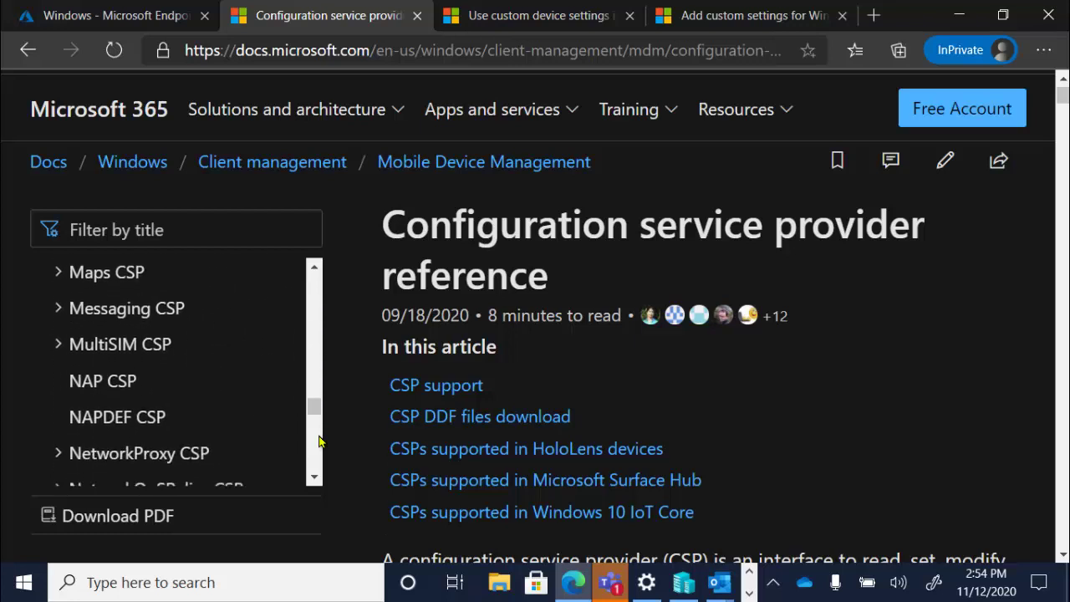
scroll(318, 442, "down", 3)
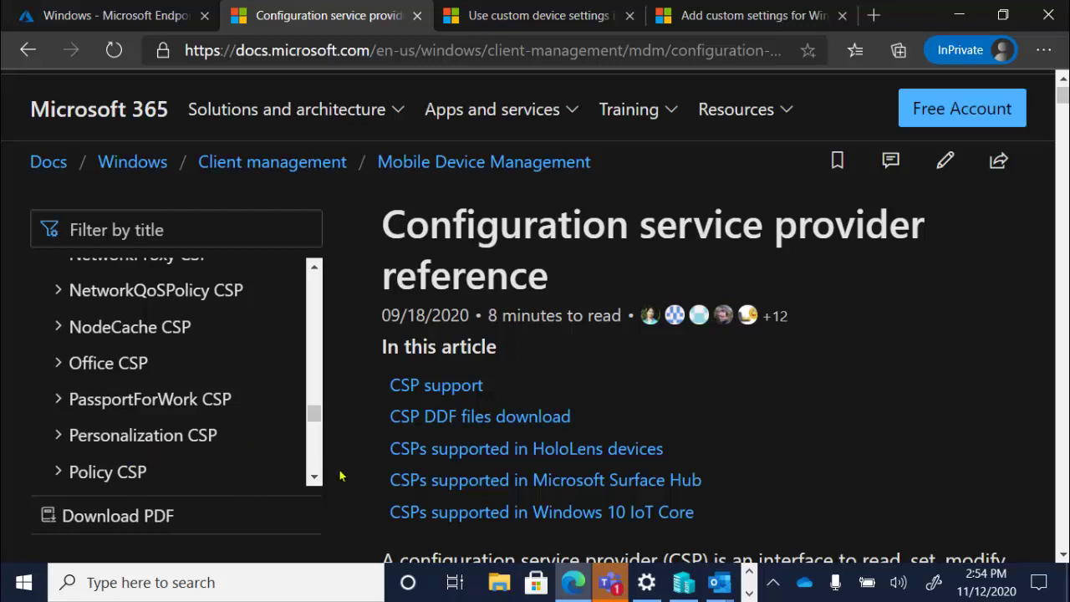
left_click(310, 482)
left_click(310, 482)
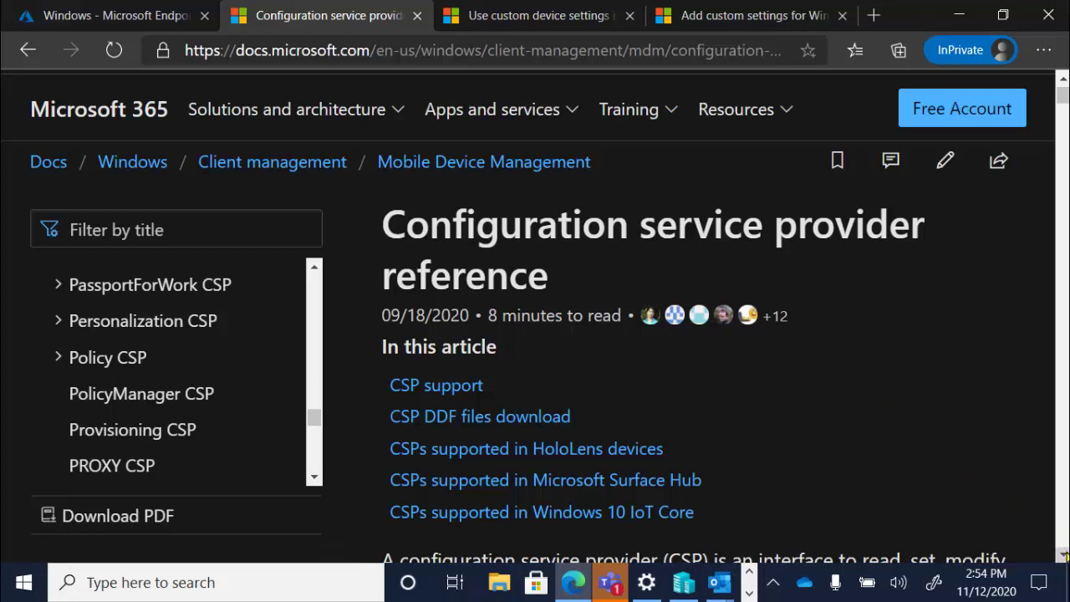
Step: Read the article's introduction explaining what a configuration service provider is, including the additional CSP lists
scroll(1065, 555, "down", 3)
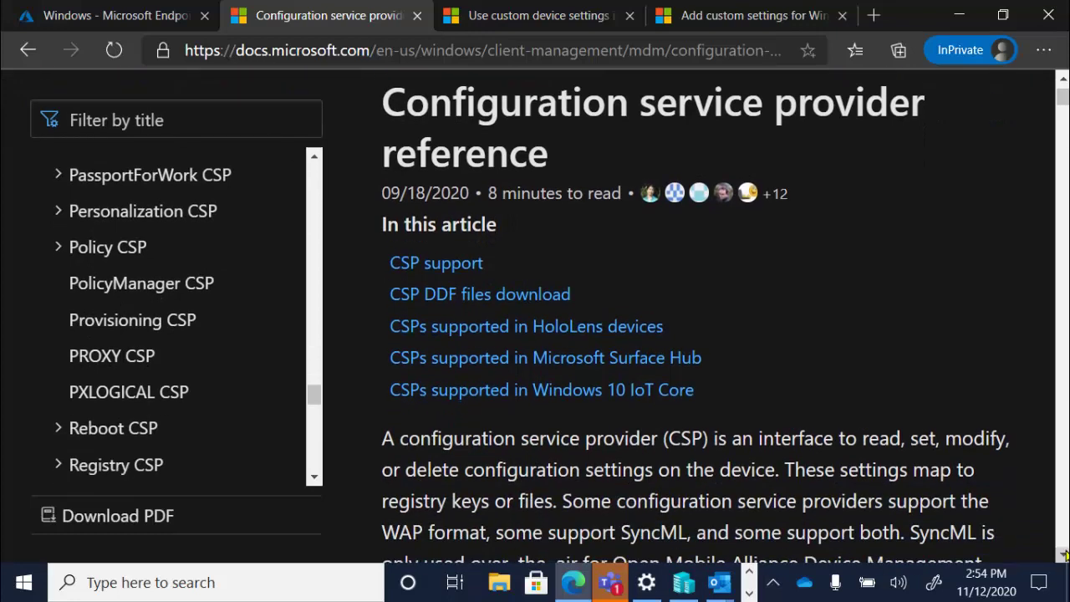
scroll(1065, 555, "down", 2)
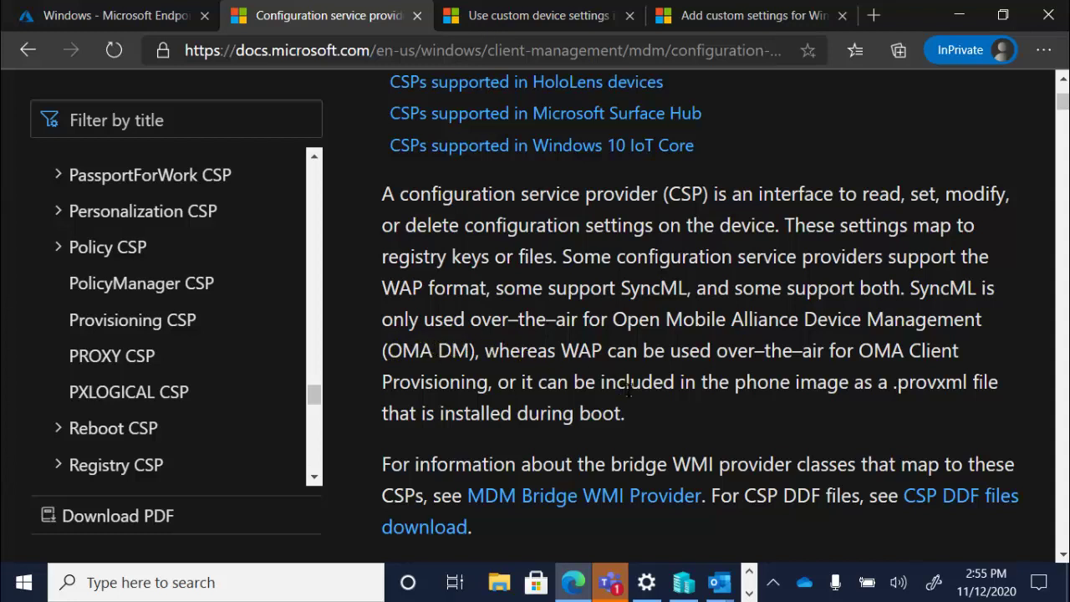
scroll(679, 418, "down", 5)
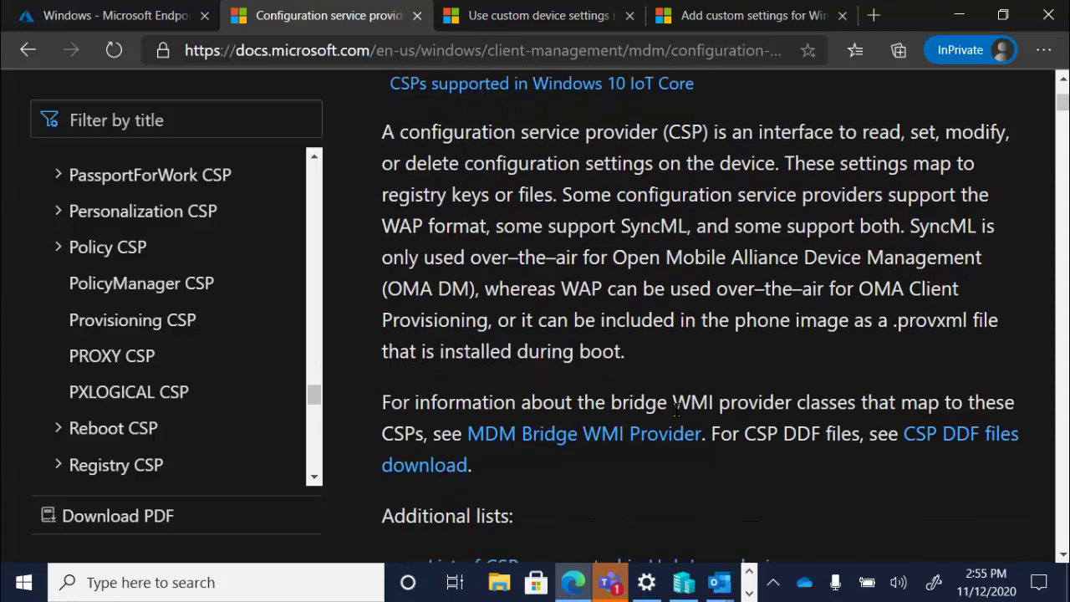
scroll(679, 418, "down", 1)
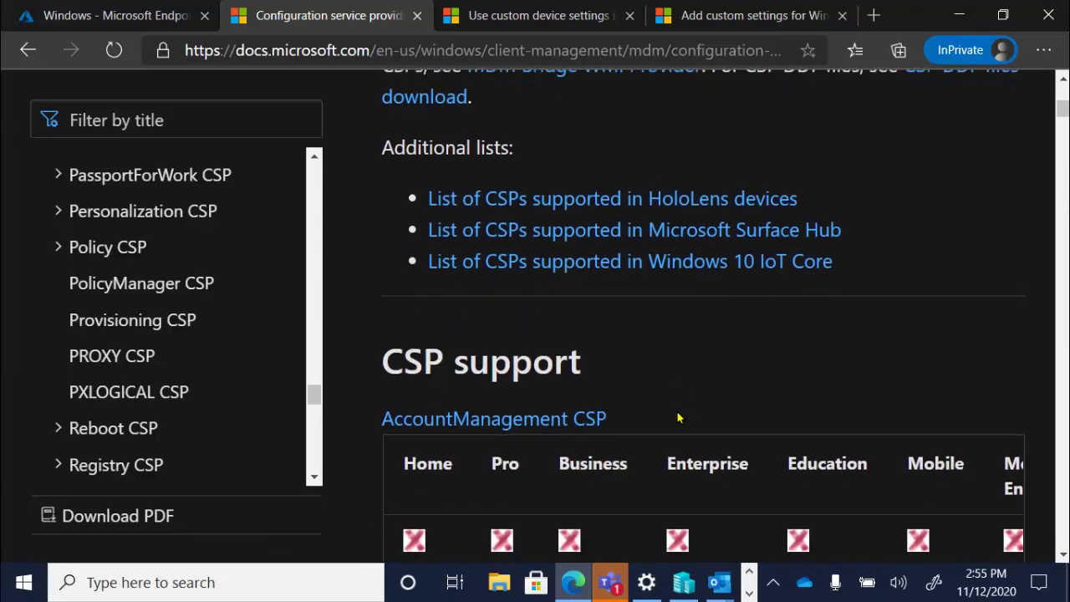
Step: Examine the Windows edition support tables for AccountManagement CSP and Accounts CSP in the CSP support section
scroll(679, 418, "down", 2)
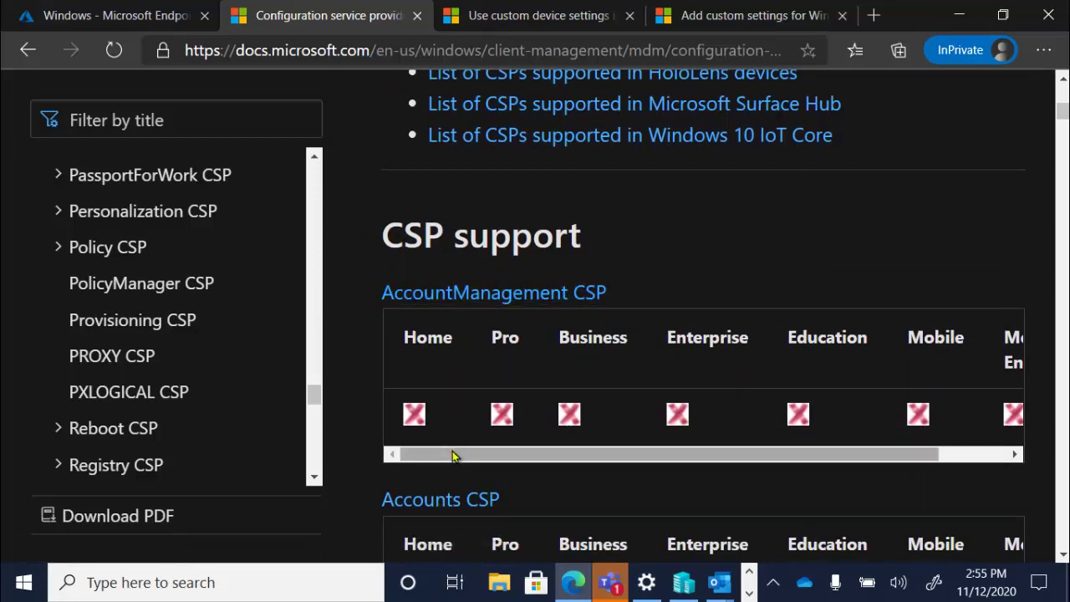
left_click_drag(454, 453, 393, 454)
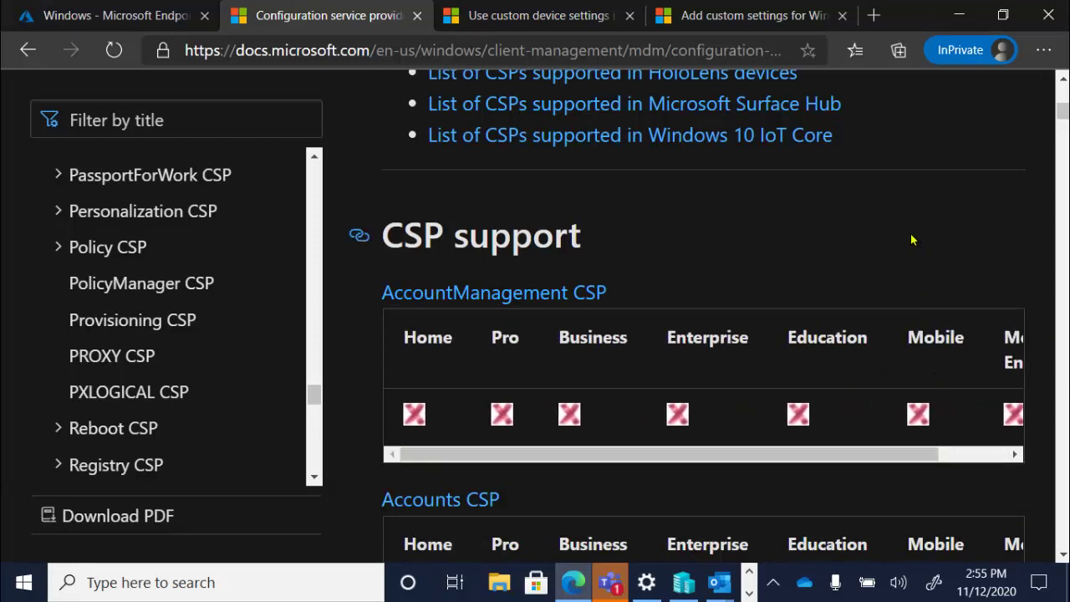
scroll(912, 239, "down", 3)
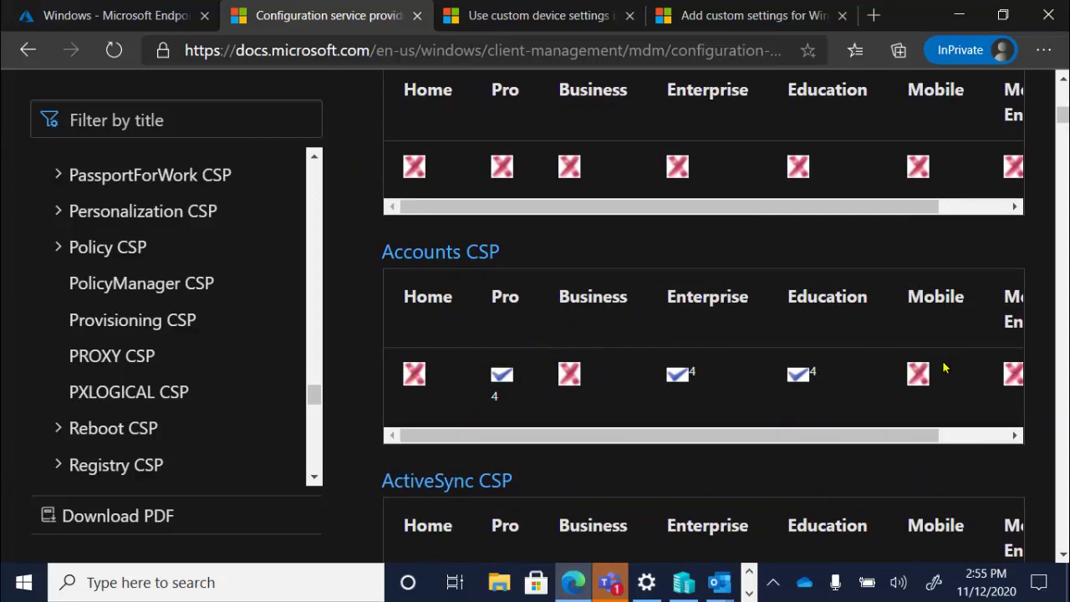
left_click_drag(891, 437, 880, 468)
scroll(353, 303, "down", 5)
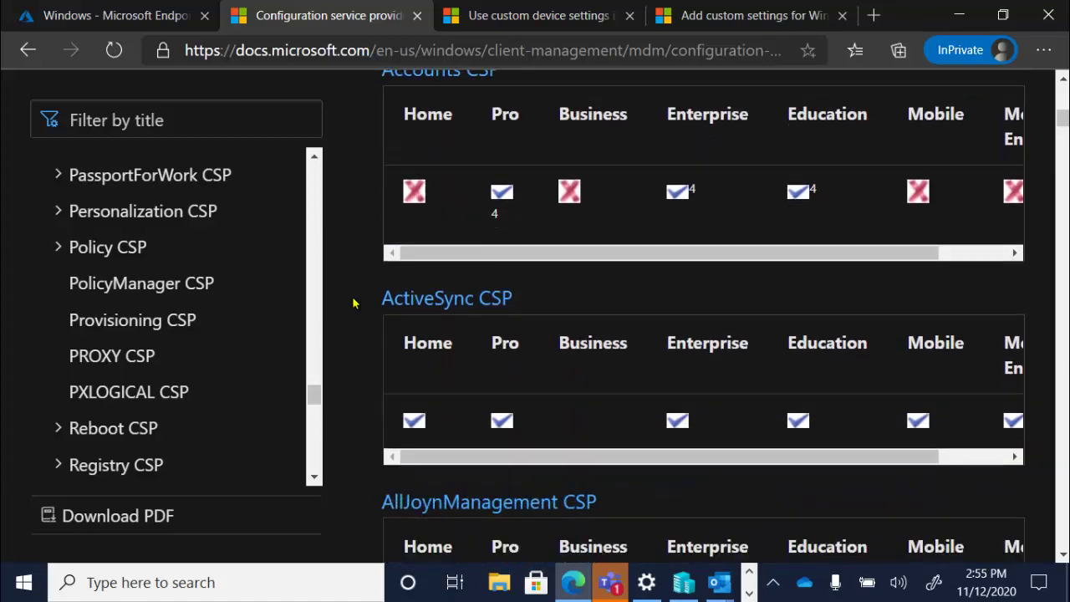
Step: Skim the remaining CSP support tables and return to the list of CSPs supported in Microsoft Surface Hub
scroll(352, 303, "down", 15)
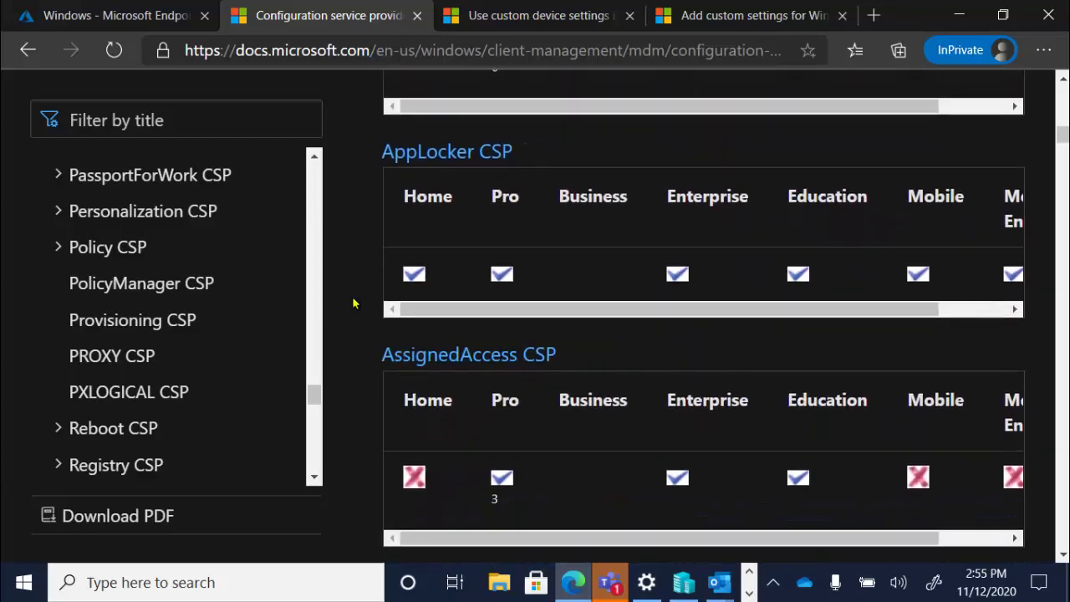
scroll(353, 304, "down", 15)
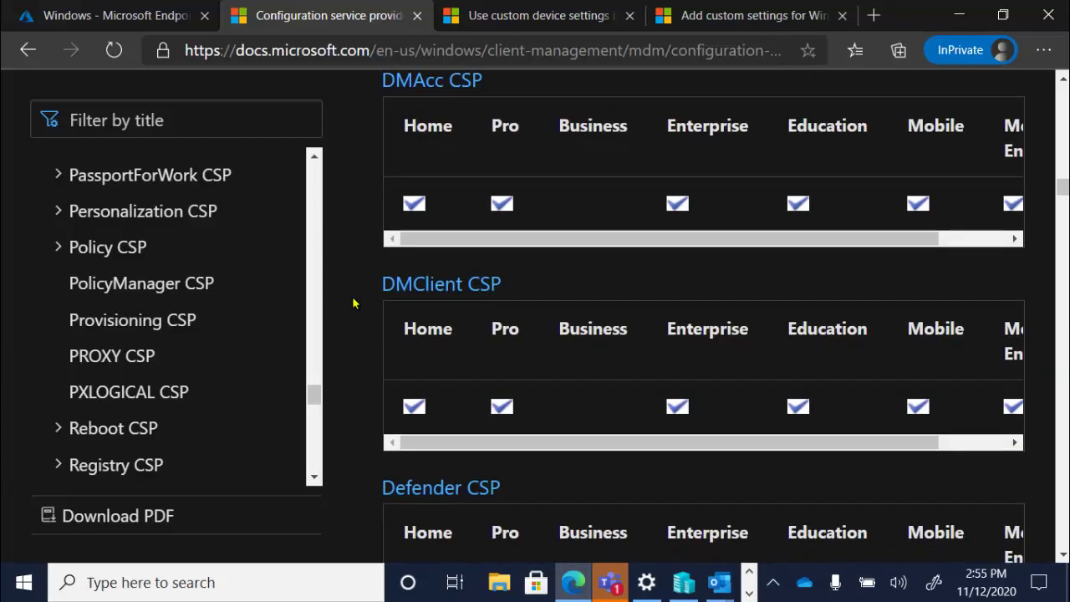
scroll(353, 303, "down", 15)
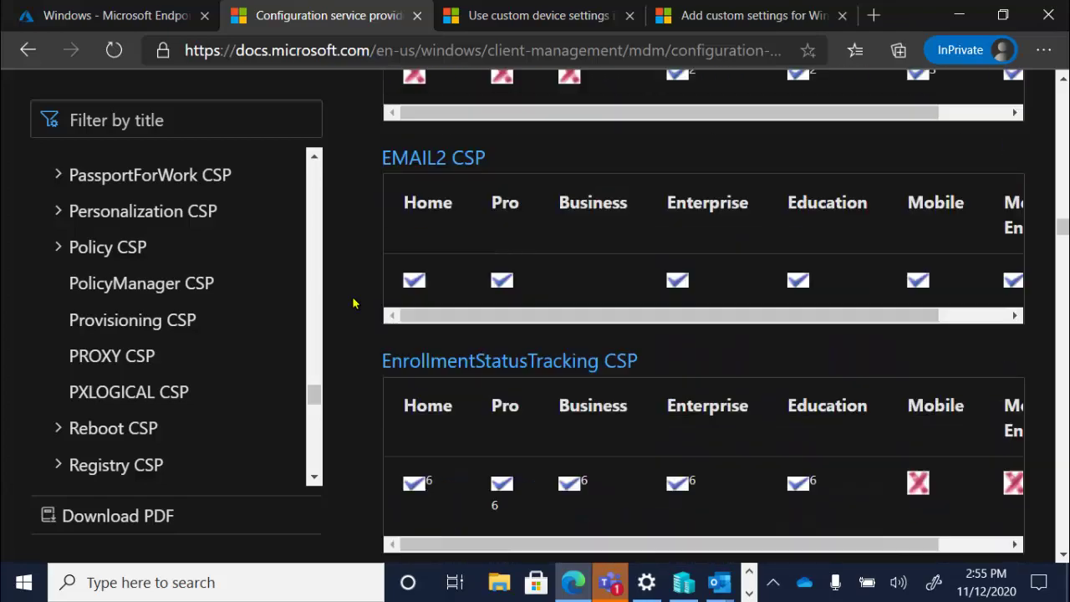
scroll(353, 304, "down", 15)
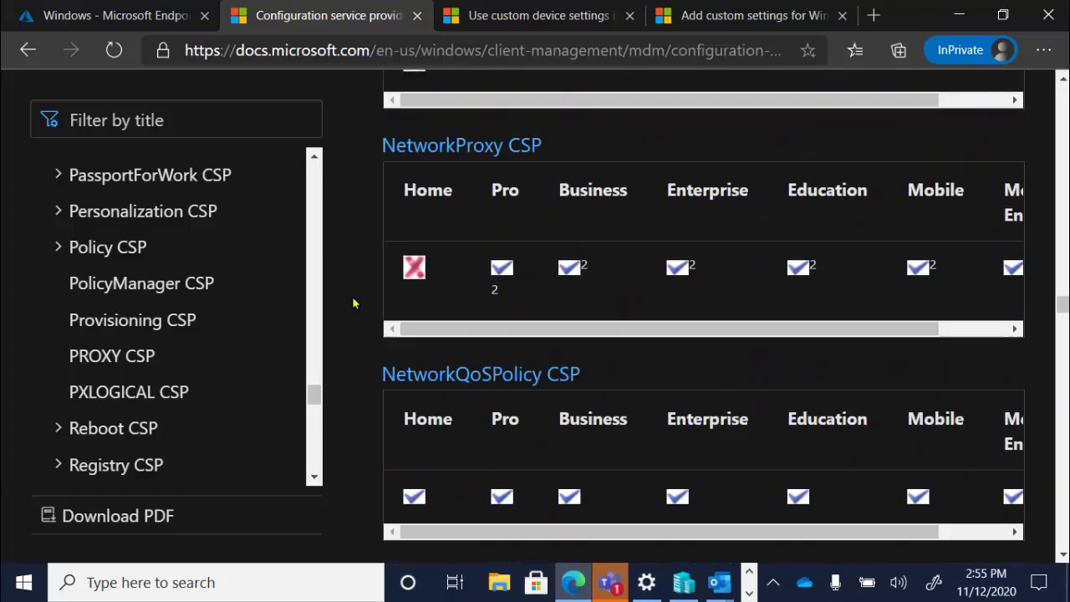
scroll(352, 303, "down", 15)
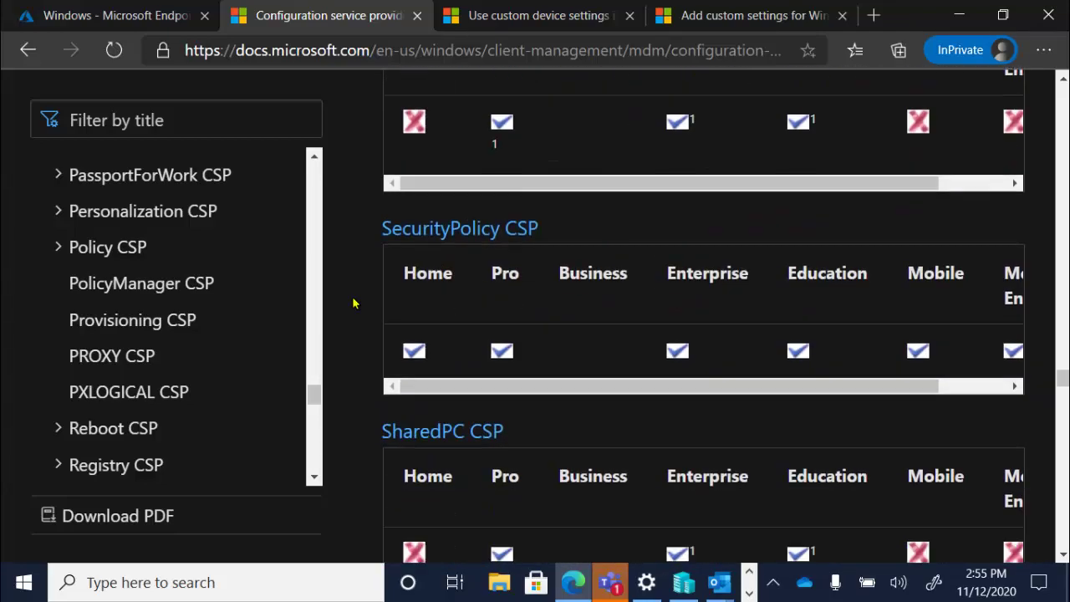
scroll(353, 304, "down", 15)
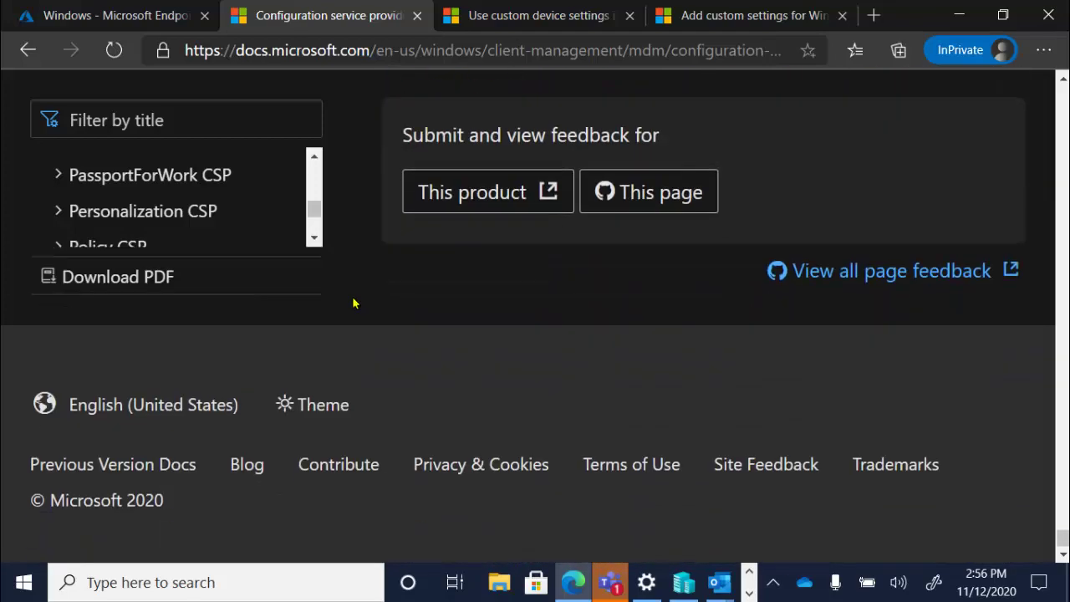
scroll(353, 304, "up", 10)
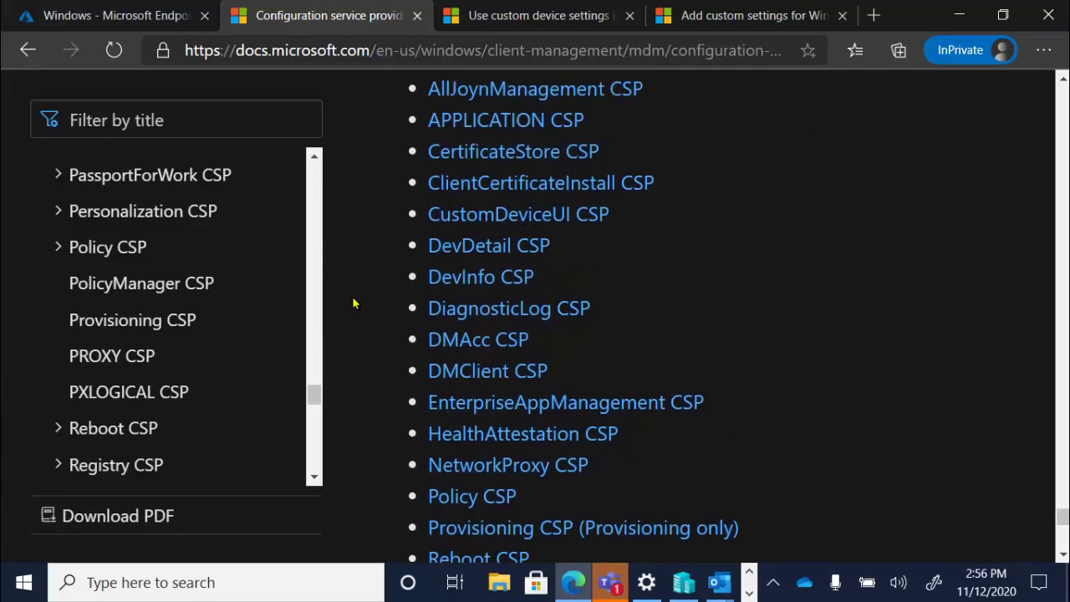
scroll(353, 303, "up", 5)
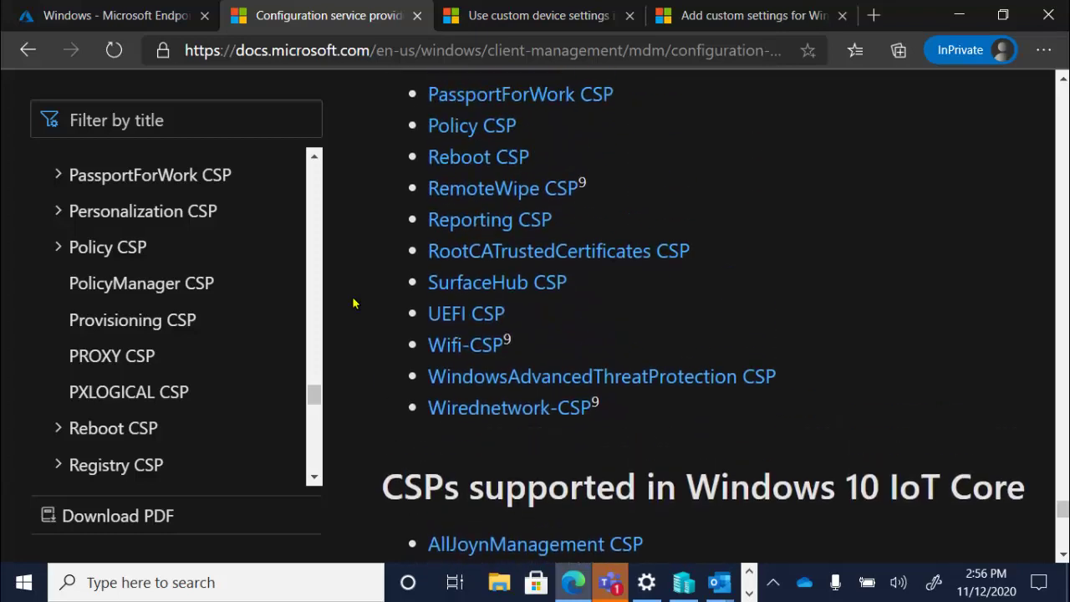
scroll(353, 303, "up", 10)
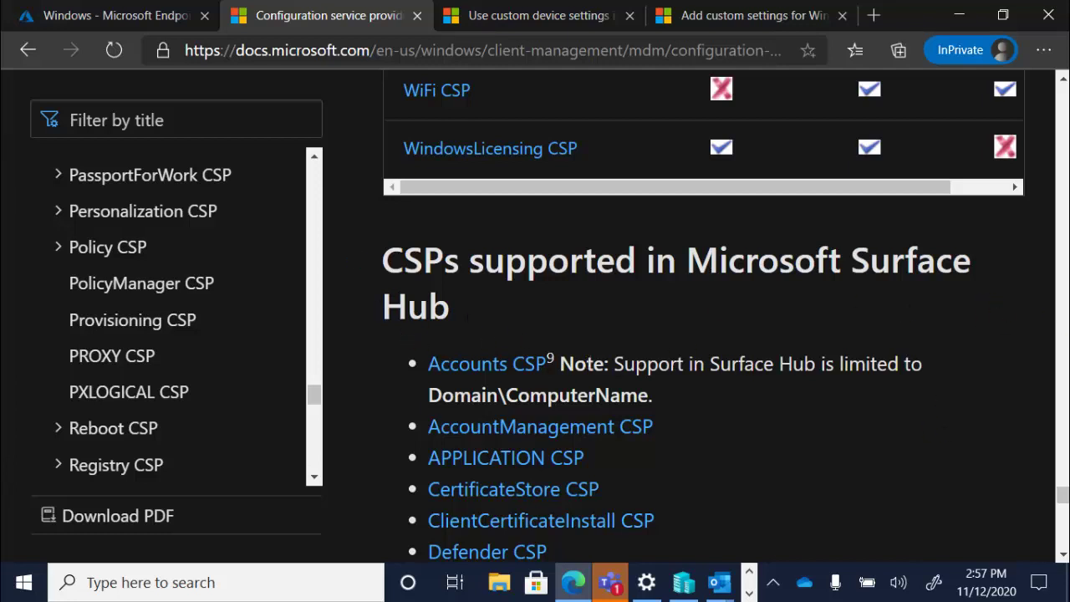
Step: Open the Accounts CSP article and review its tree diagram and the Domain and Users node descriptions
left_click(466, 364)
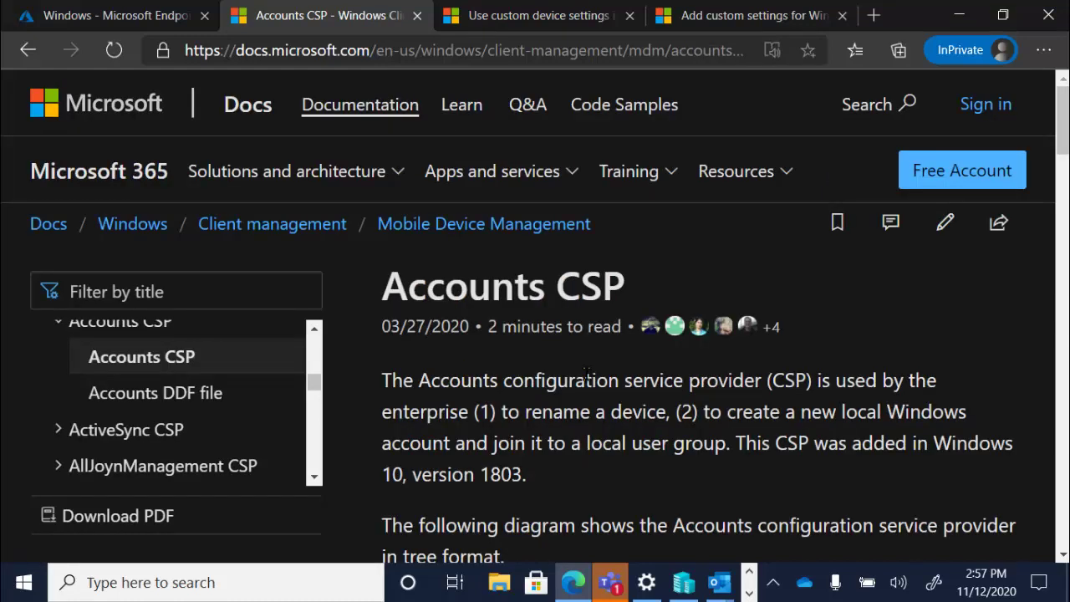
left_click(1064, 555)
scroll(1063, 555, "down", 5)
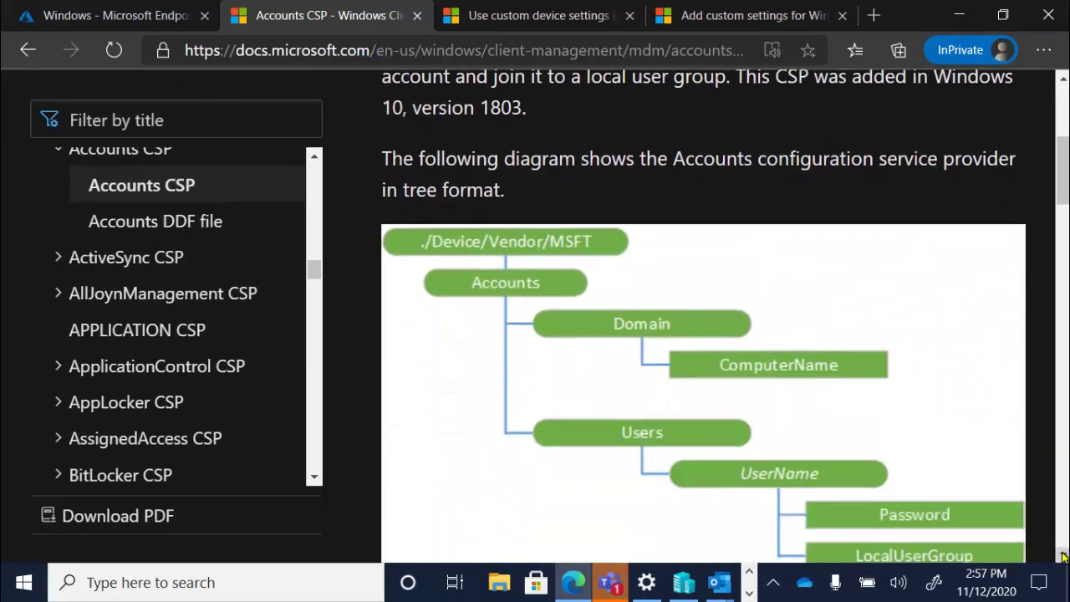
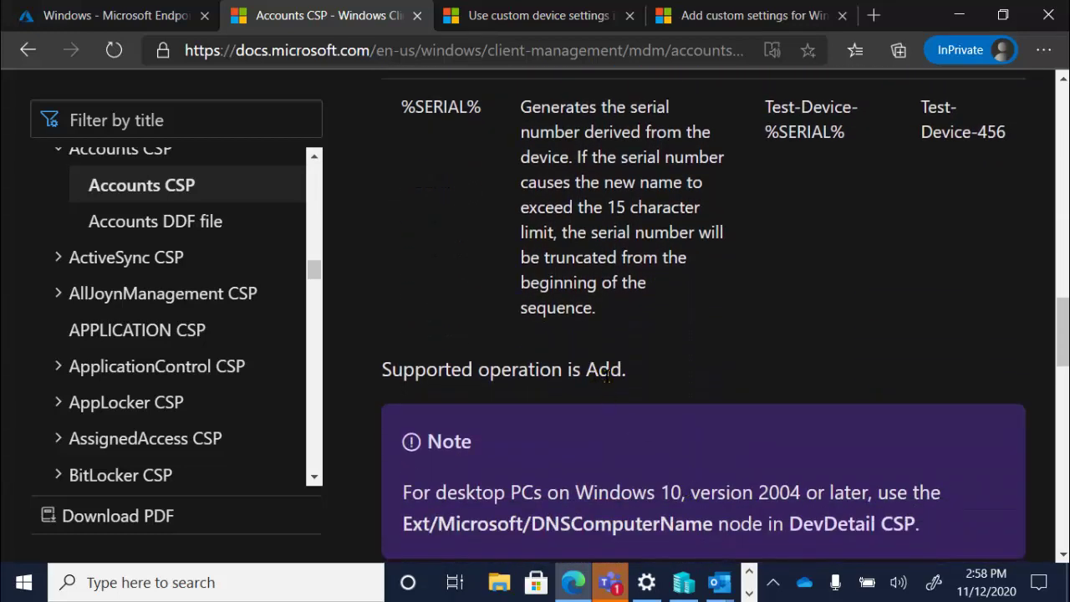
scroll(607, 377, "down", 4)
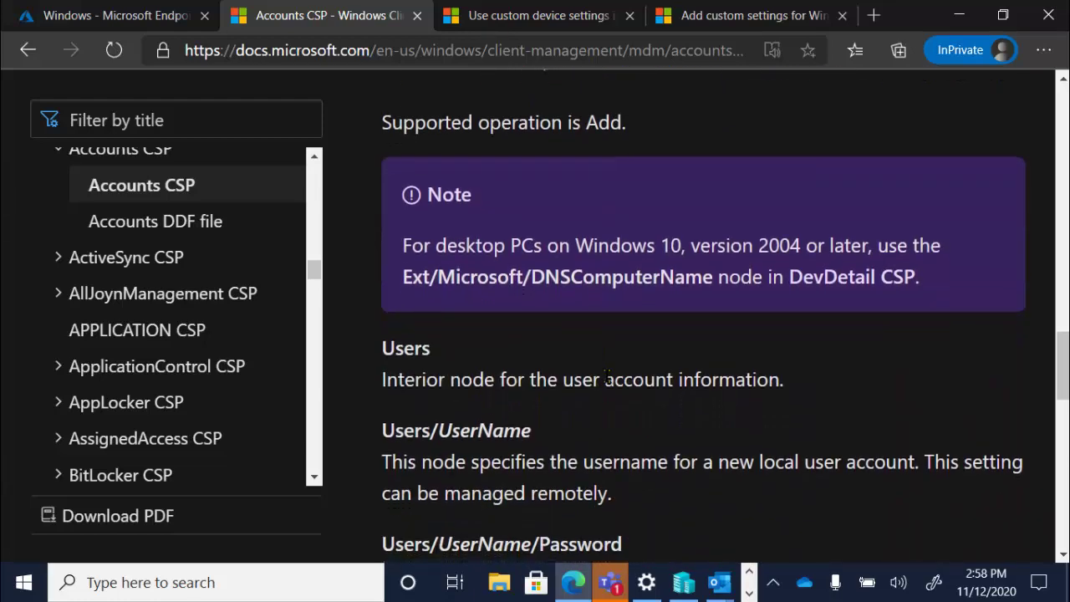
scroll(607, 377, "down", 3)
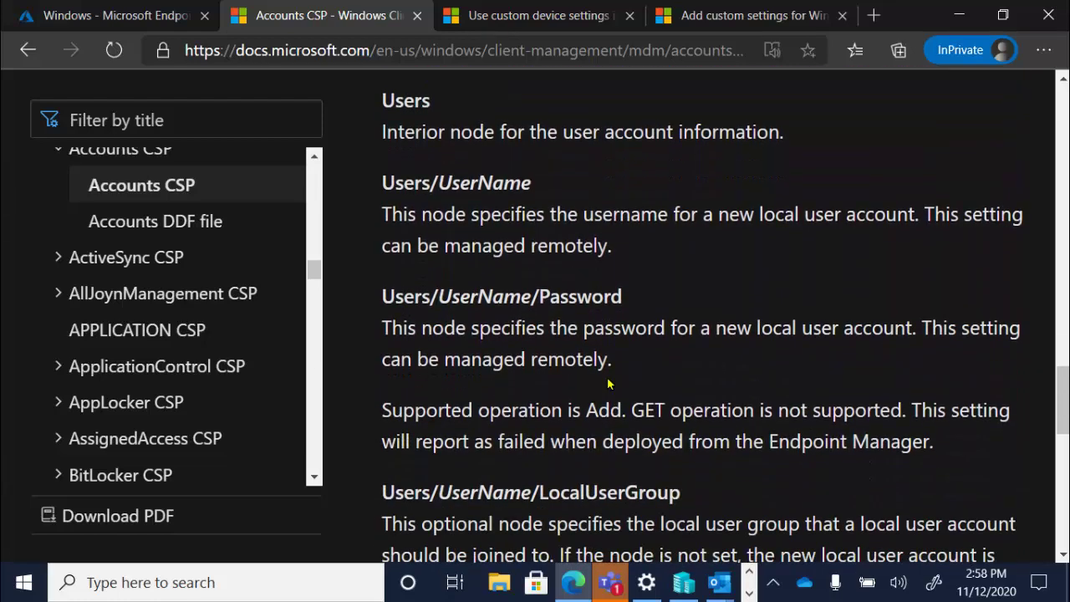
scroll(607, 377, "down", 3)
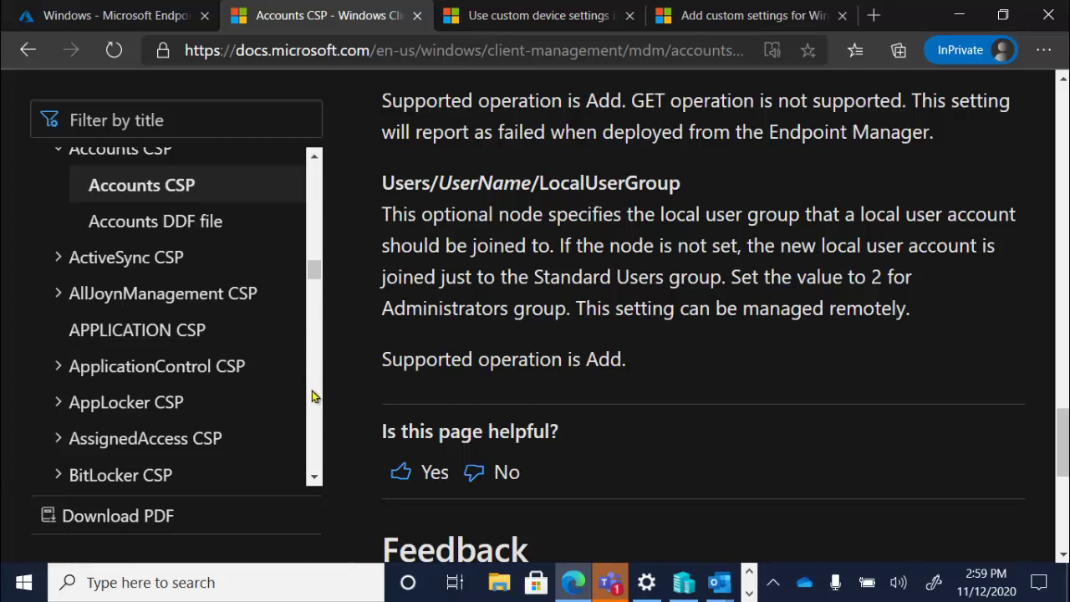
Step: Find Policy CSP in the documentation contents, expand it and open its Policy CSP article
scroll(312, 396, "down", 10)
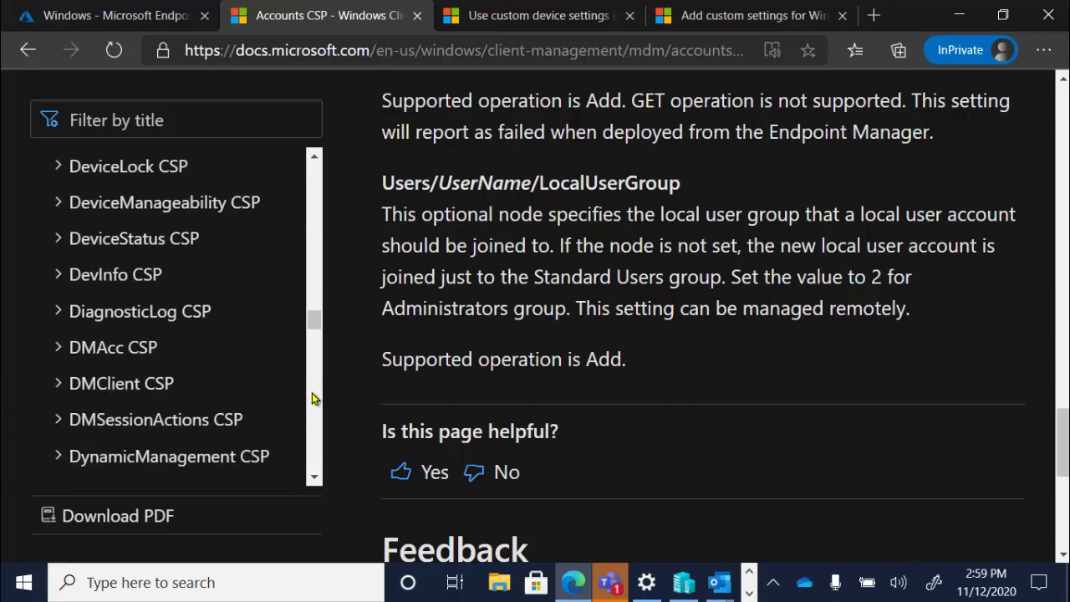
scroll(312, 398, "down", 3)
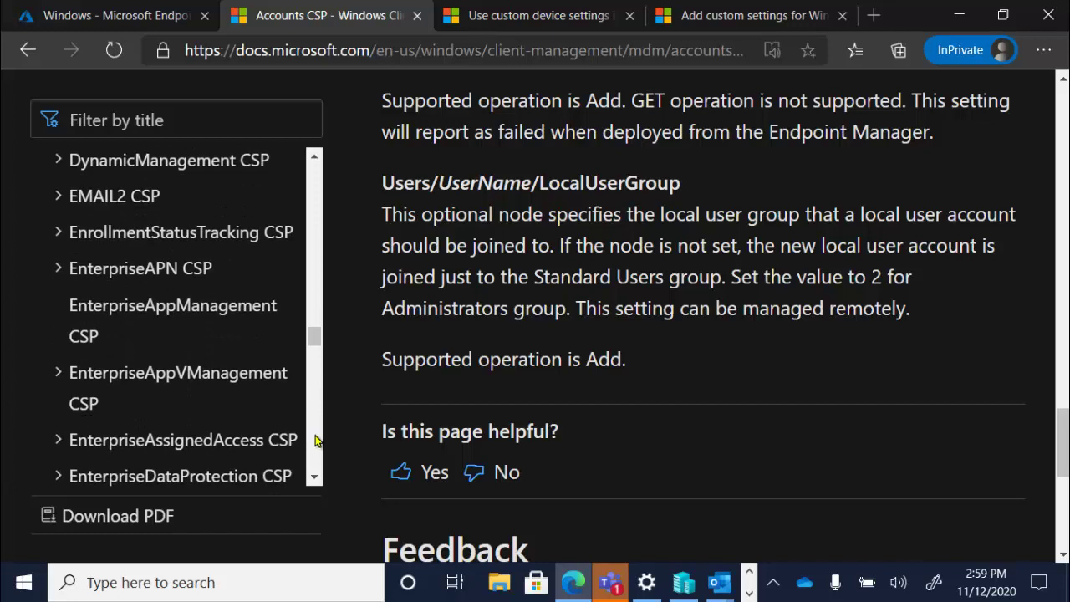
scroll(316, 437, "down", 6)
scroll(316, 441, "down", 8)
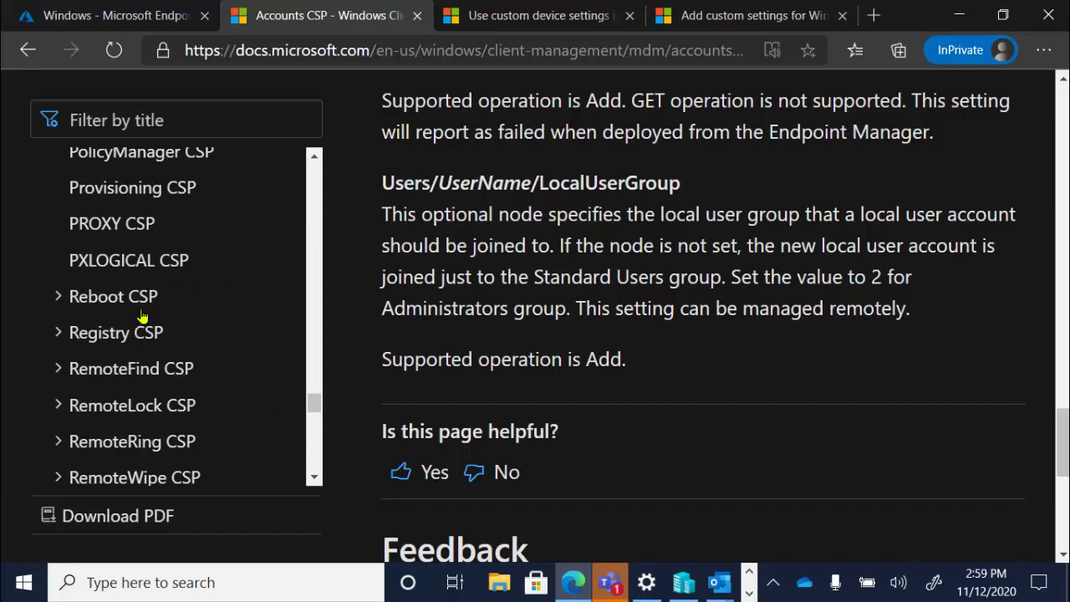
left_click(313, 156)
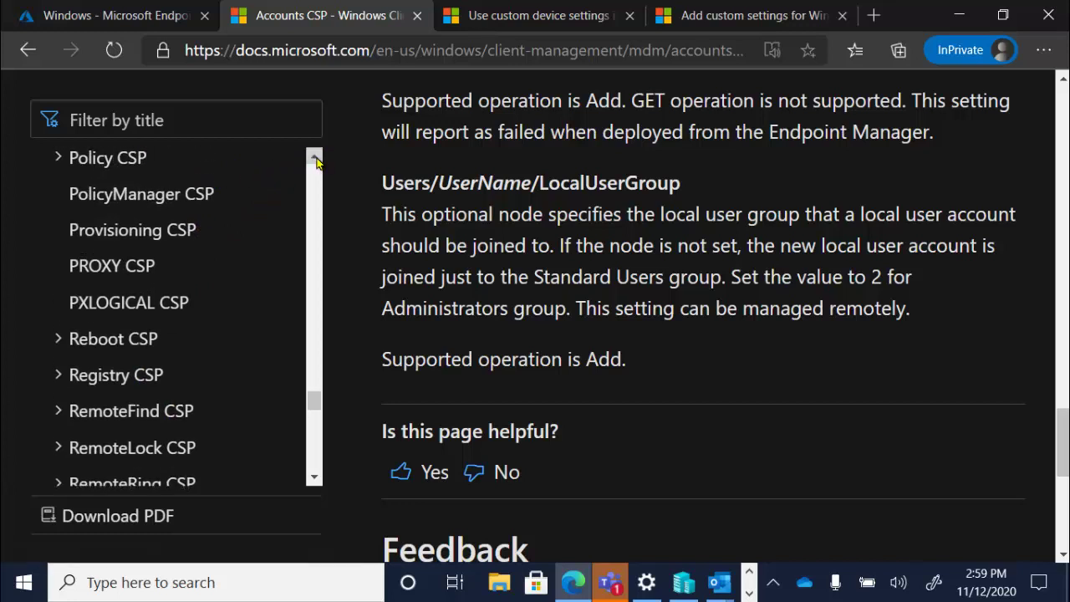
left_click(106, 158)
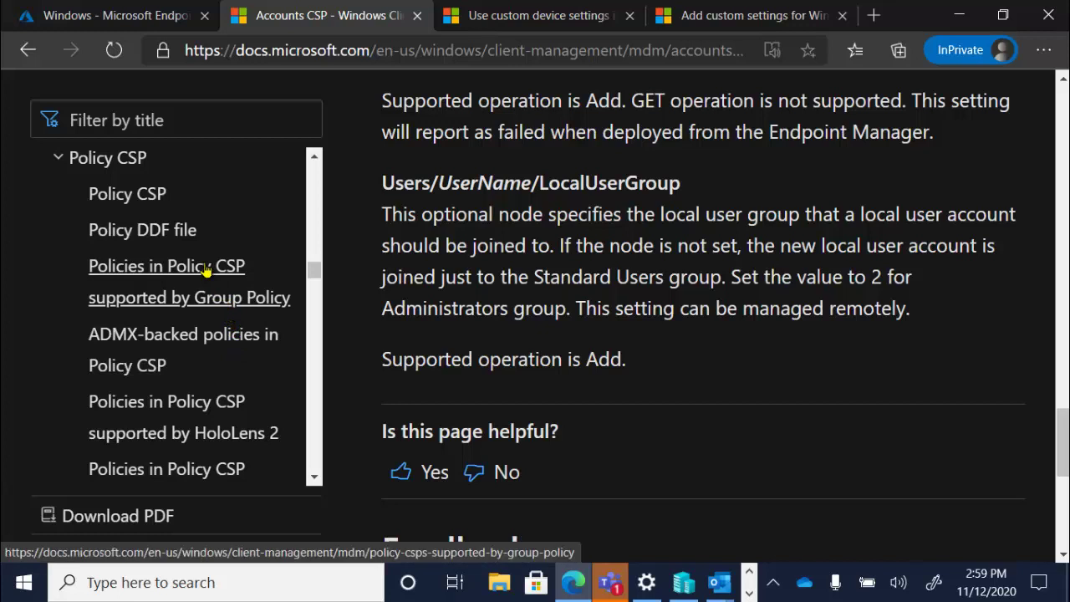
left_click(149, 195)
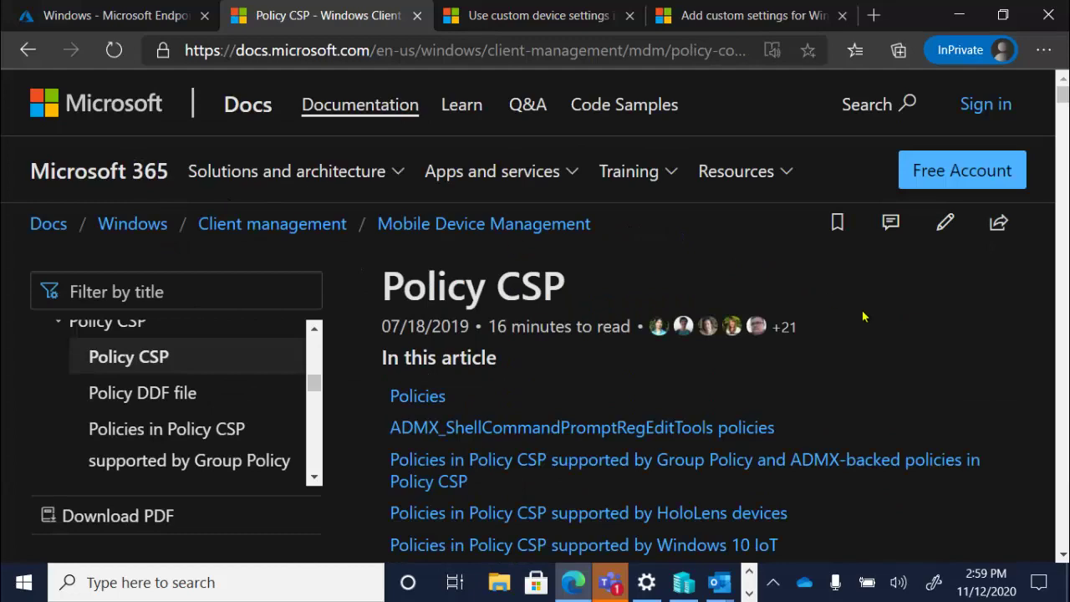
Step: Review the Policy CSP article's user and device scope paths and its tree-format diagram
scroll(912, 345, "down", 8)
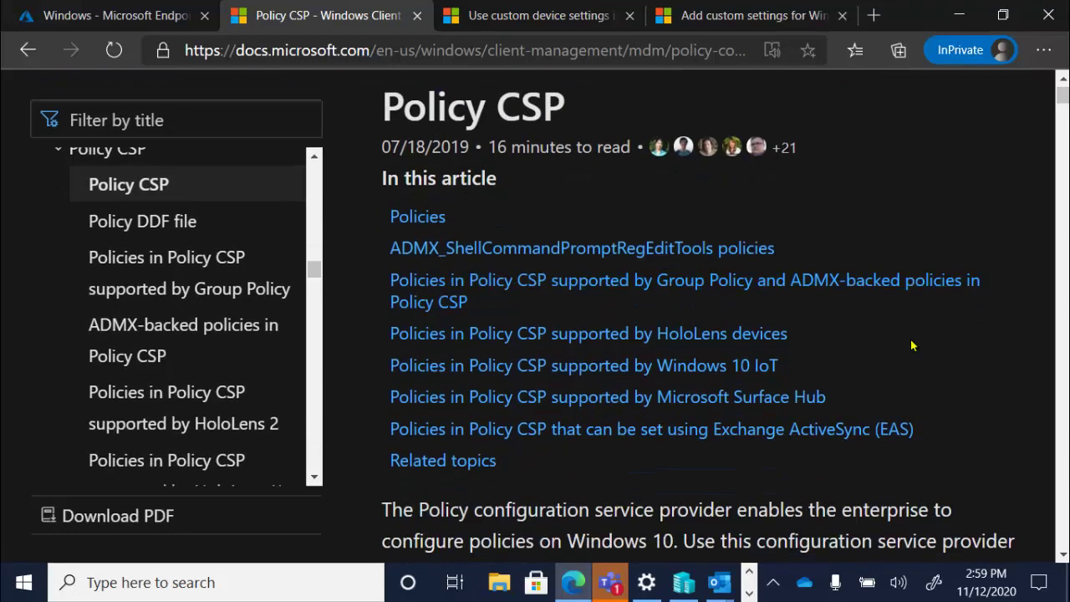
scroll(912, 345, "down", 9)
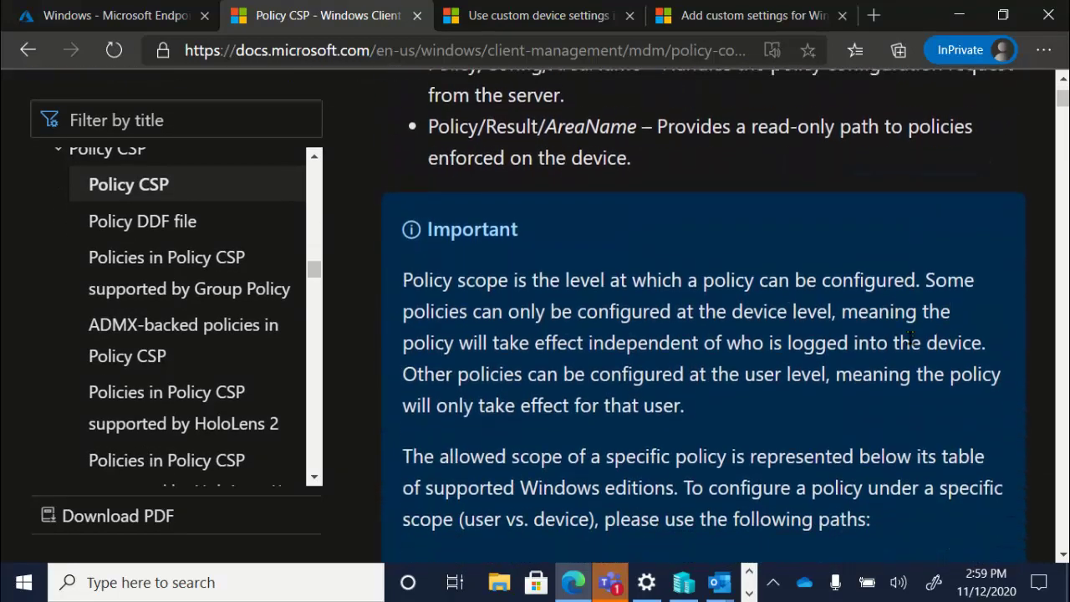
scroll(912, 345, "down", 8)
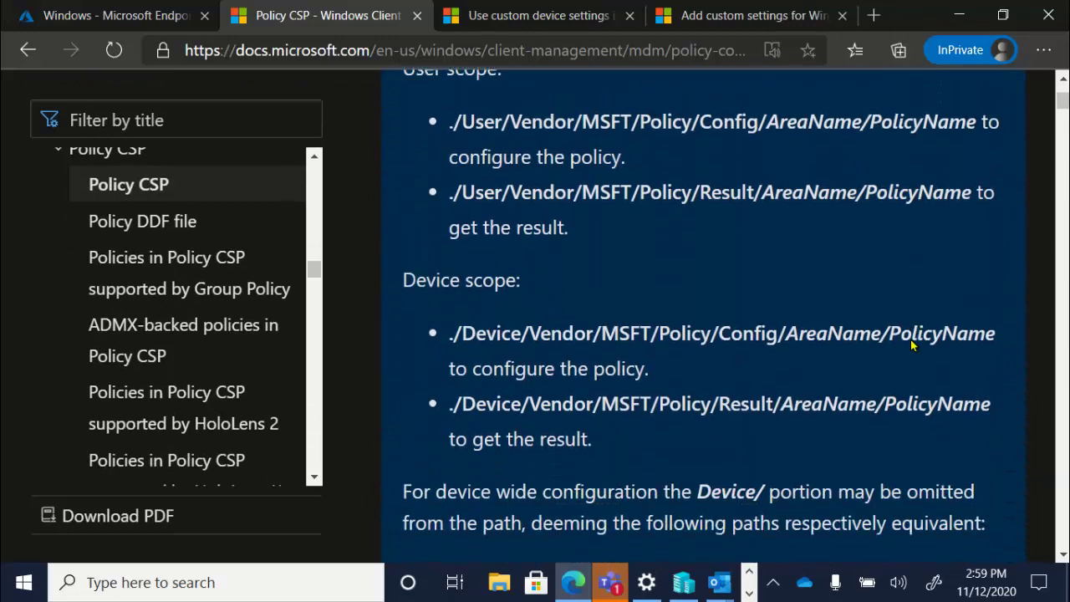
scroll(912, 343, "down", 6)
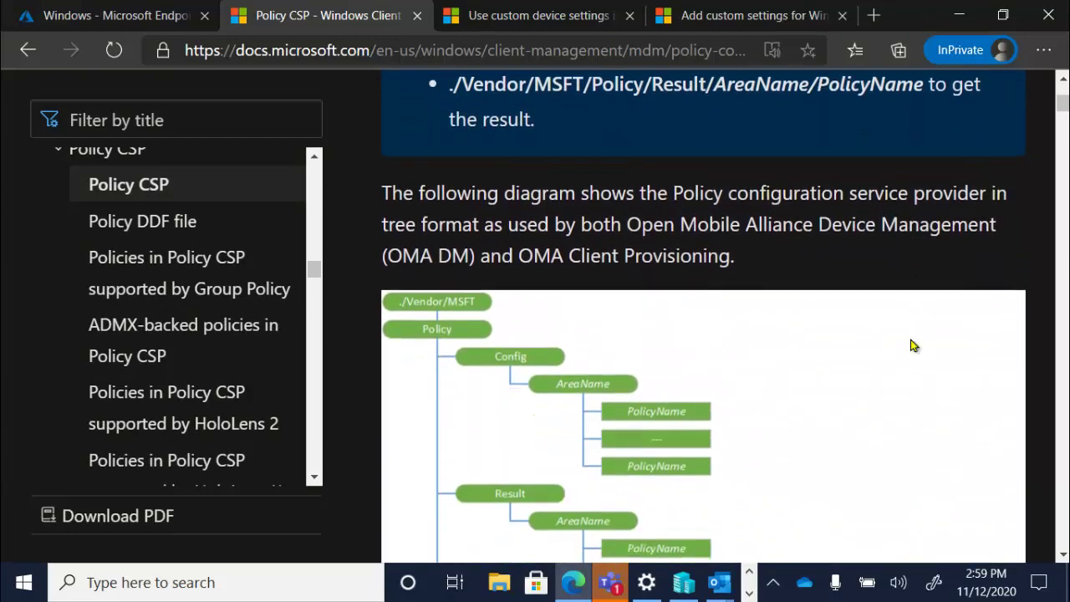
scroll(912, 346, "down", 1)
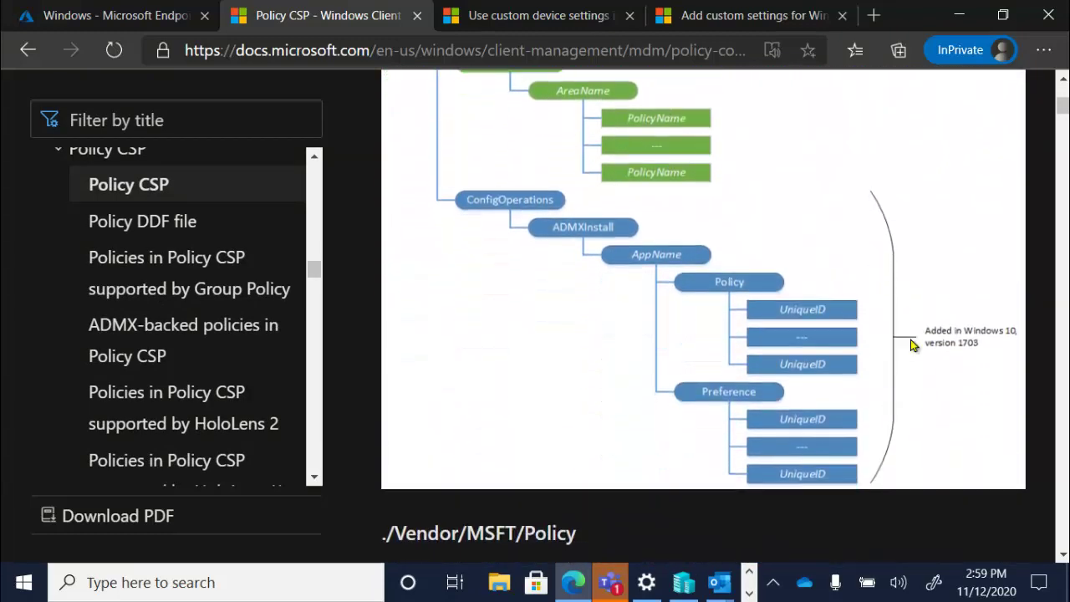
scroll(912, 346, "down", 1)
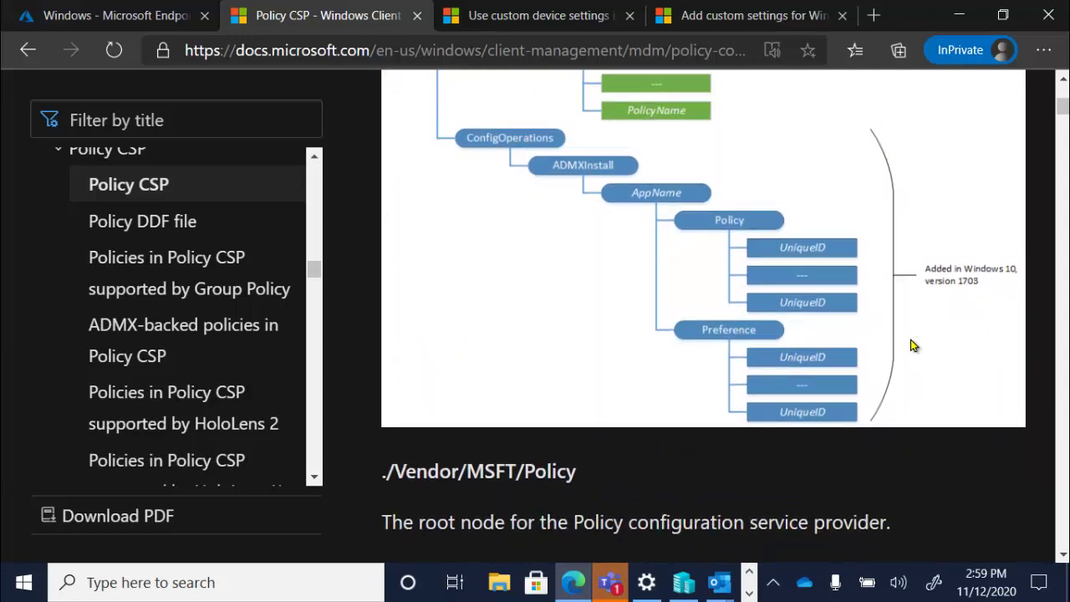
Step: Skim the Policy CSP node descriptions, from Policy/Config and Policy/Result through the ConfigOperations/ADMXInstall nodes
scroll(912, 345, "down", 7)
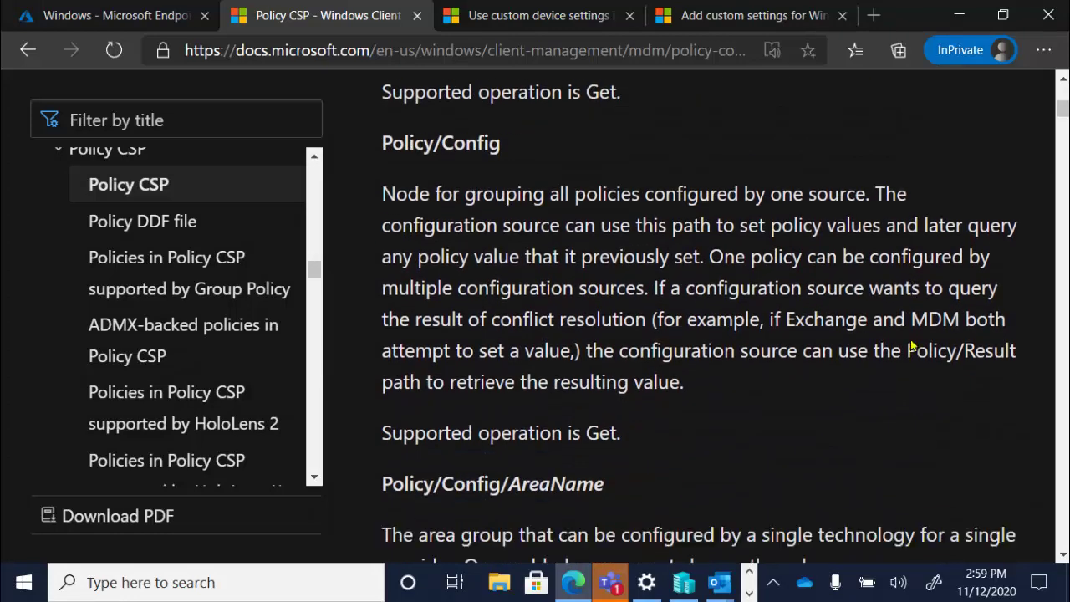
scroll(912, 345, "down", 10)
scroll(912, 345, "down", 1)
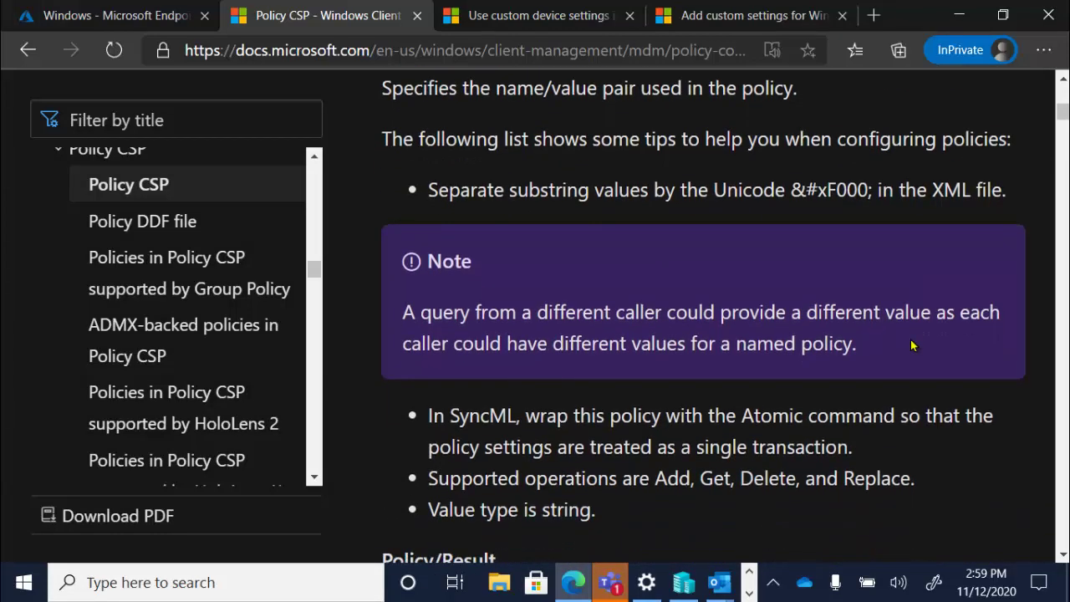
scroll(912, 345, "down", 5)
scroll(911, 345, "down", 1)
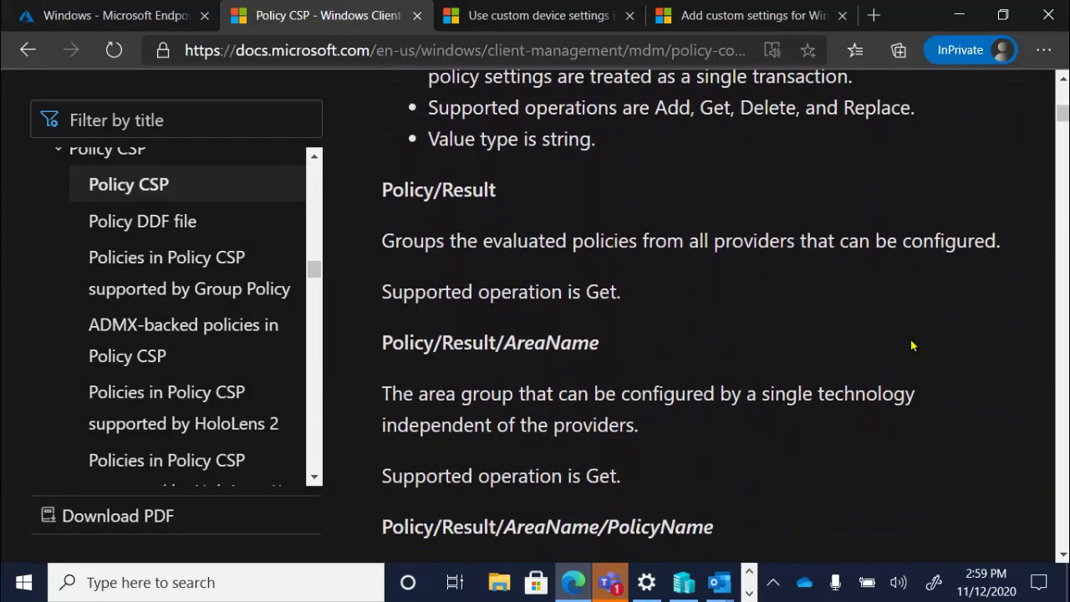
scroll(912, 345, "down", 7)
scroll(912, 345, "down", 15)
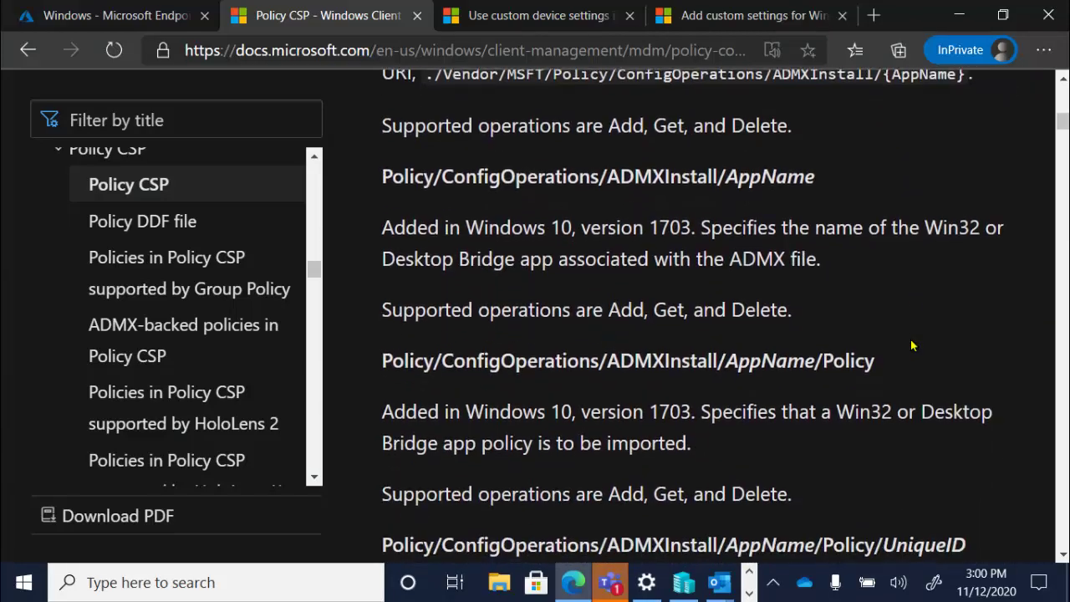
Step: Find the start of the Policies list and view the AboveLock, Accounts and ActiveXControls policies
scroll(912, 345, "down", 15)
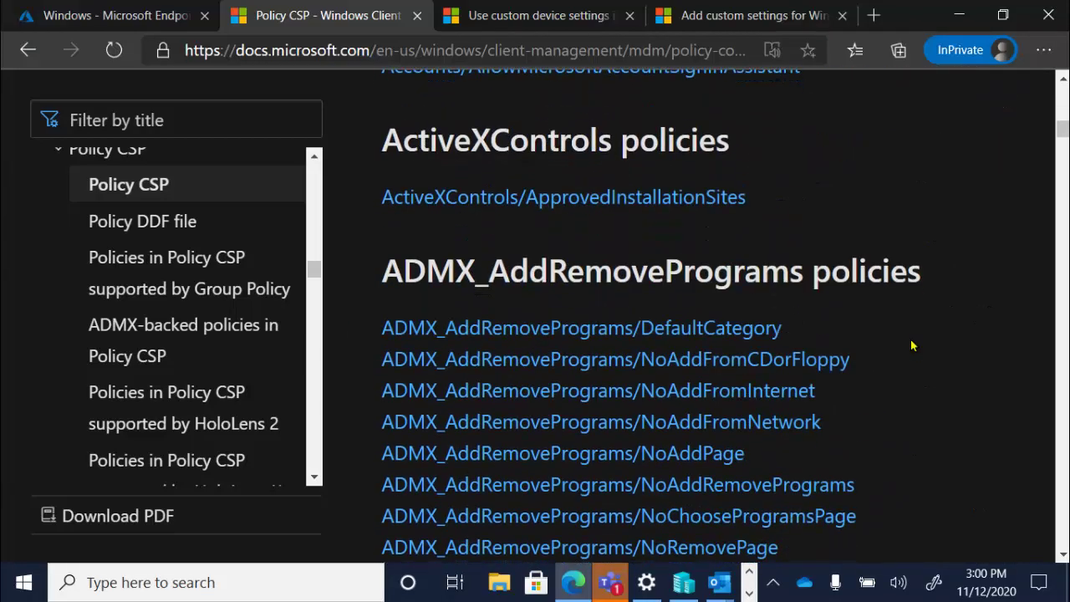
scroll(912, 345, "up", 1)
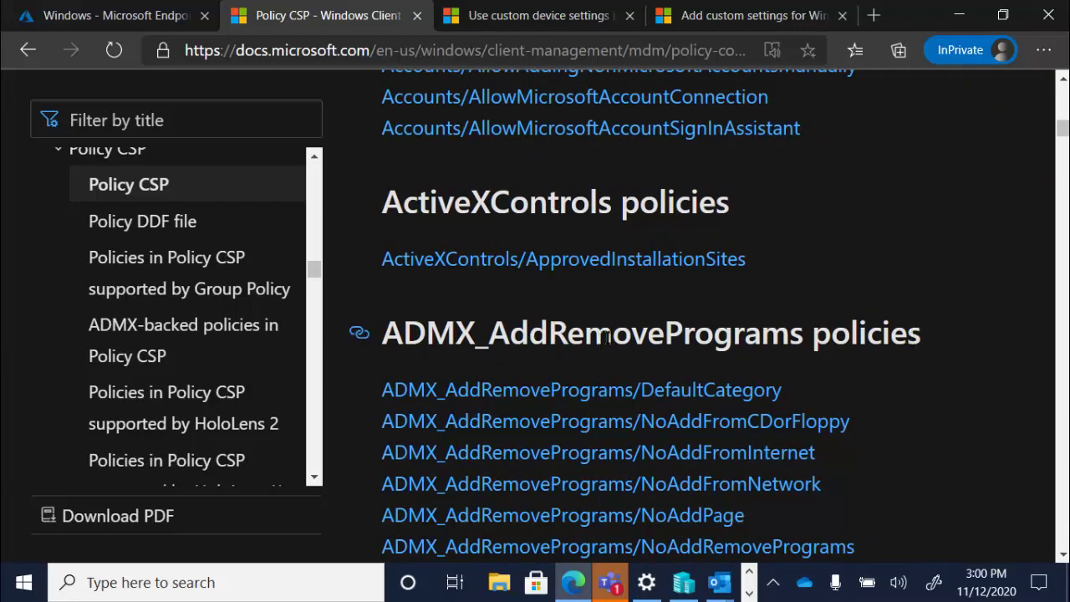
scroll(607, 334, "up", 4)
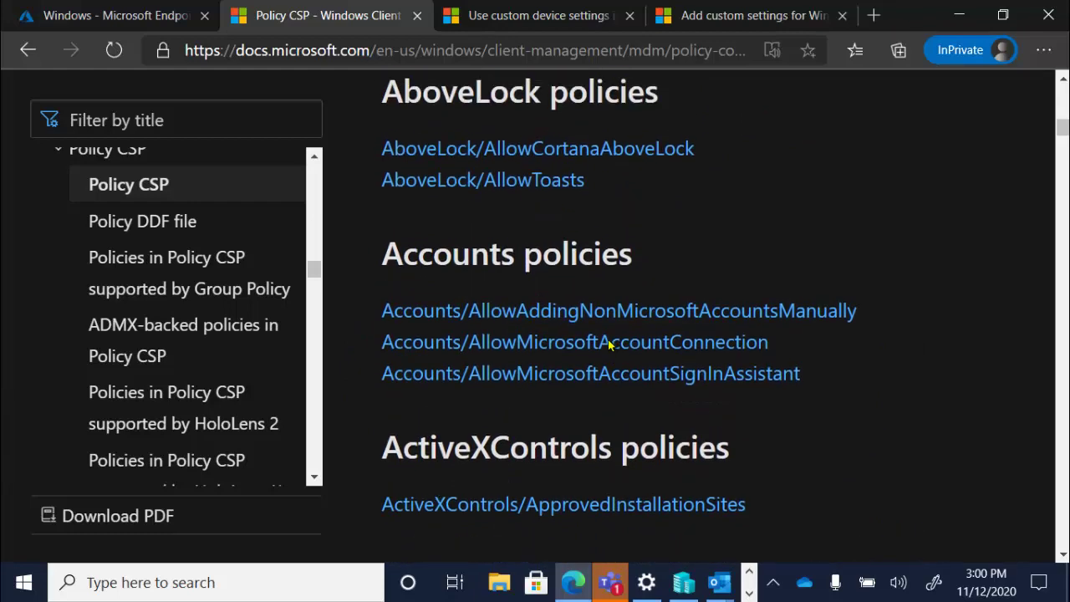
scroll(608, 346, "up", 2)
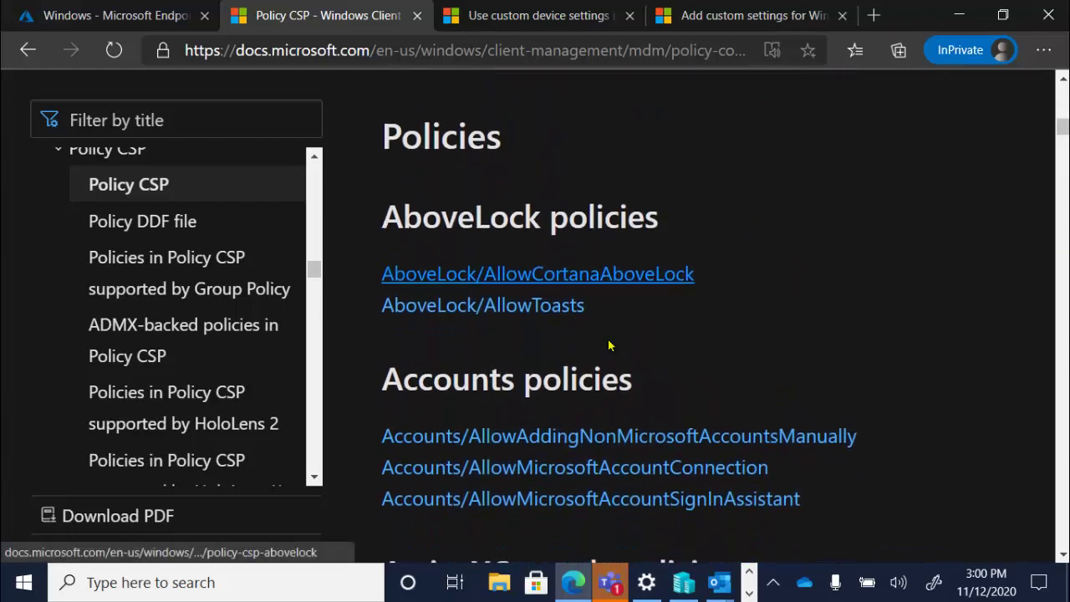
Step: Skim the ADMX-backed policy groups, from ADMX_AddRemovePrograms through ADMX_WindowsExplorer
scroll(608, 346, "down", 4)
scroll(608, 346, "down", 15)
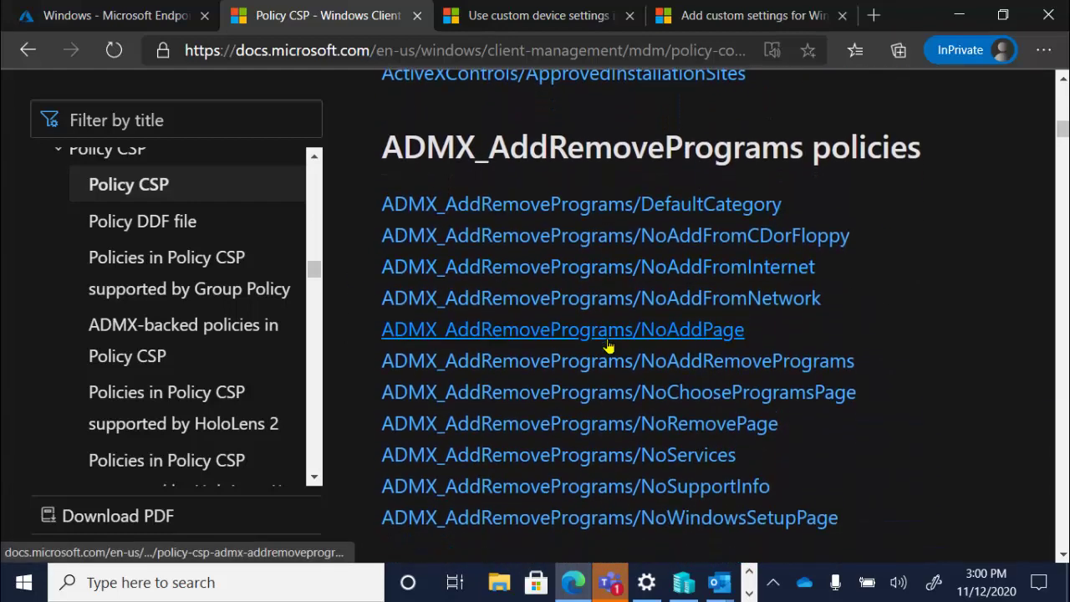
scroll(608, 346, "down", 15)
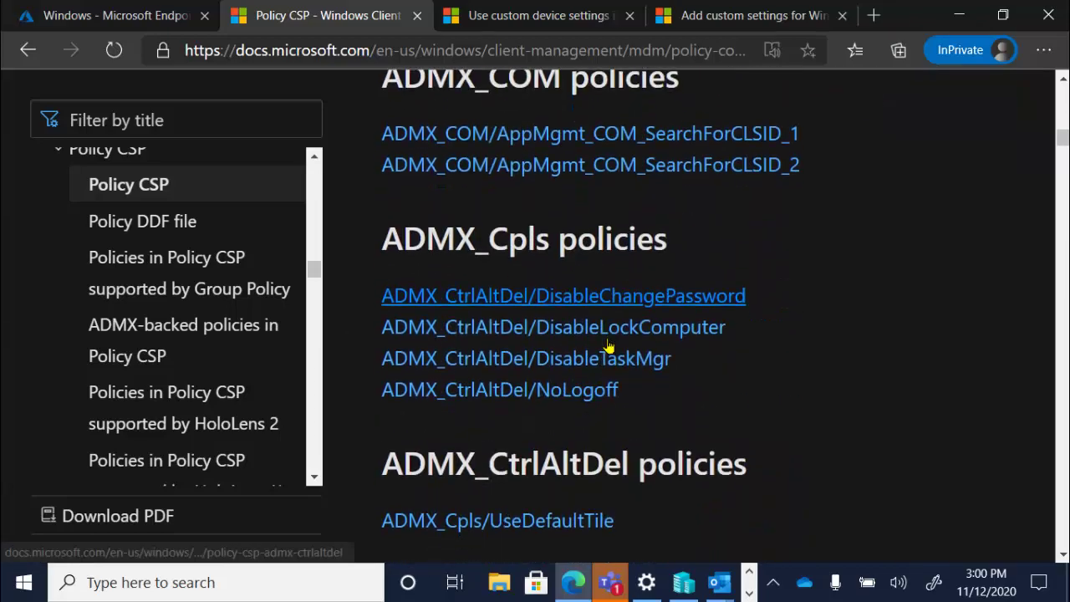
scroll(608, 347, "down", 15)
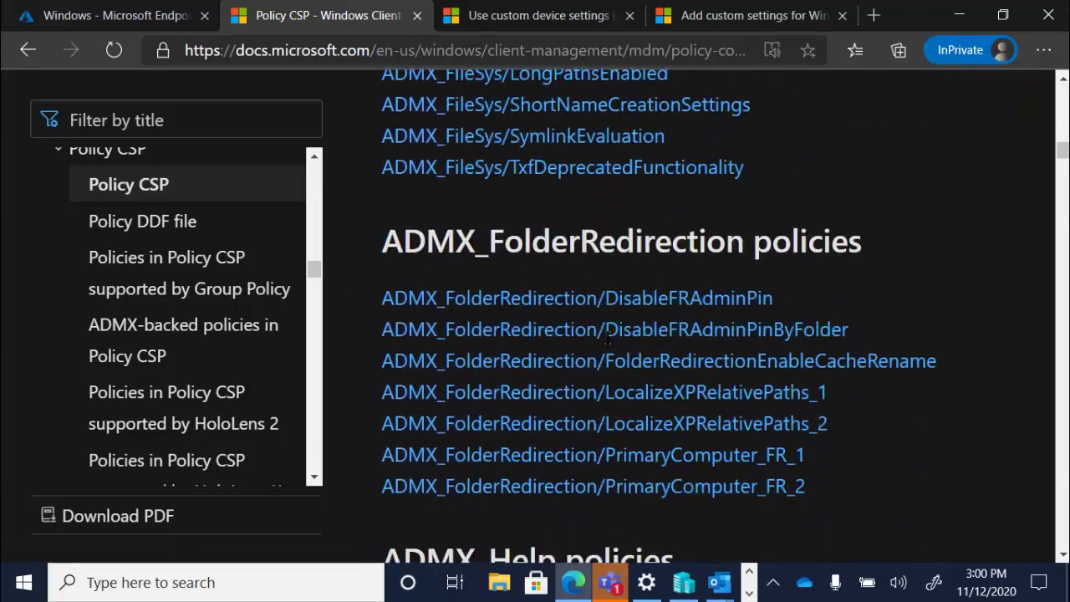
scroll(608, 347, "down", 15)
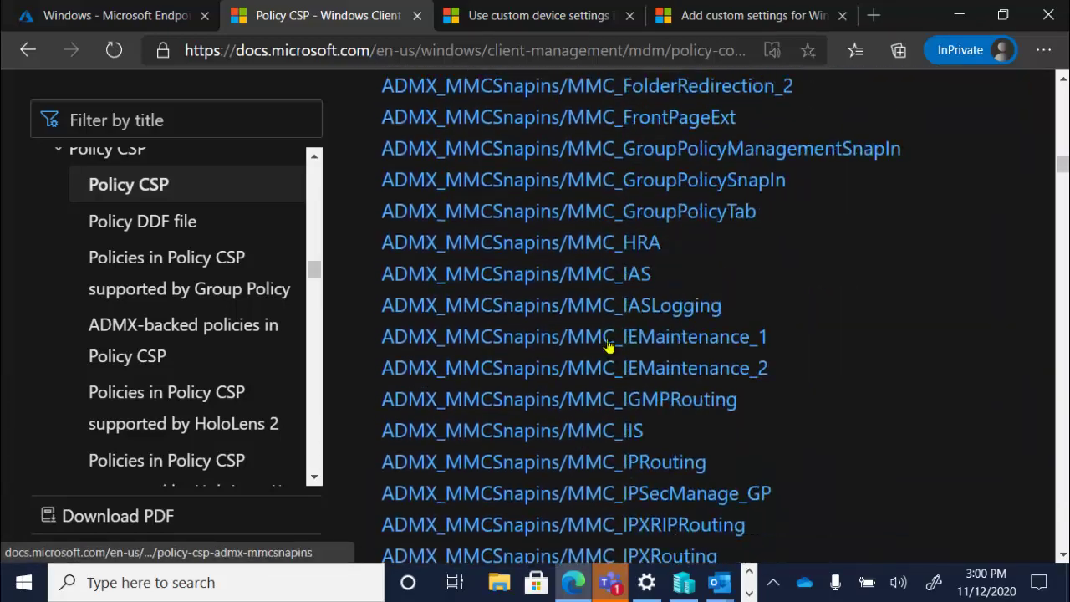
scroll(609, 347, "down", 15)
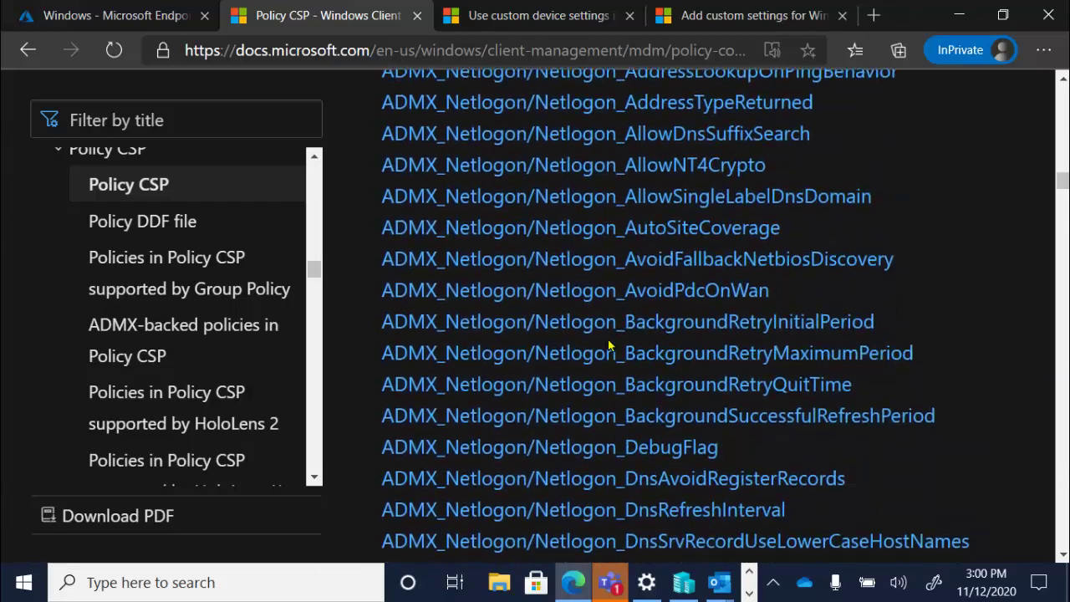
scroll(608, 347, "down", 15)
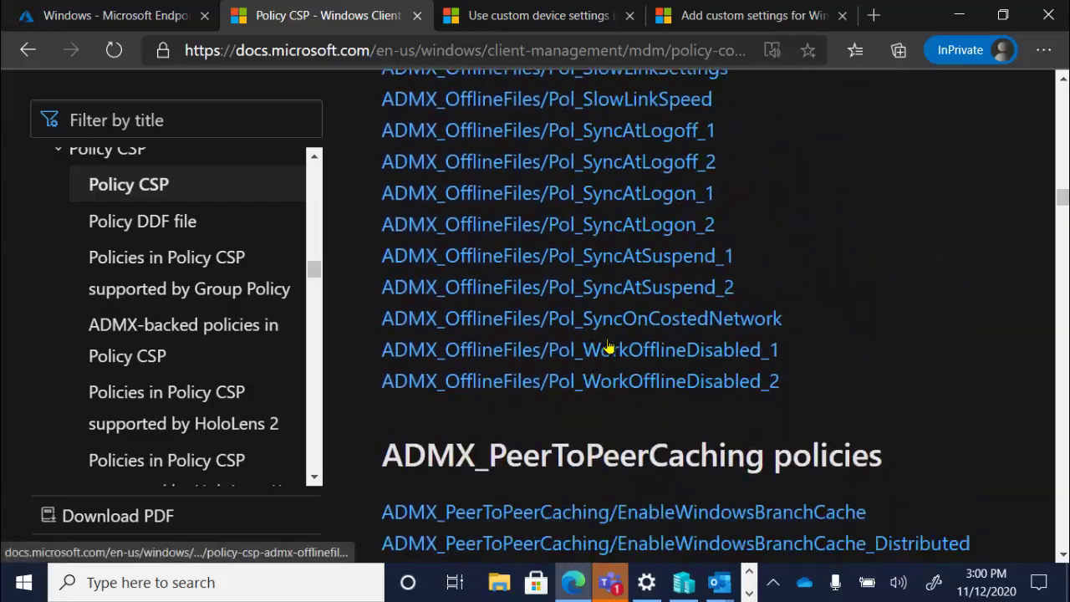
scroll(609, 347, "down", 15)
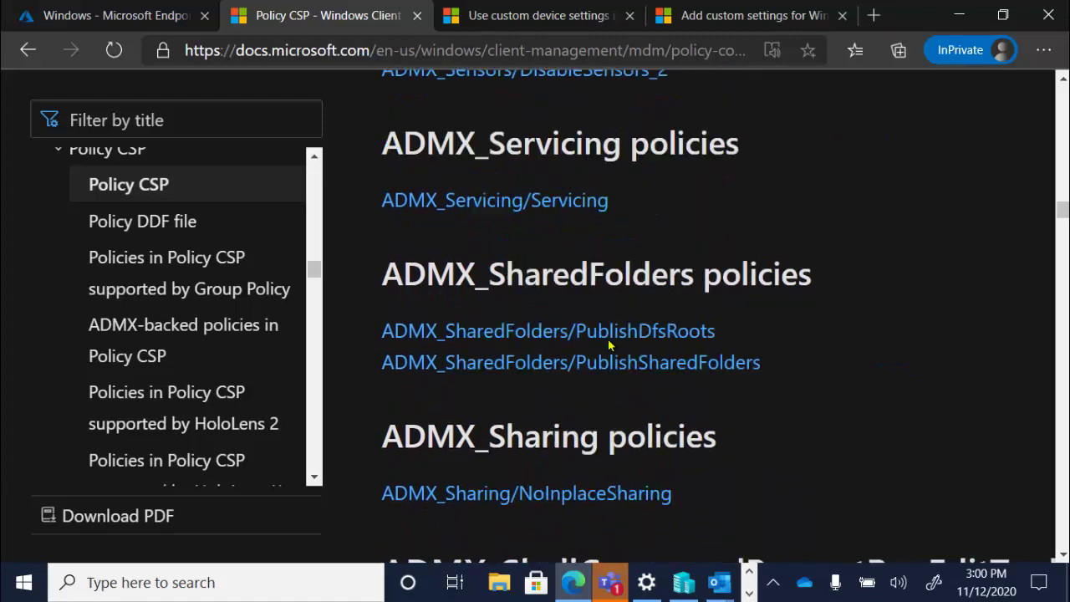
scroll(608, 345, "down", 15)
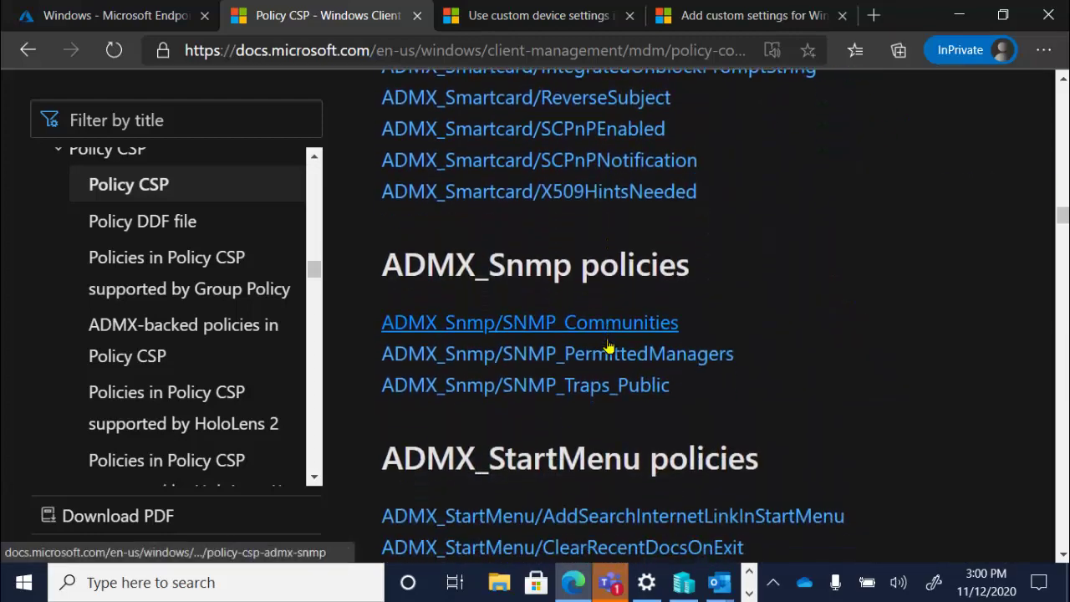
scroll(609, 347, "down", 15)
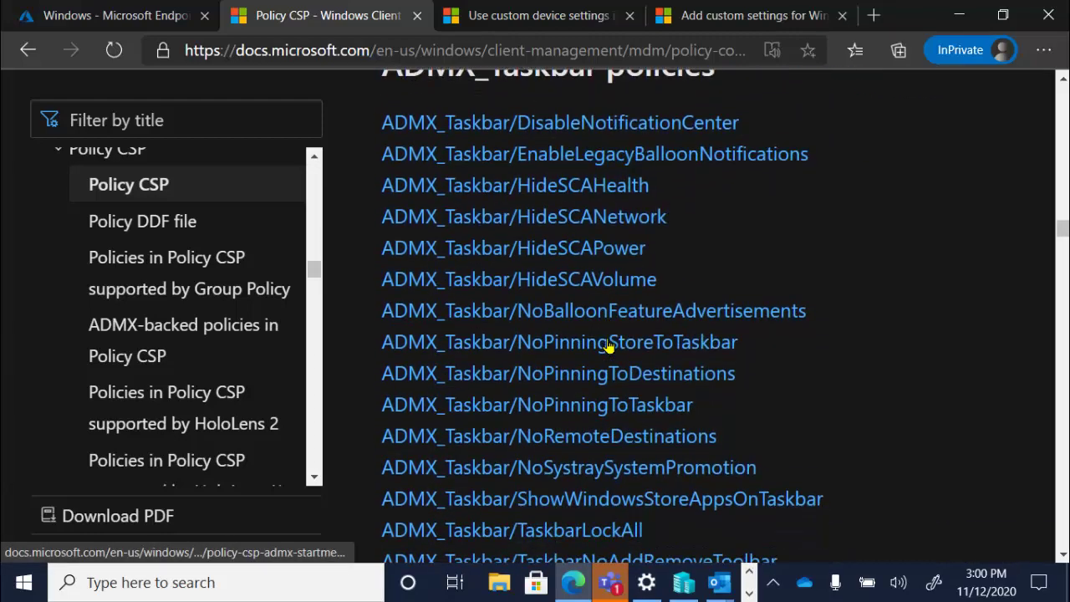
scroll(609, 347, "down", 15)
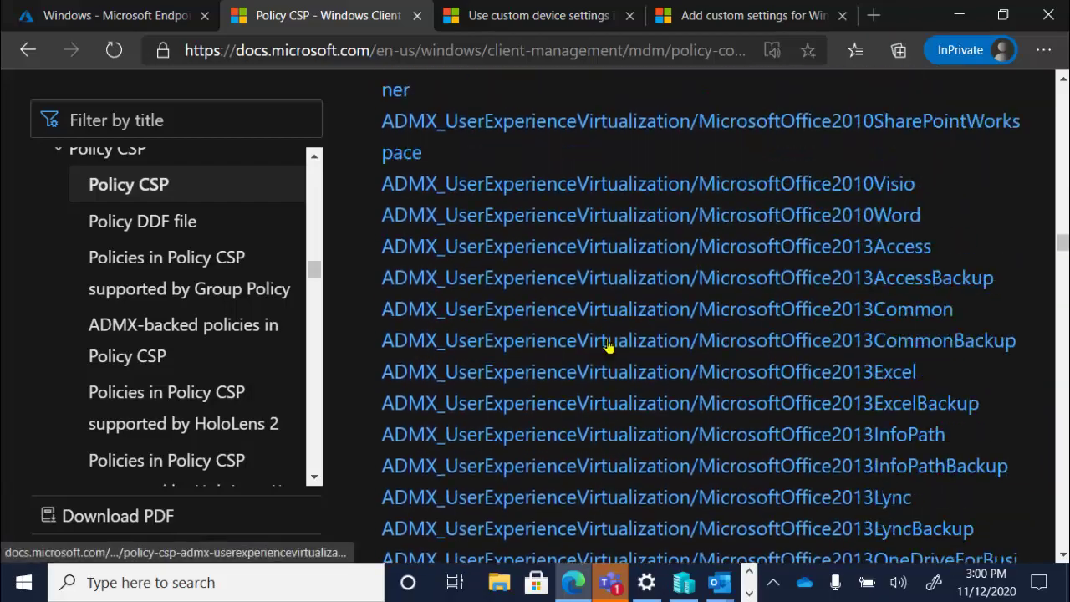
scroll(609, 347, "down", 15)
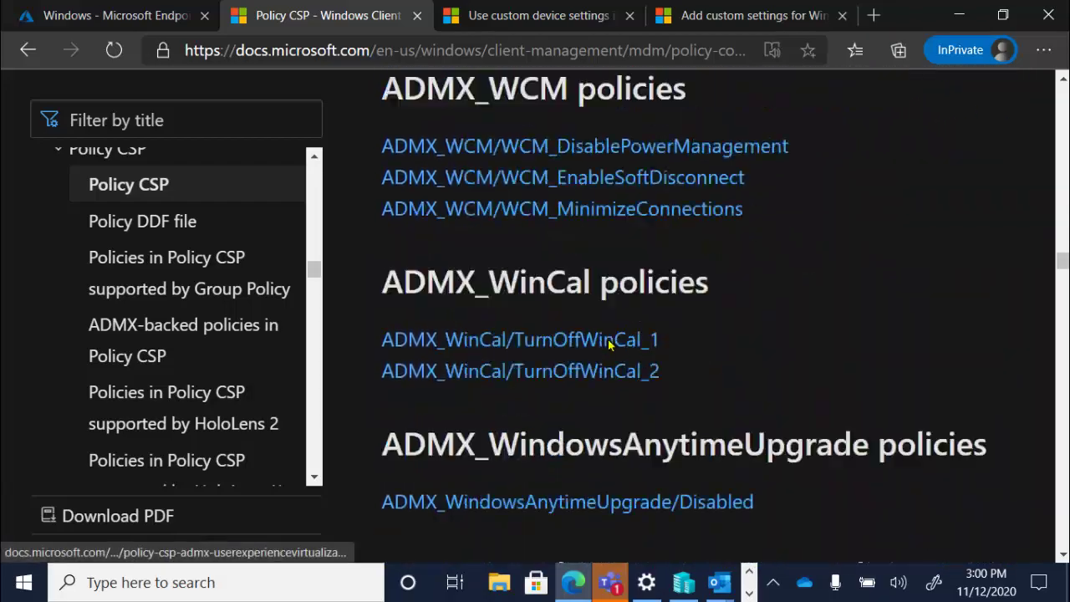
scroll(607, 338, "down", 15)
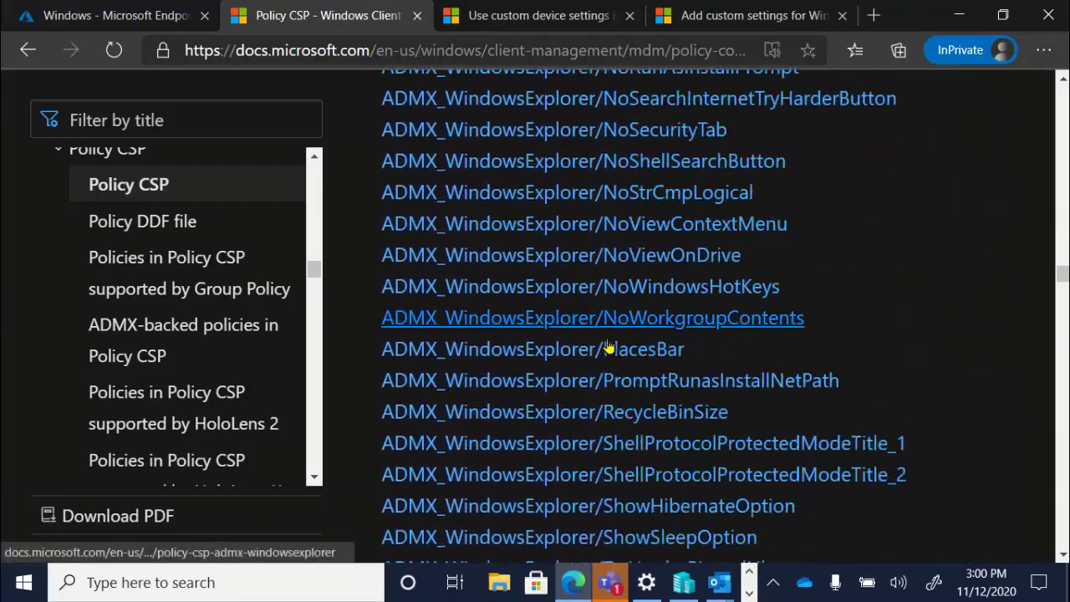
Step: Browse the ApplicationManagement, AppVirtualization, Audit and Authentication policy lists down to the Autoplay policies
scroll(609, 343, "down", 12)
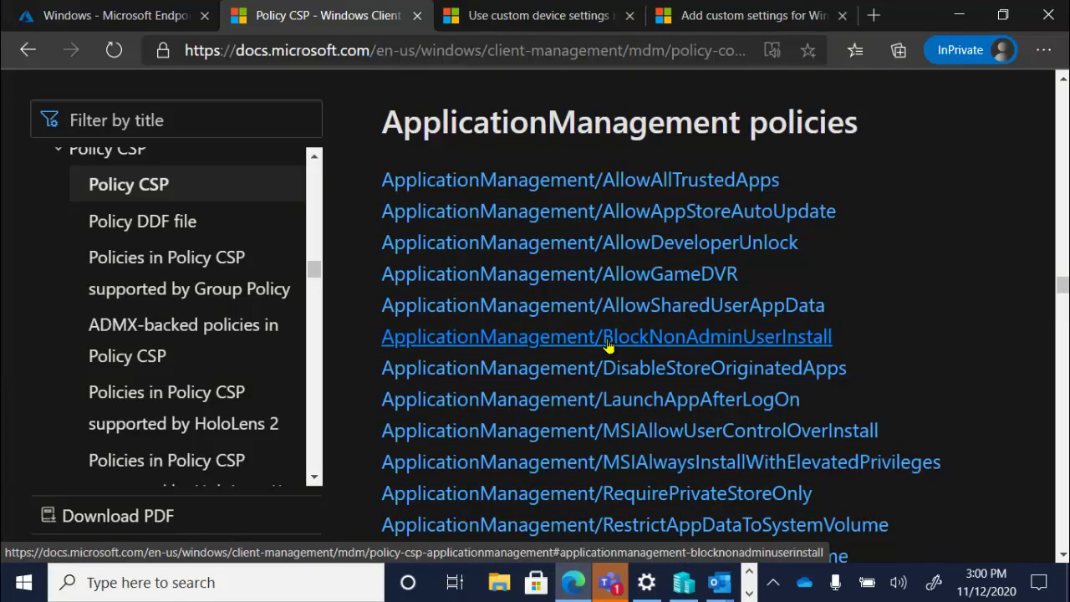
scroll(608, 347, "up", 5)
scroll(608, 347, "down", 13)
scroll(607, 348, "down", 2)
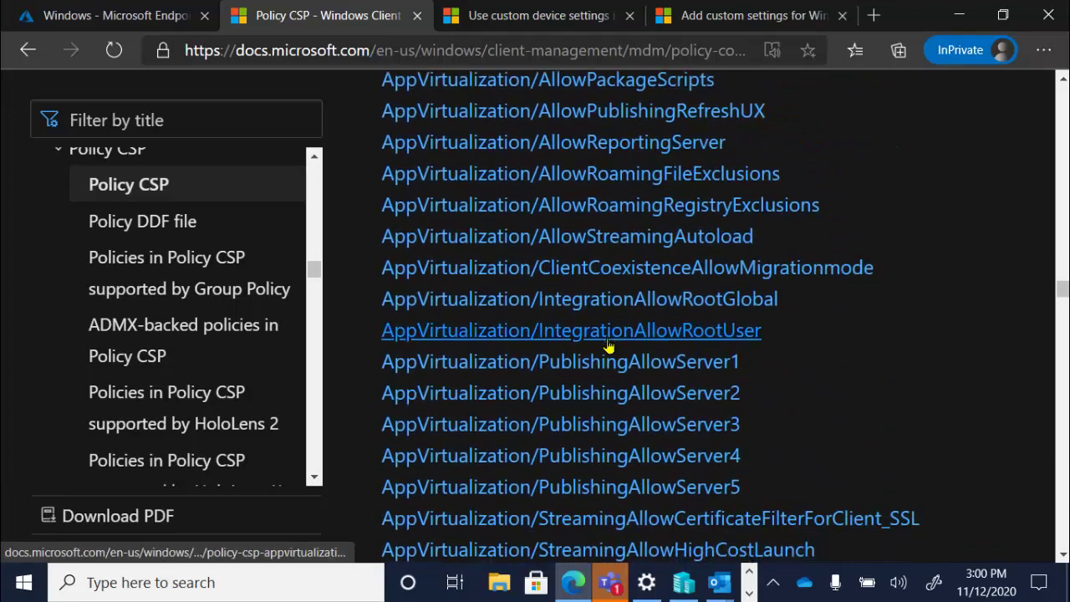
scroll(607, 343, "up", 4)
scroll(608, 338, "down", 15)
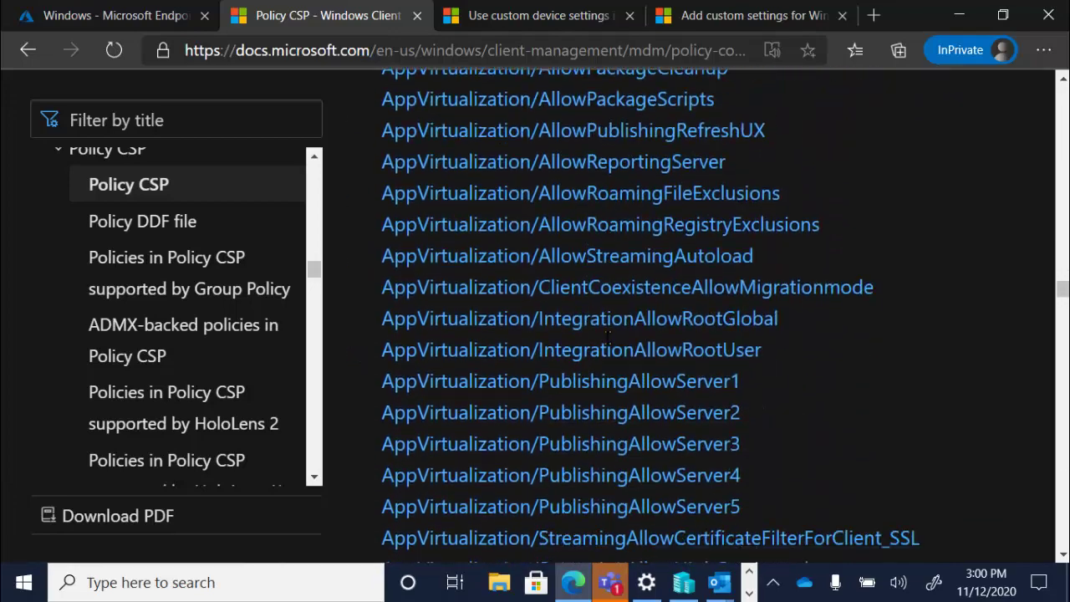
scroll(608, 347, "down", 5)
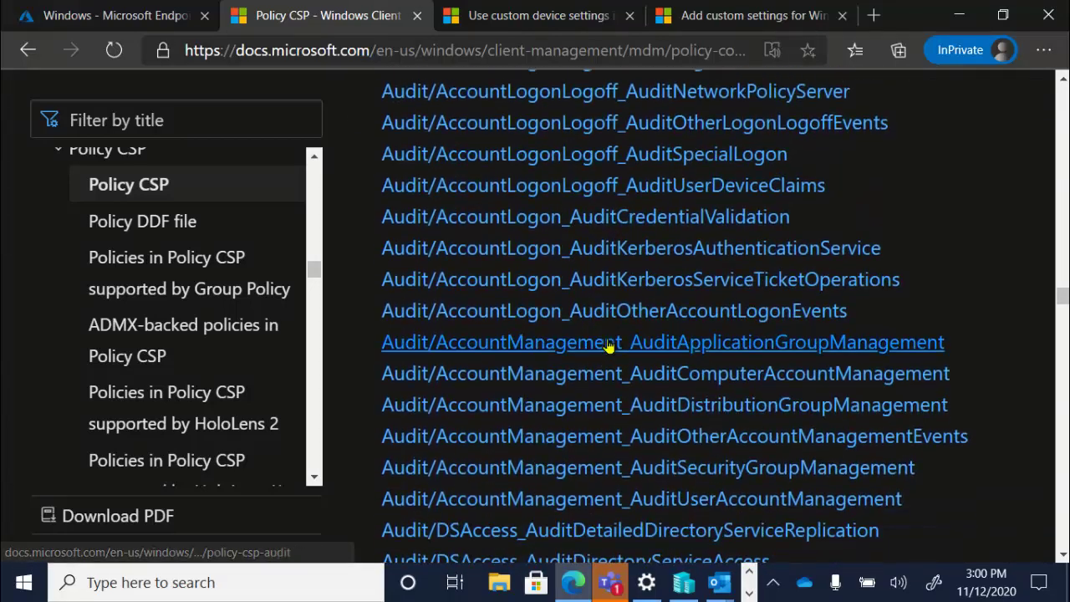
scroll(609, 347, "up", 5)
scroll(608, 347, "down", 9)
scroll(609, 346, "down", 15)
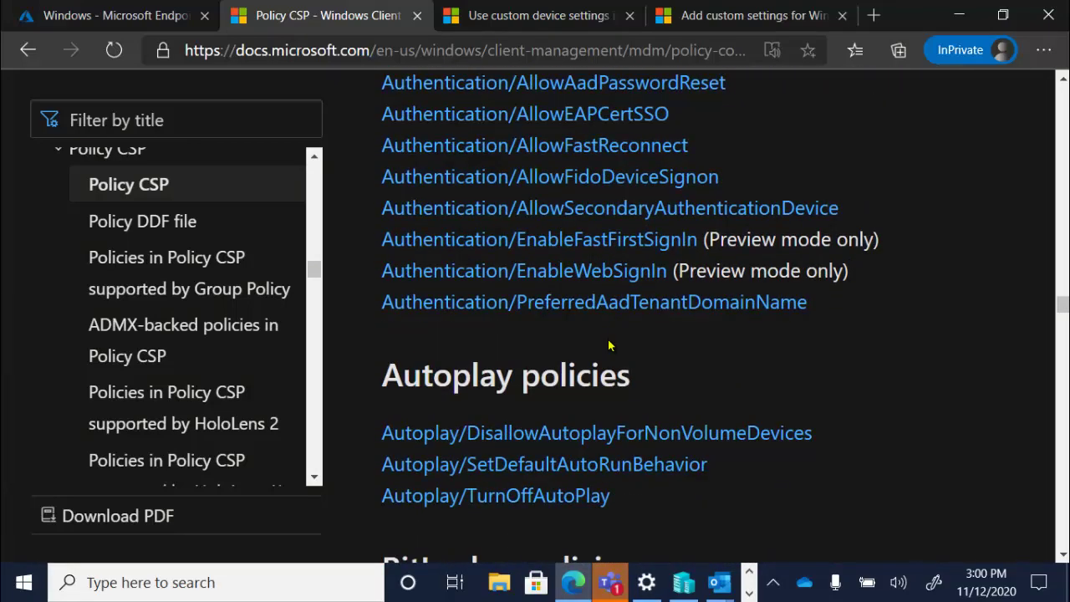
Step: Open the Autoplay/DisallowAutoplayForNonVolumeDevices policy and review its supported Windows editions, scope and description
left_click(575, 433)
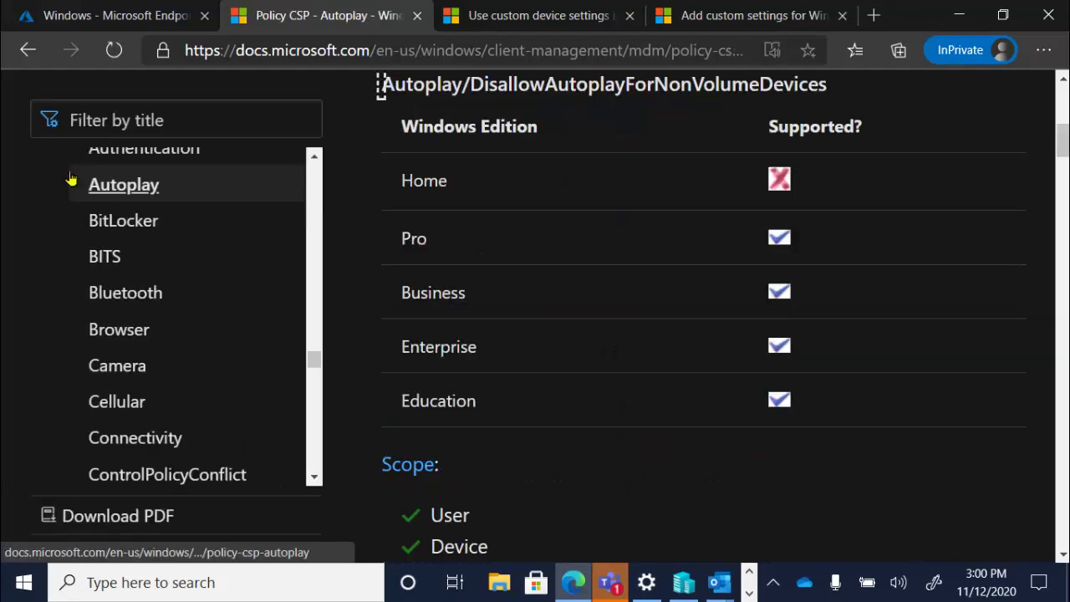
left_click(28, 49)
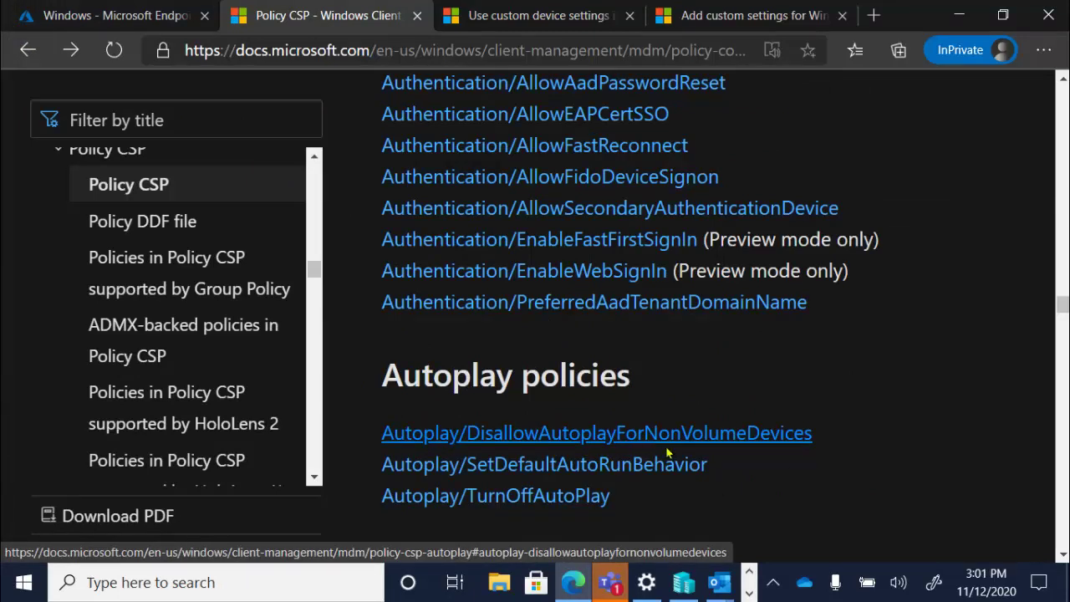
left_click(717, 436)
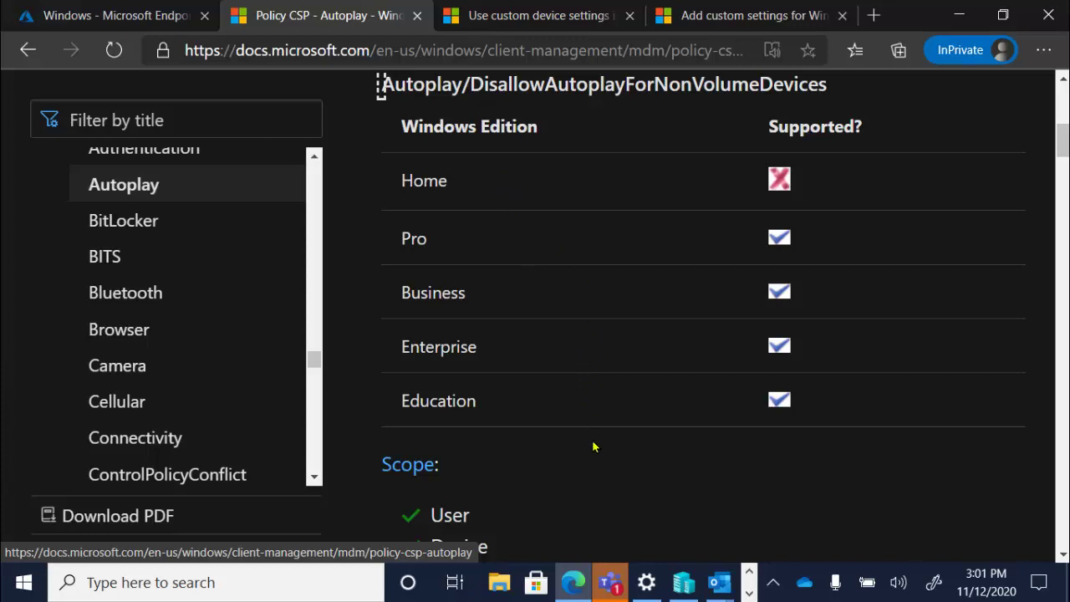
scroll(592, 459, "down", 3)
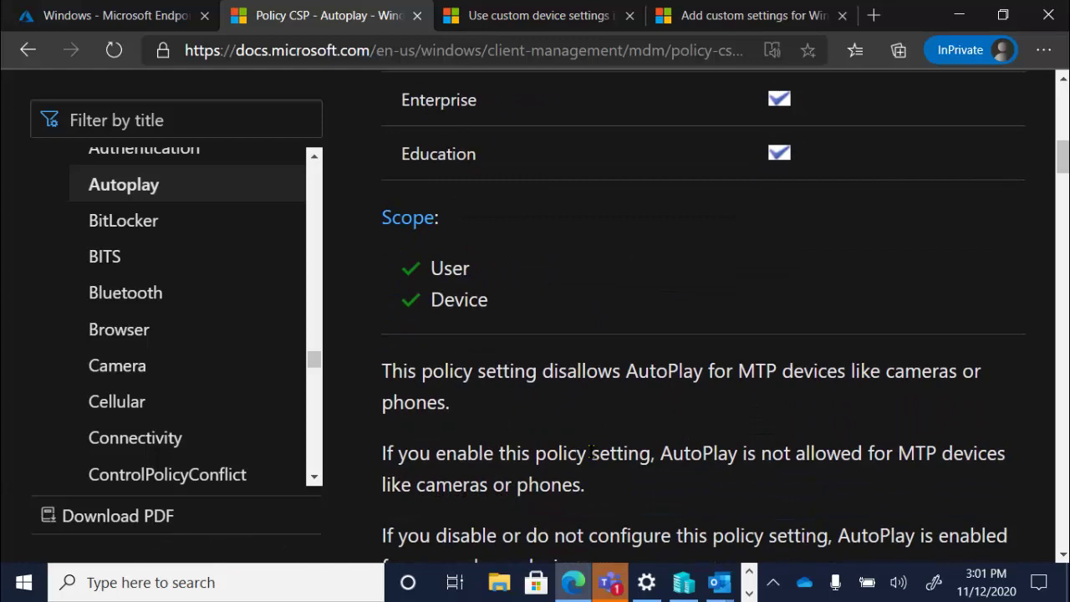
Step: Review the DisallowAutoplayForNonVolumeDevices description, its SyncML tip and the ADMX Info group policy details
scroll(591, 453, "down", 3)
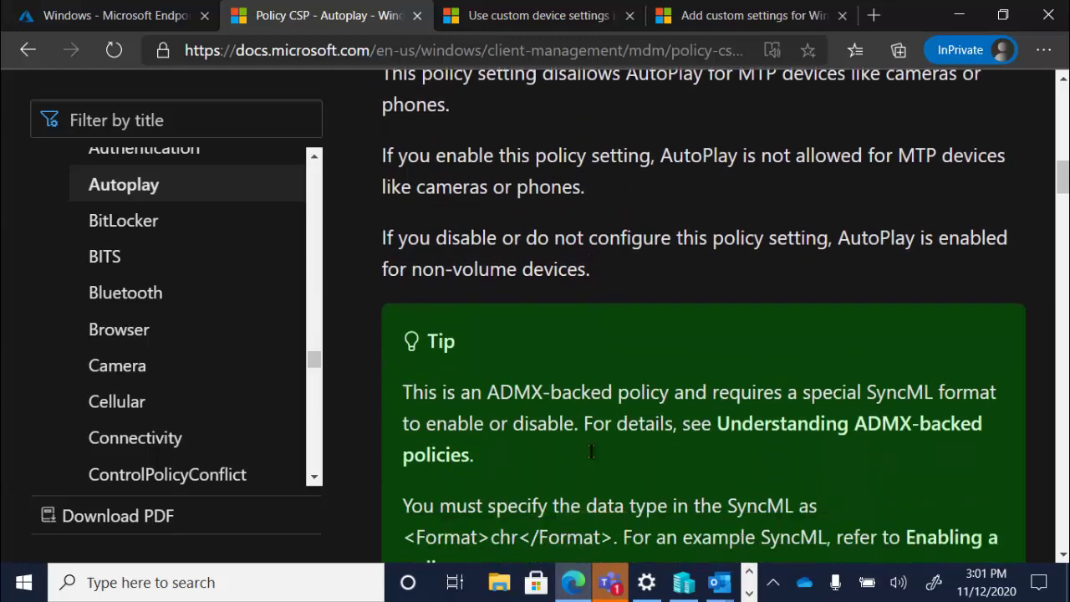
scroll(590, 452, "down", 5)
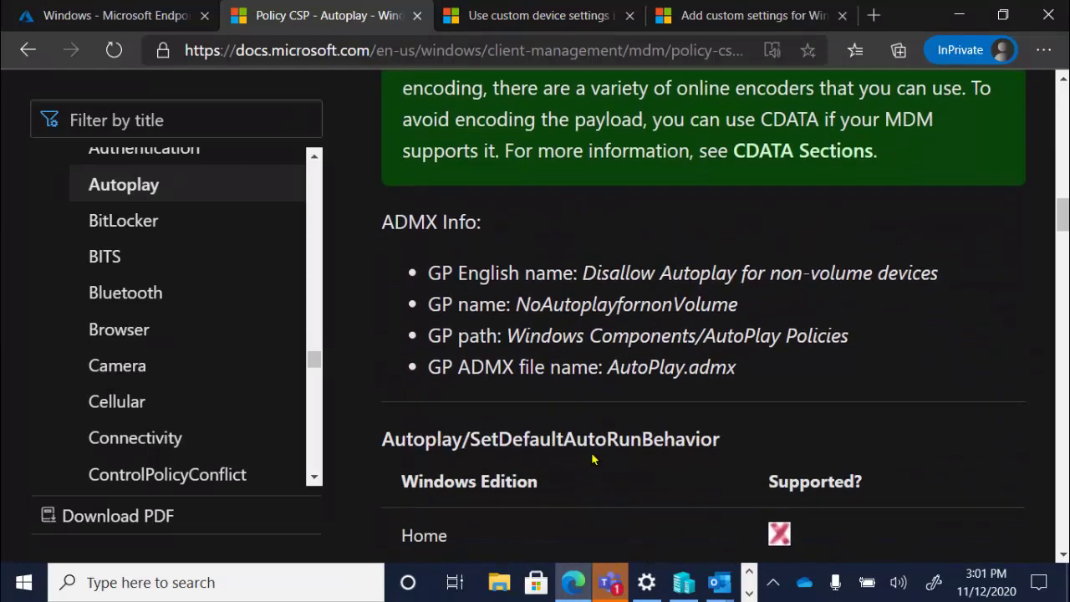
scroll(592, 459, "down", 1)
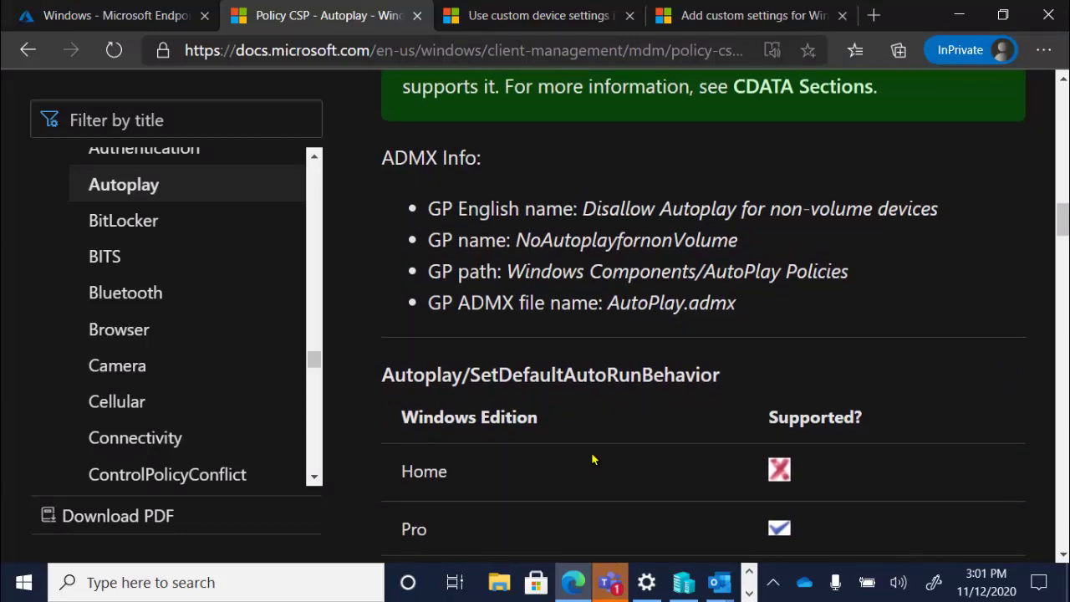
scroll(592, 458, "up", 6)
scroll(592, 459, "up", 3)
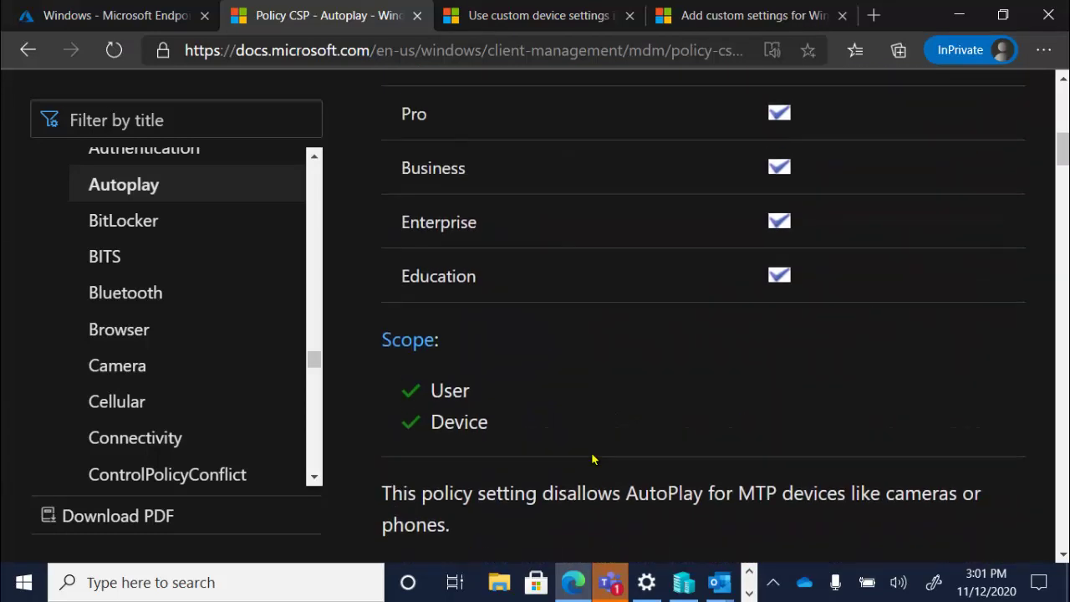
scroll(591, 458, "up", 3)
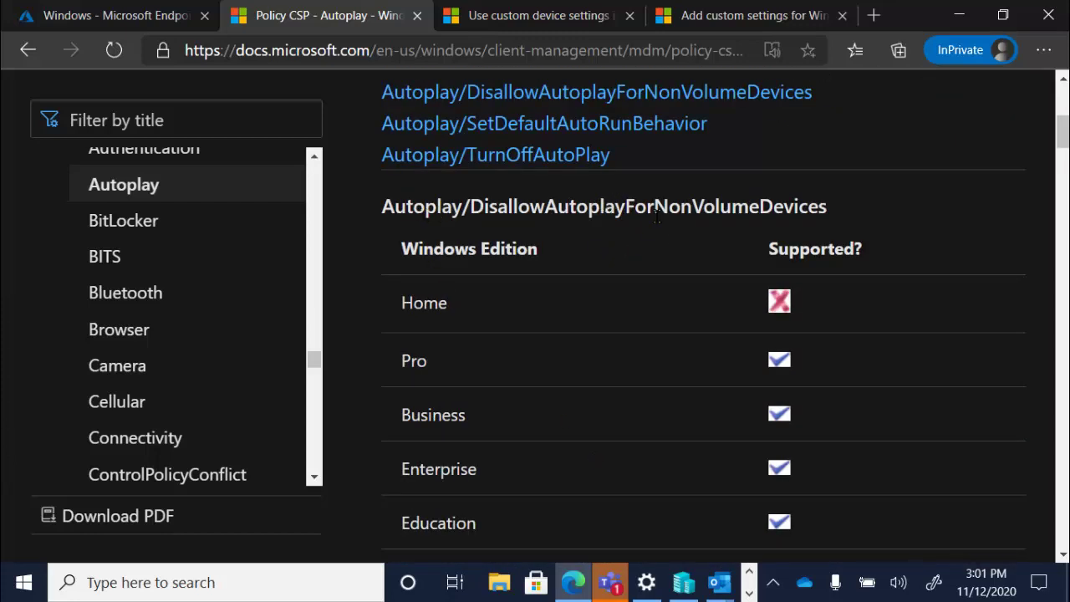
Step: Skim the Autoplay/SetDefaultAutoRunBehavior policy, including its supported editions, scope and tip, down to Autoplay/TurnOffAutoPlay
scroll(708, 210, "down", 10)
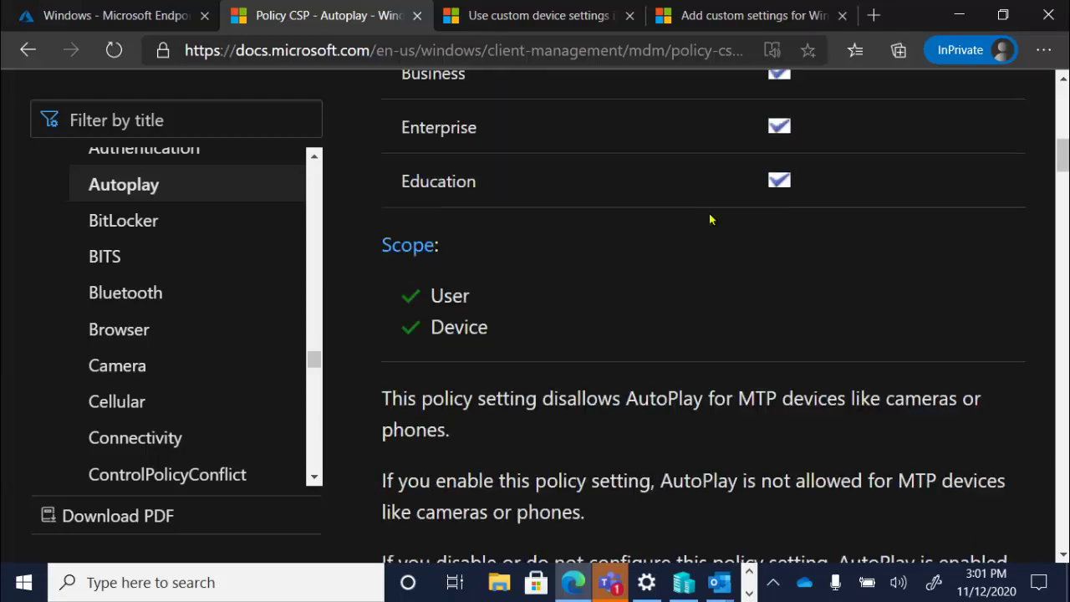
scroll(709, 210, "down", 6)
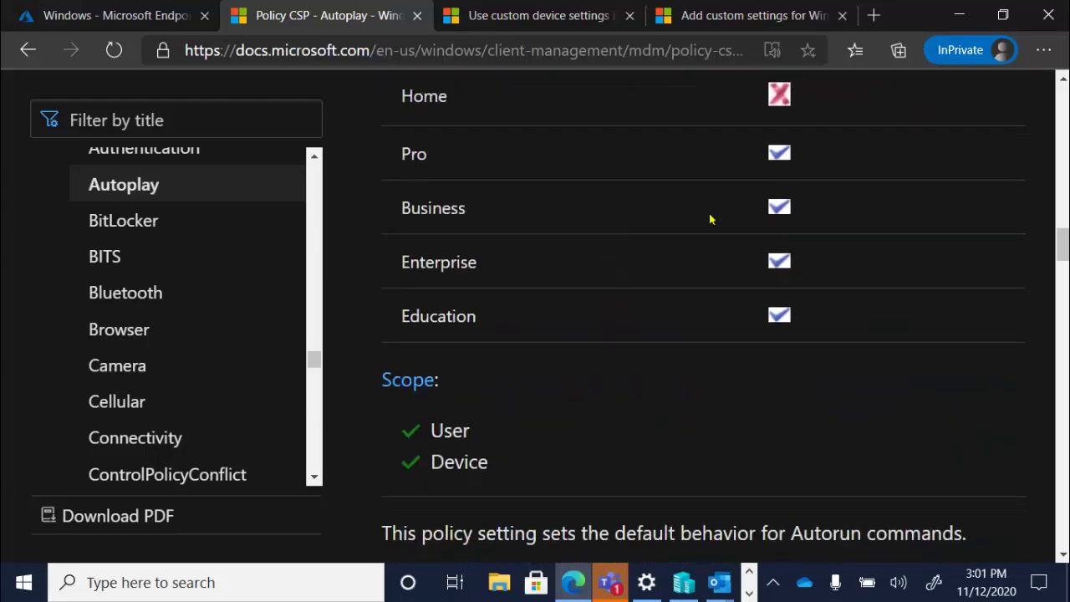
scroll(709, 211, "down", 6)
scroll(709, 211, "down", 8)
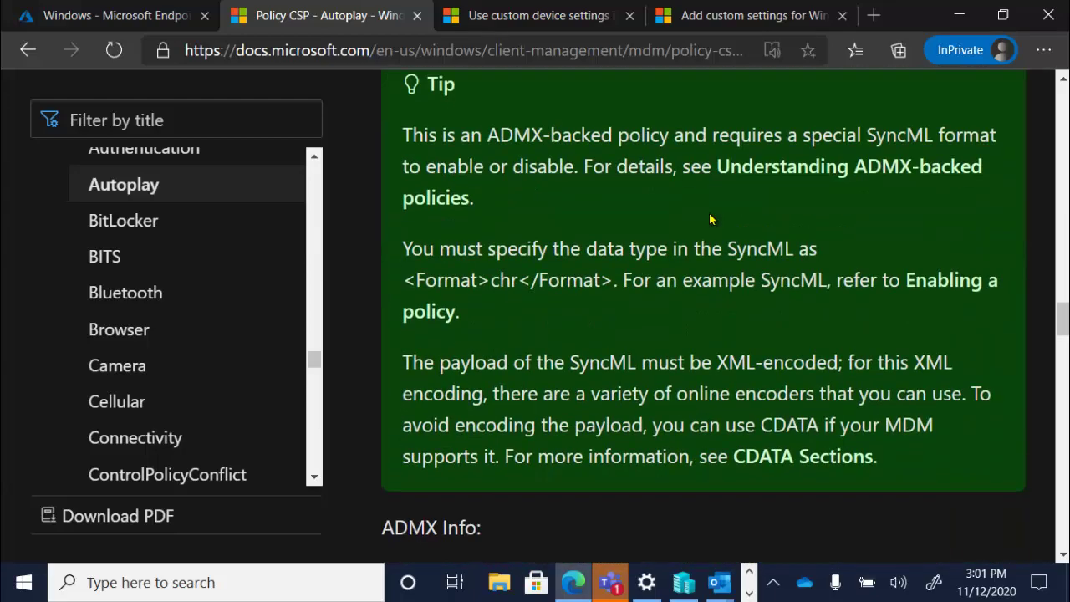
scroll(709, 210, "down", 5)
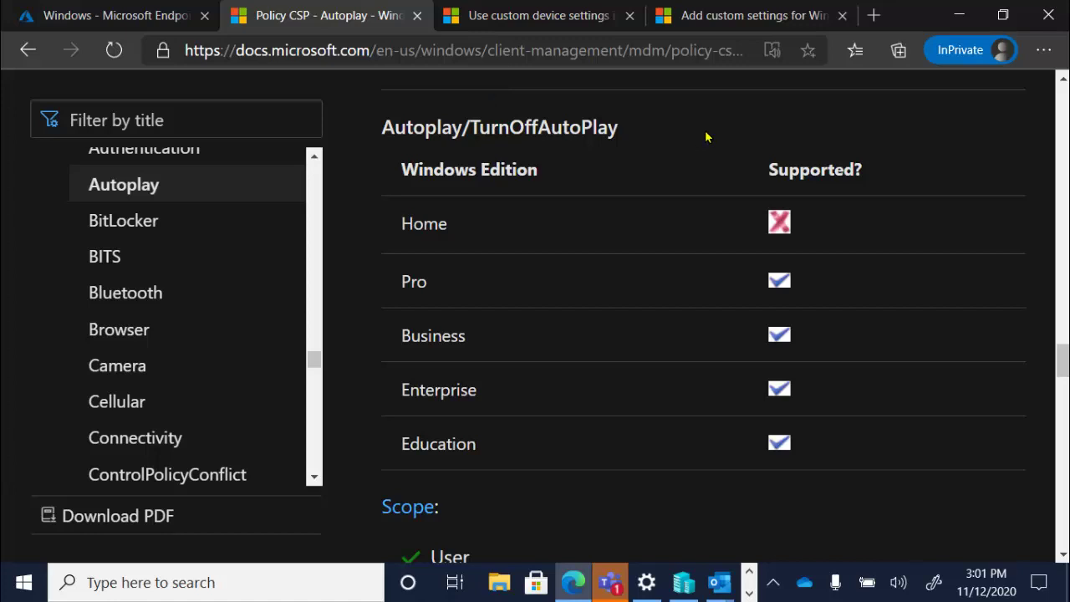
Step: Examine the Autoplay/TurnOffAutoPlay policy's supported editions, description, SyncML tip, ADMX Info and version footnotes
scroll(705, 137, "up", 2)
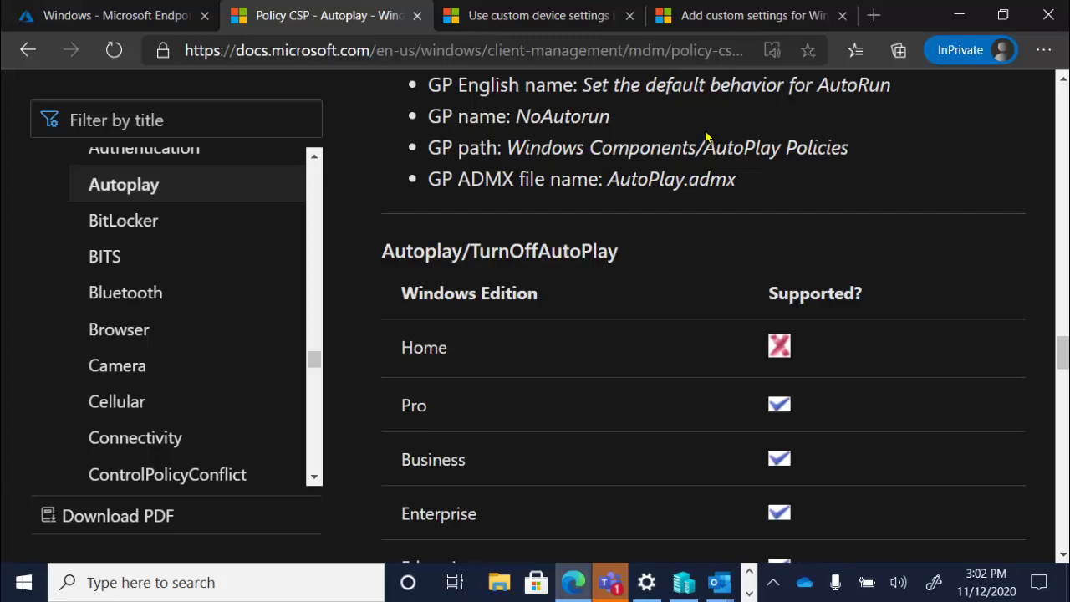
scroll(705, 136, "down", 5)
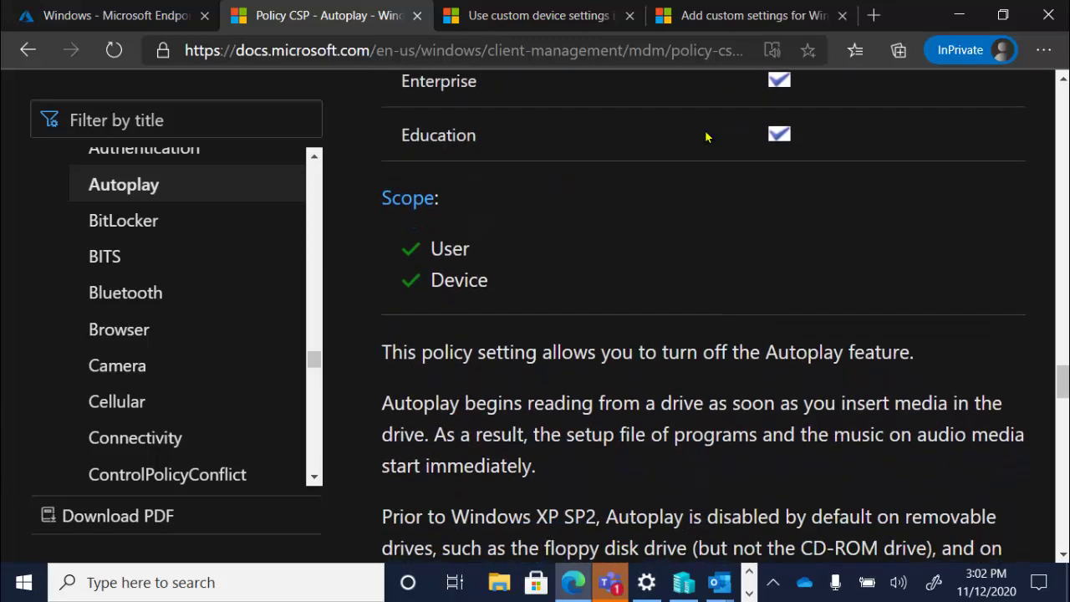
scroll(705, 136, "down", 15)
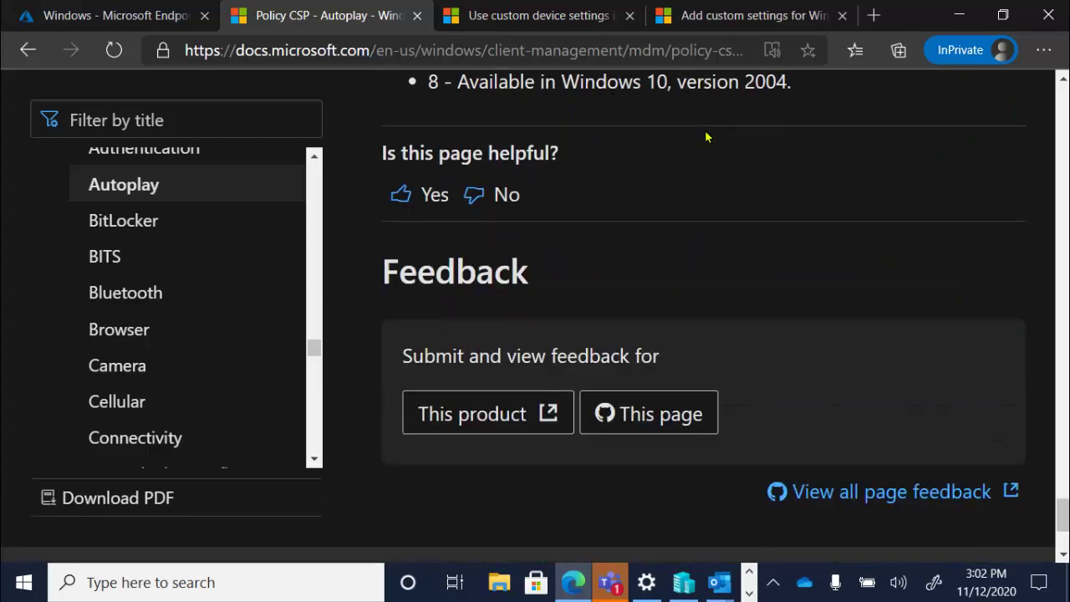
scroll(705, 136, "up", 1)
scroll(704, 129, "up", 3)
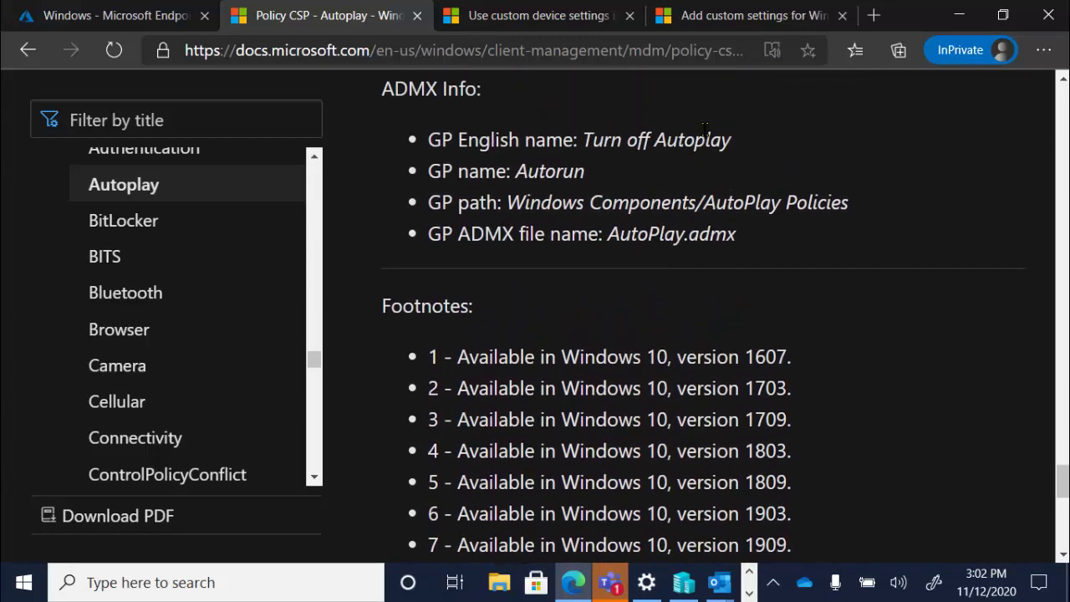
scroll(705, 130, "up", 5)
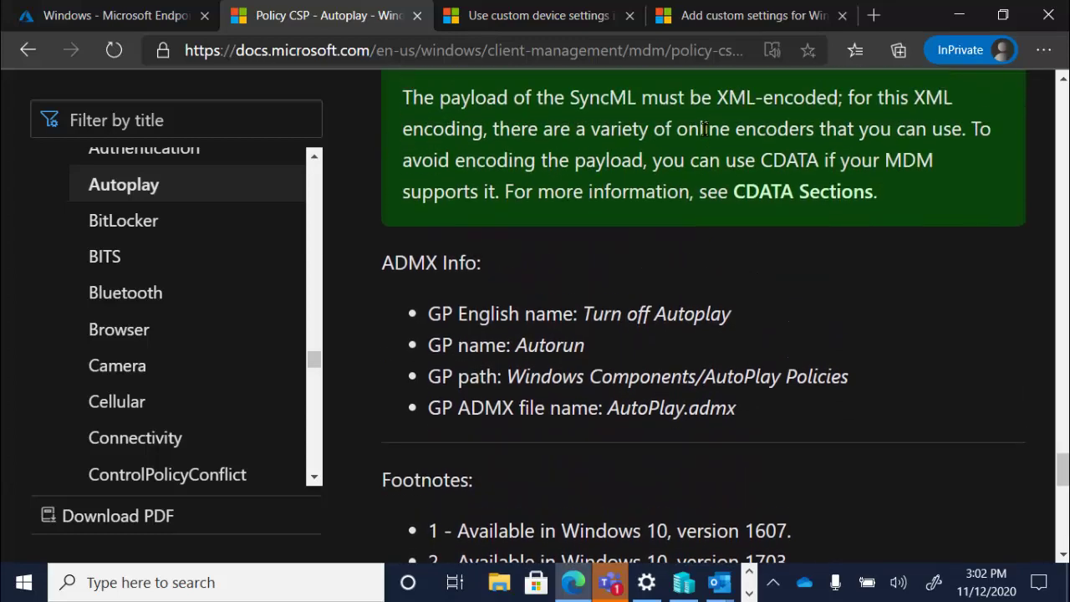
scroll(705, 133, "up", 8)
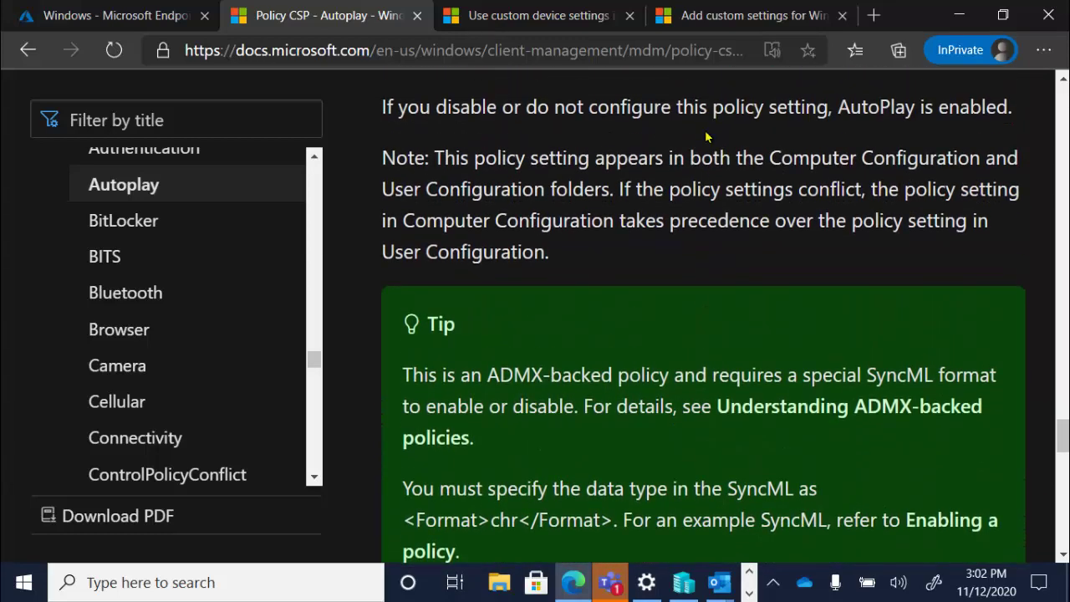
scroll(704, 130, "up", 6)
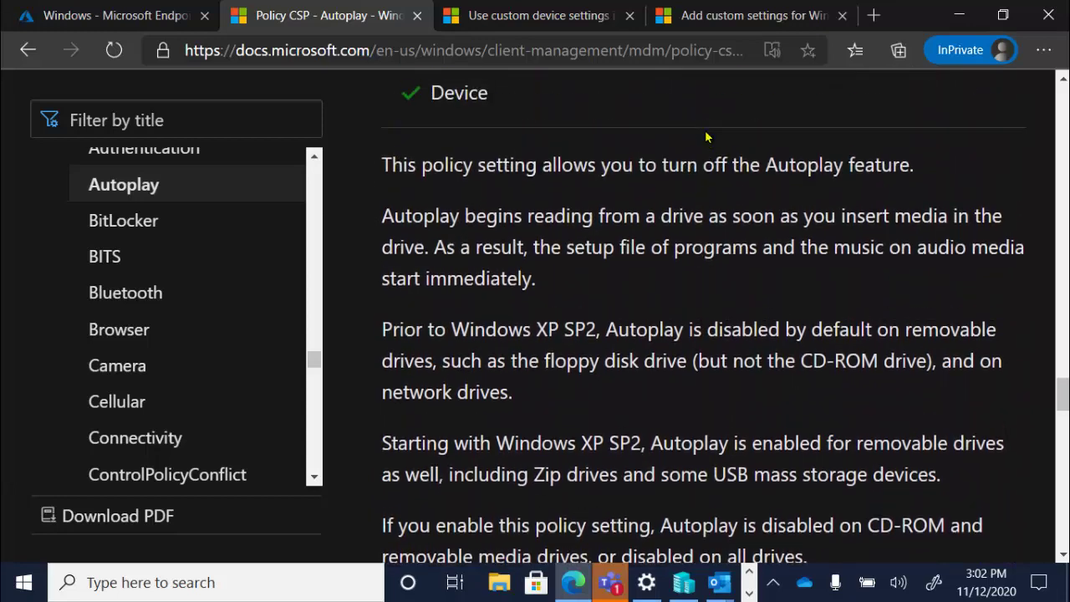
scroll(706, 137, "up", 3)
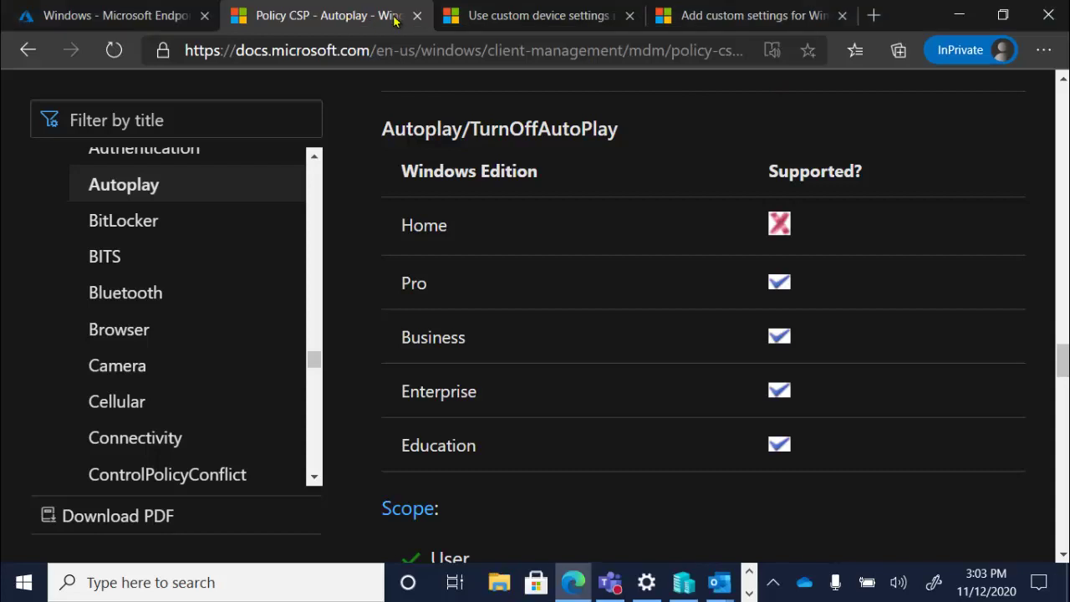
Step: Close the two custom settings articles and the Policy CSP - Autoplay page, returning to the Windows configuration profiles
left_click(485, 16)
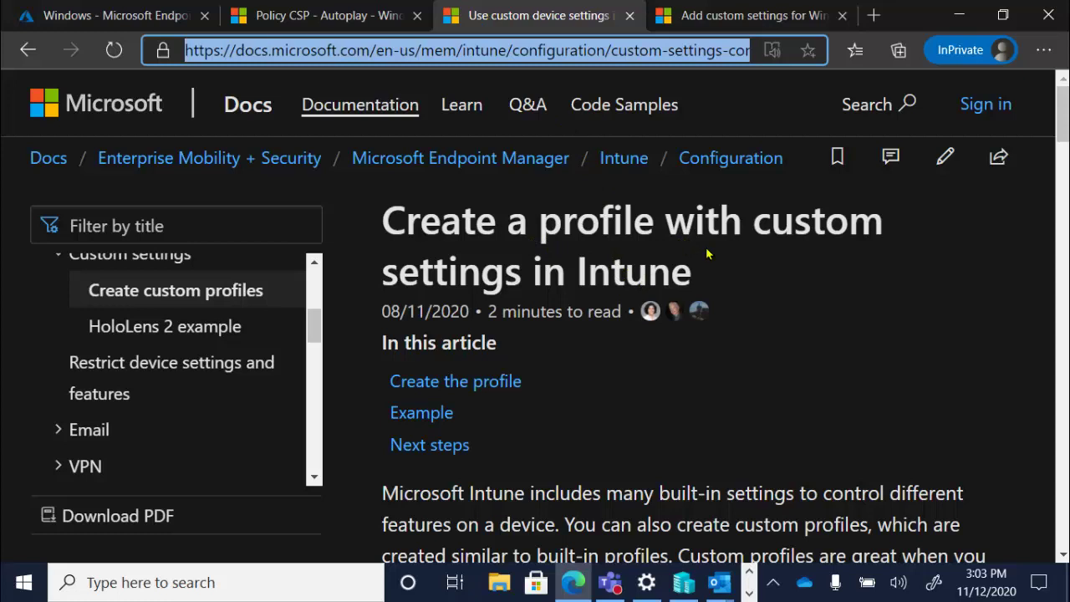
left_click(735, 15)
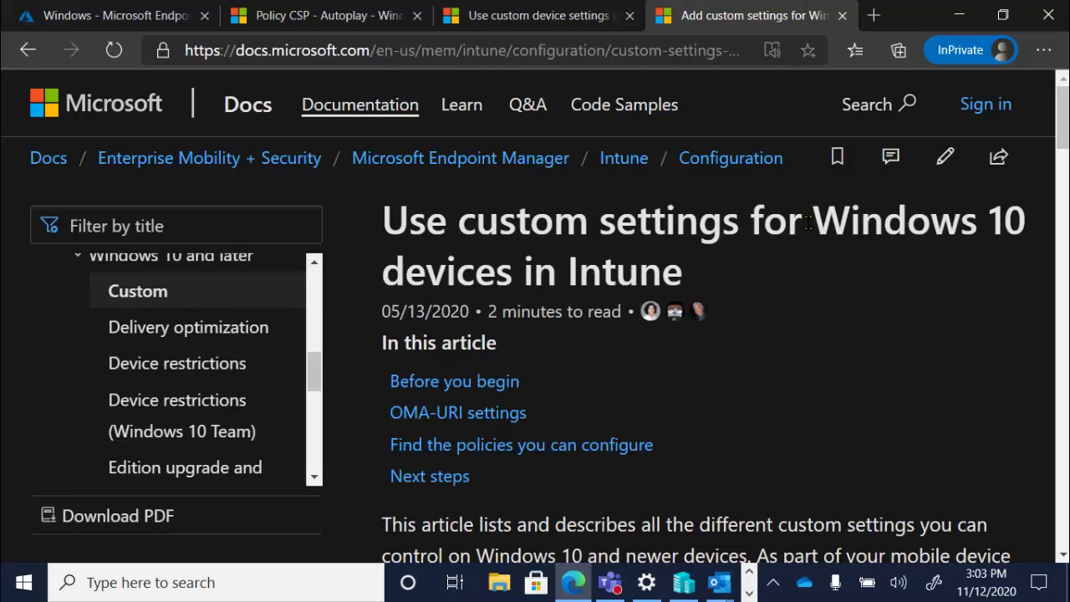
left_click(841, 16)
left_click(697, 15)
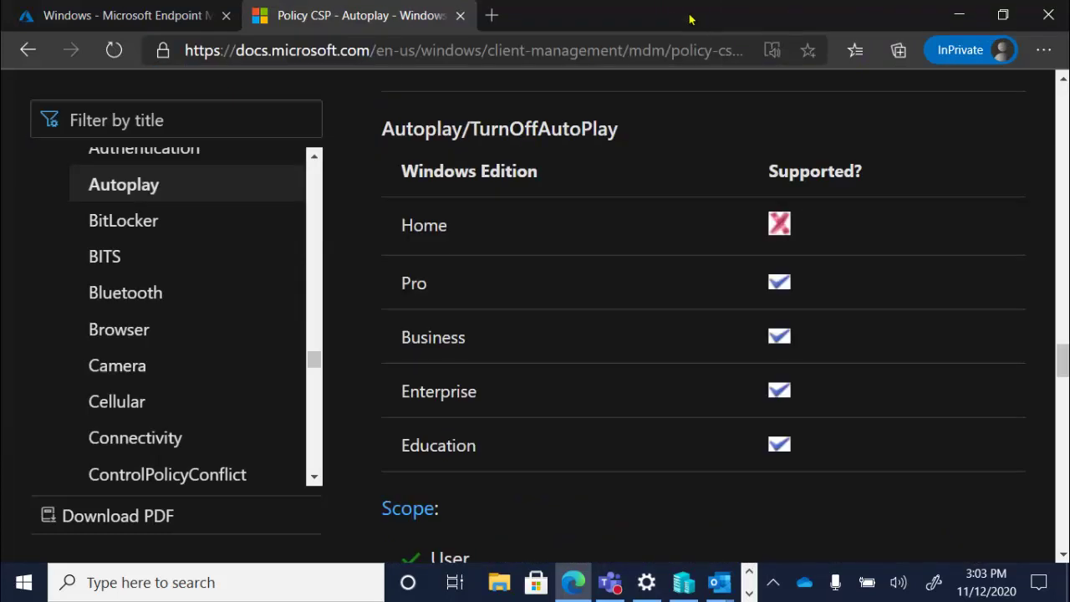
left_click(460, 15)
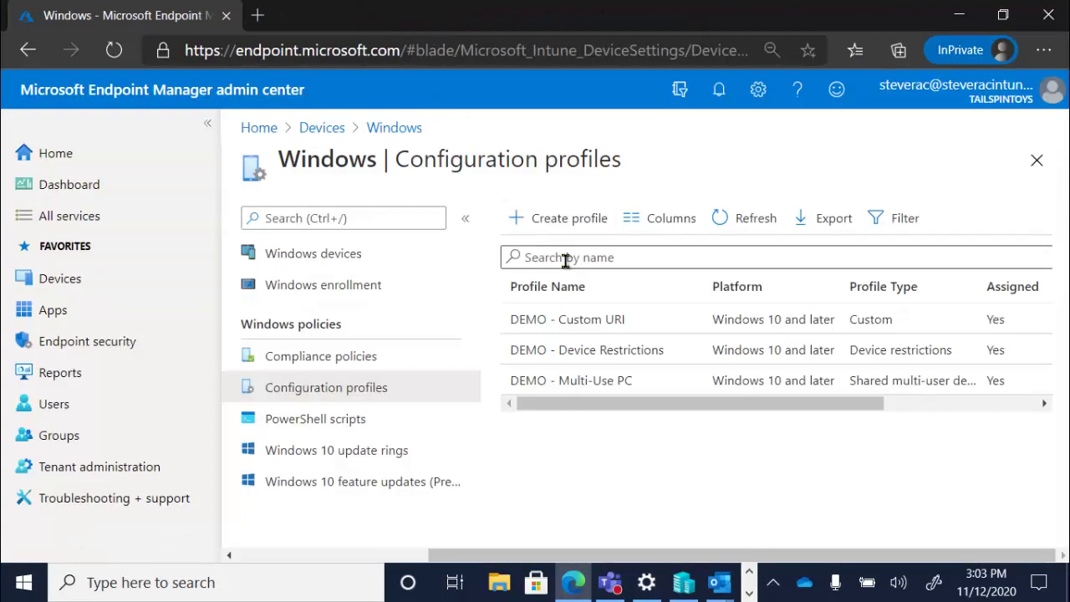
Step: Open the properties of the DEMO - Custom URI profile and find its OMA-URI configuration settings
left_click(590, 321)
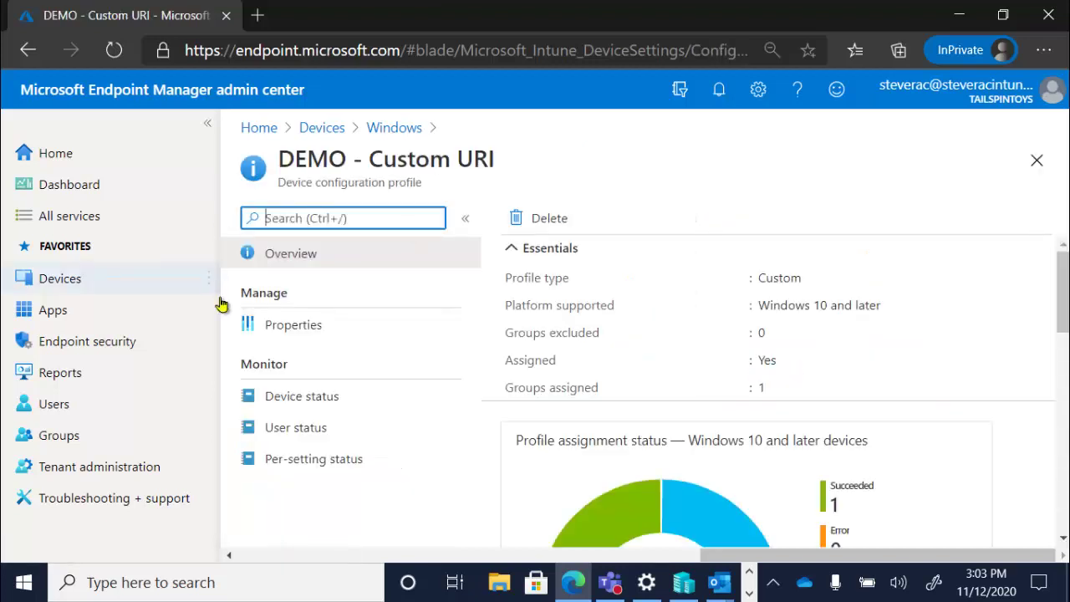
left_click(296, 328)
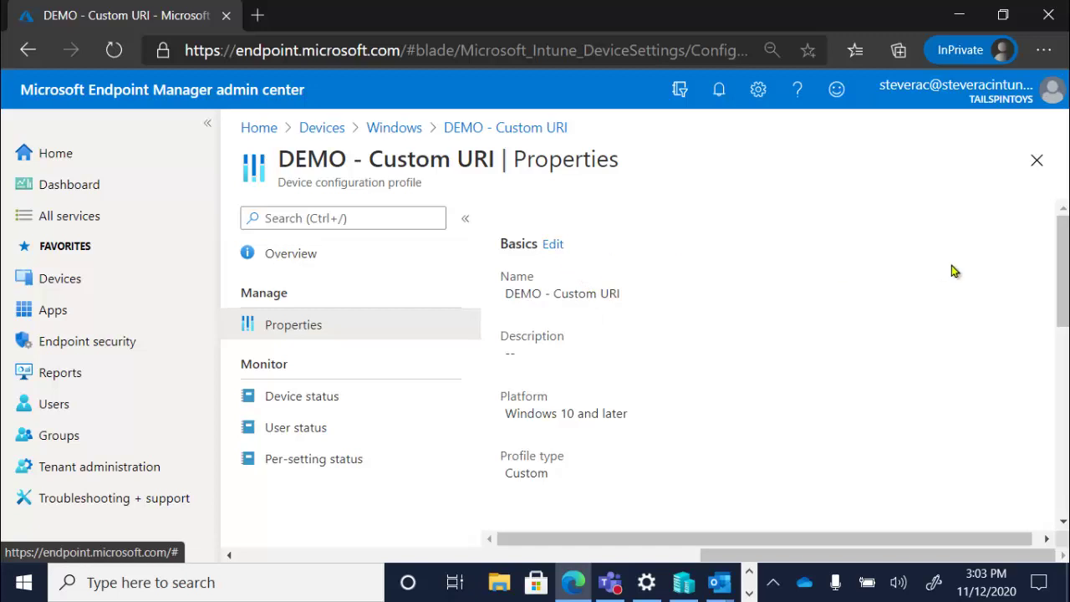
scroll(1067, 272, "down", 2)
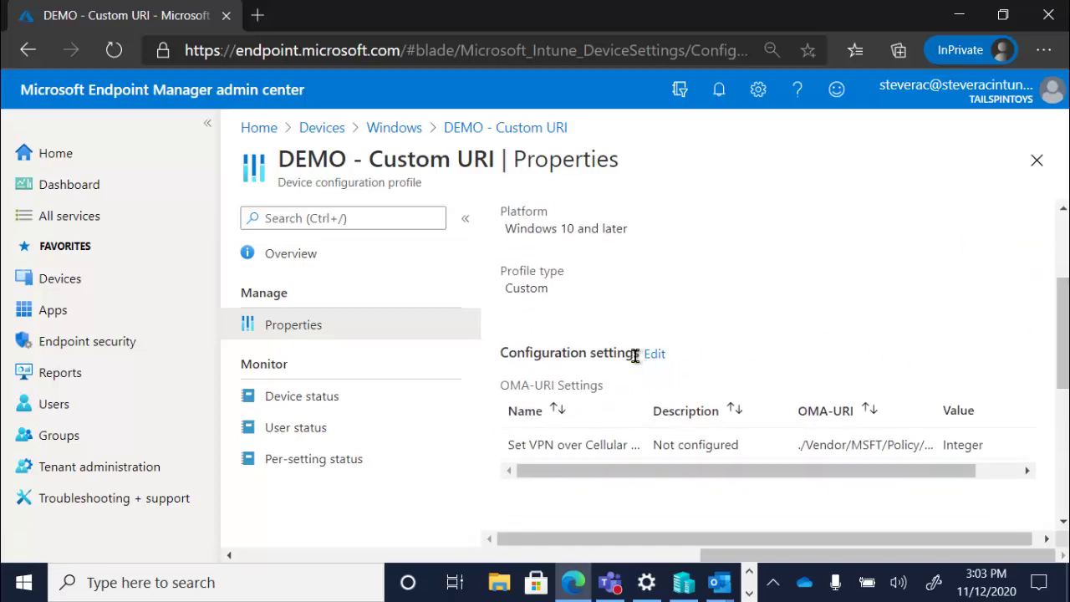
Step: Edit the profile's configuration settings and open the Set VPN over Cellular Config row for editing
left_click(654, 353)
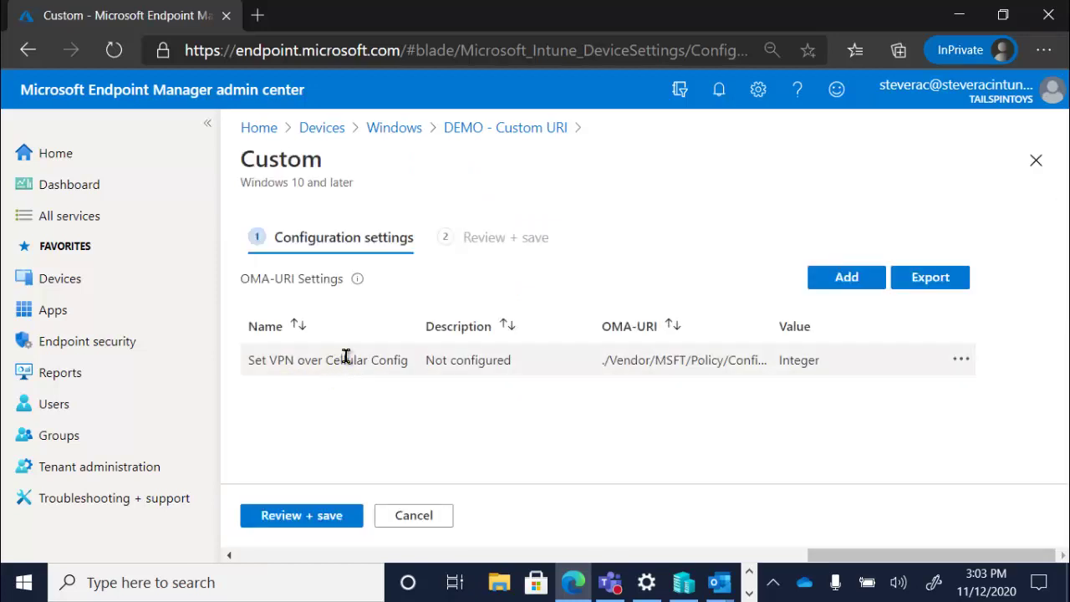
left_click(957, 361)
left_click(840, 377)
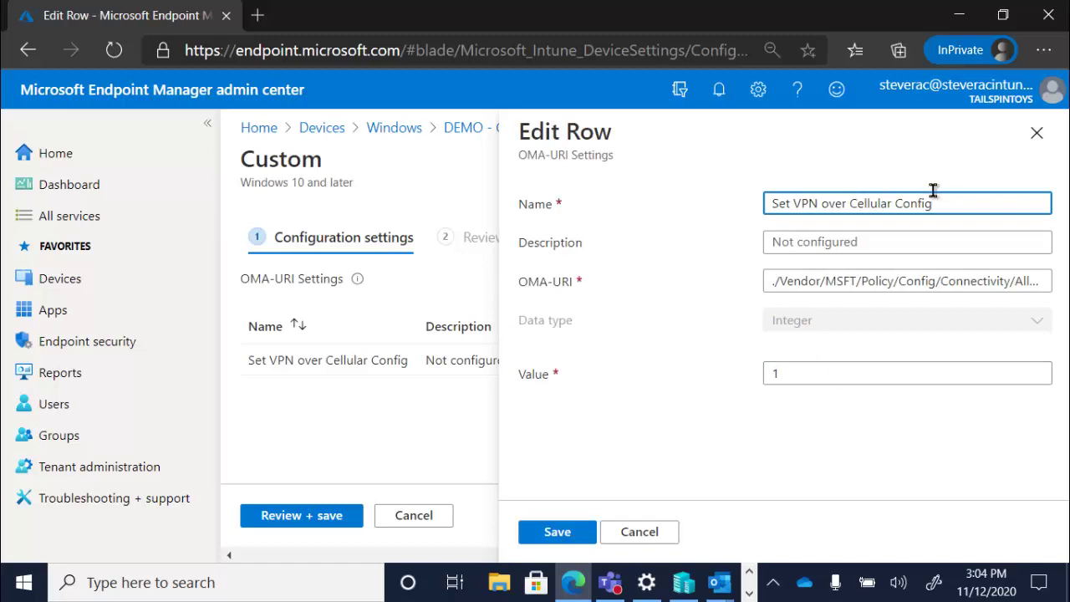
left_click(937, 241)
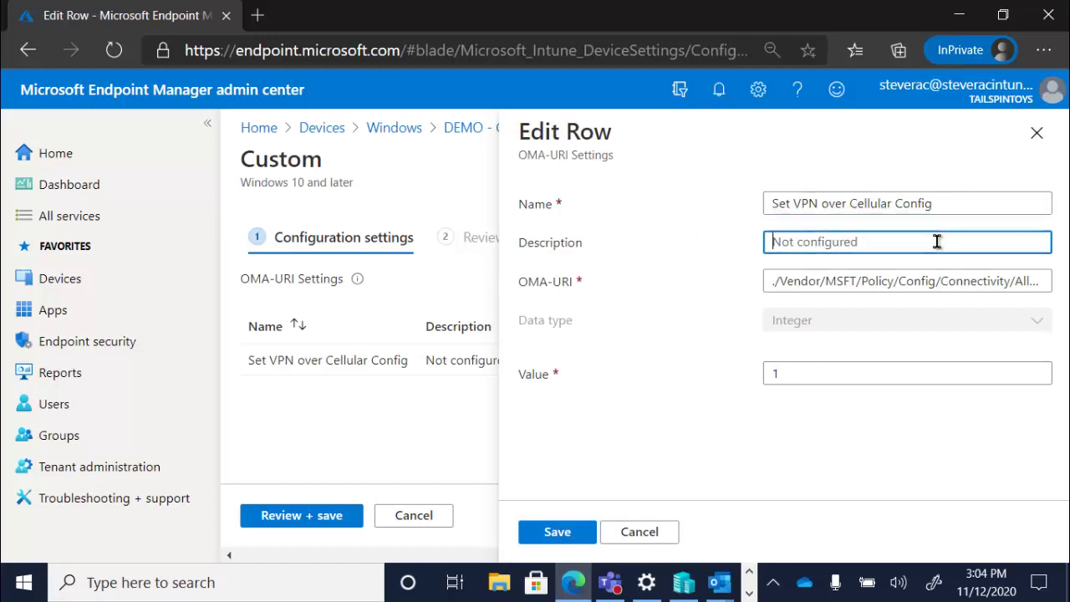
left_click(641, 260)
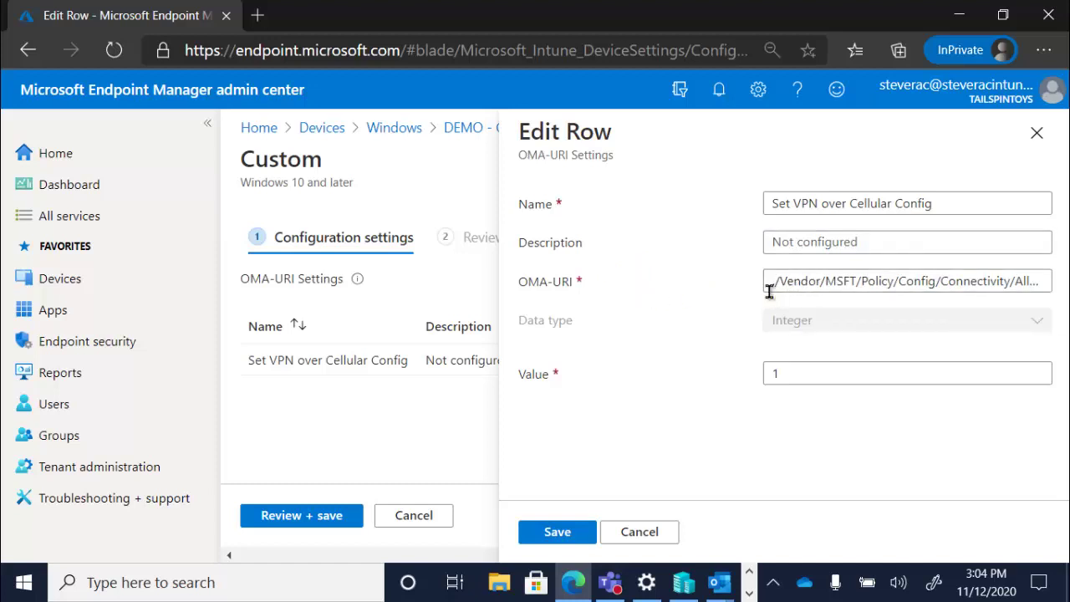
Step: Highlight the Vendor/MSFT/Policy/Config/ portion of the row's OMA-URI to point out the Policy CSP path
left_click(905, 280)
key("Right")
key("Right")
key("Right")
key("Right")
key("Right")
key("Right")
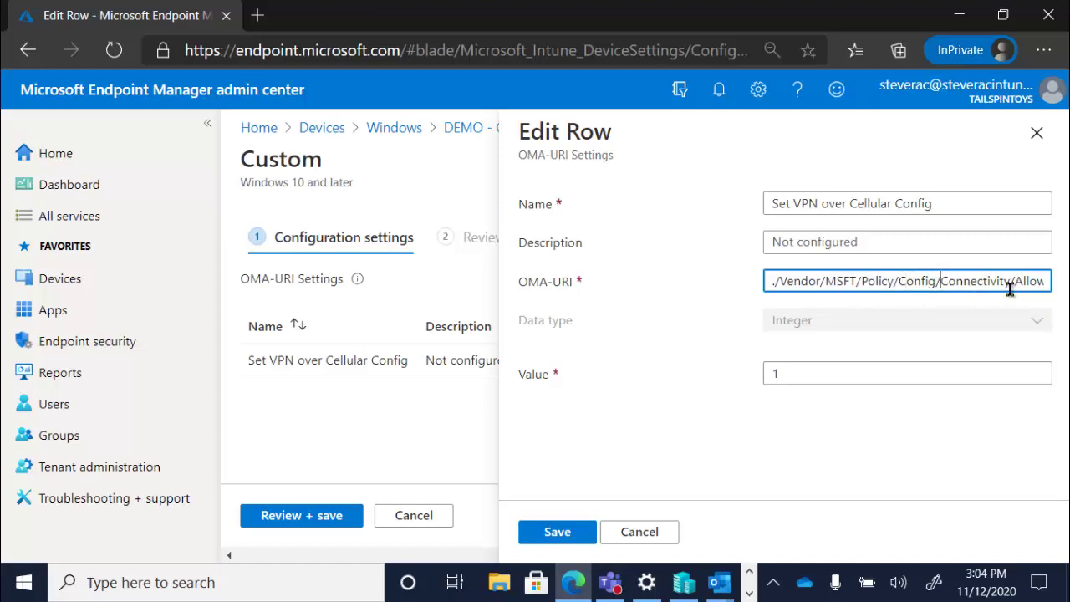
key("shift+Left")
key("shift+Left")
key("shift+Left")
key("shift+Left")
key("shift+Left")
key("shift+Left")
key("shift+Left")
key("shift+Left")
key("shift+Left")
key("shift+Left")
key("shift+Left")
key("shift+Left")
key("shift+Left")
key("shift+Left")
key("shift+Left")
key("shift+Left")
key("shift+Left")
key("shift+Left")
key("shift+Left")
key("shift+Left")
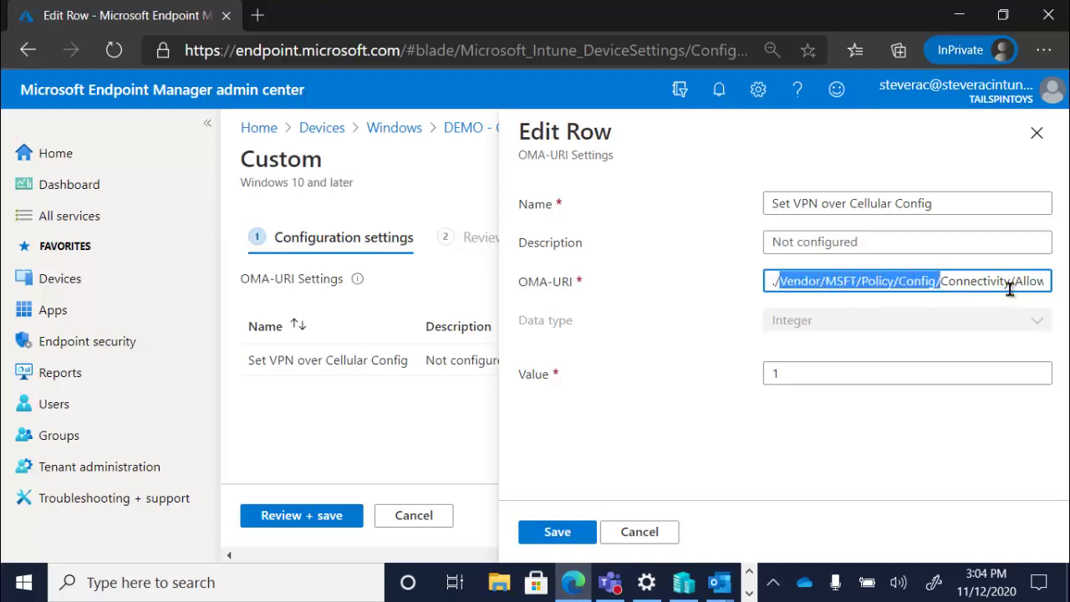
key("shift+Left")
key("Right")
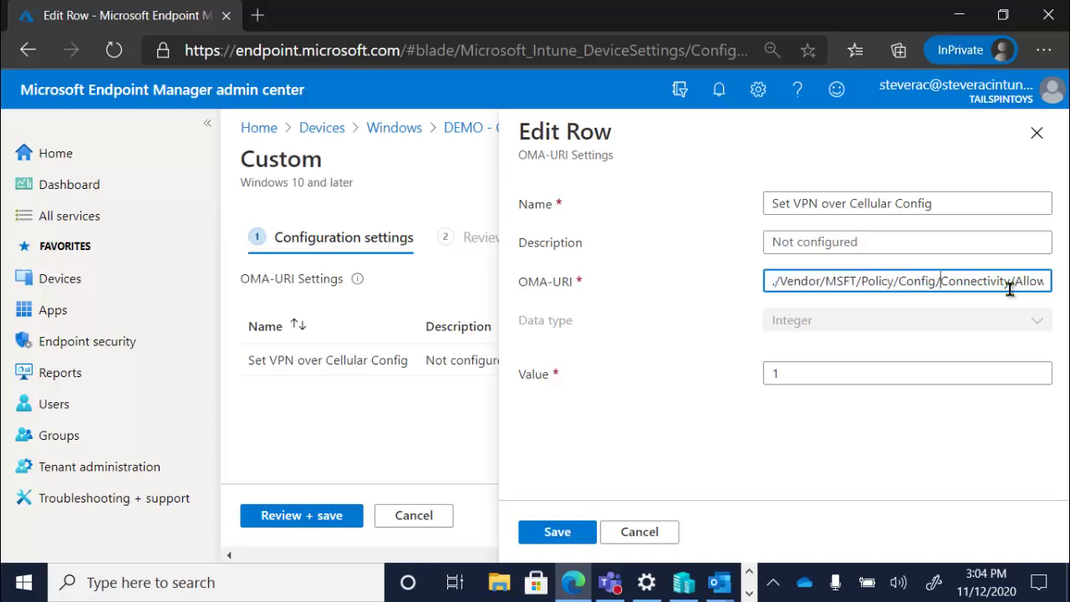
Step: Highlight the Connectivity/AllowVPNOverCellular portion of the OMA-URI to point out the policy area and name, and clear the highlight
key("shift+Right")
key("shift+Right")
key("shift+Right")
key("shift+Right")
key("shift+Right")
key("shift+Right")
key("shift+Right")
key("shift+Right")
key("shift+Right")
key("shift+Right")
key("shift+Right")
key("shift+Right")
key("shift+Right")
key("shift+Right")
key("shift+Right")
key("shift+Right")
key("shift+Right")
key("shift+Right")
key("shift+Right")
key("shift+Right")
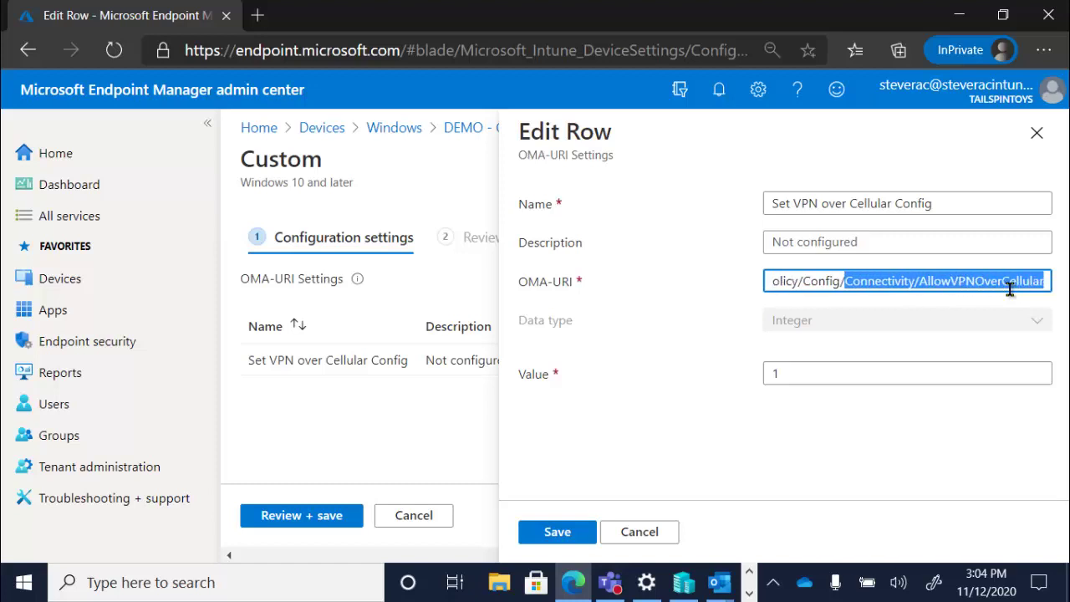
left_click(993, 266)
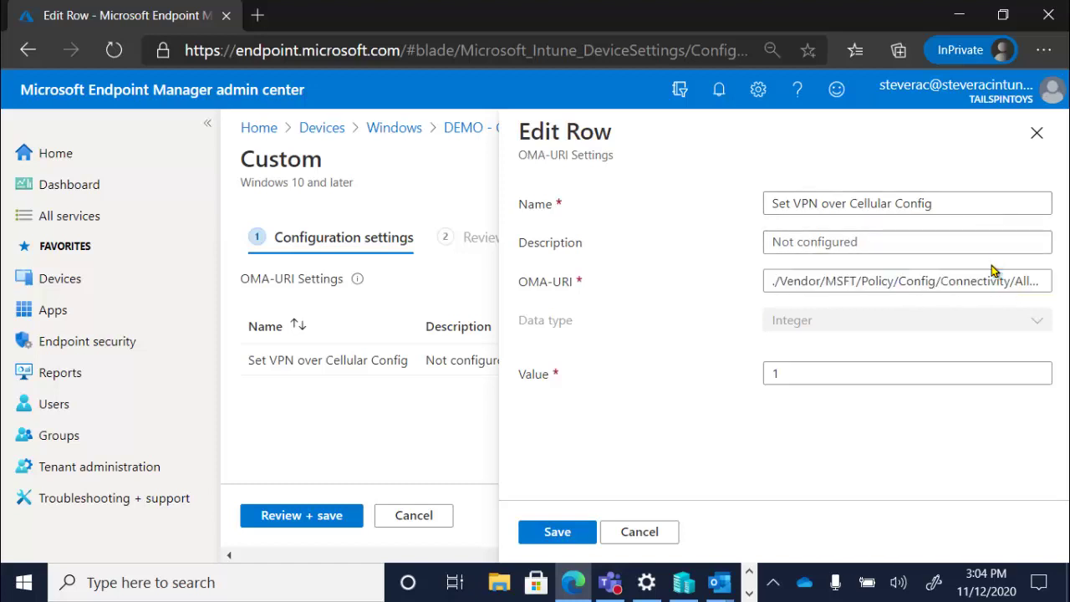
Step: Read the OMA-URI through to its end to see the full policy path, and close the row without changes
left_click(969, 284)
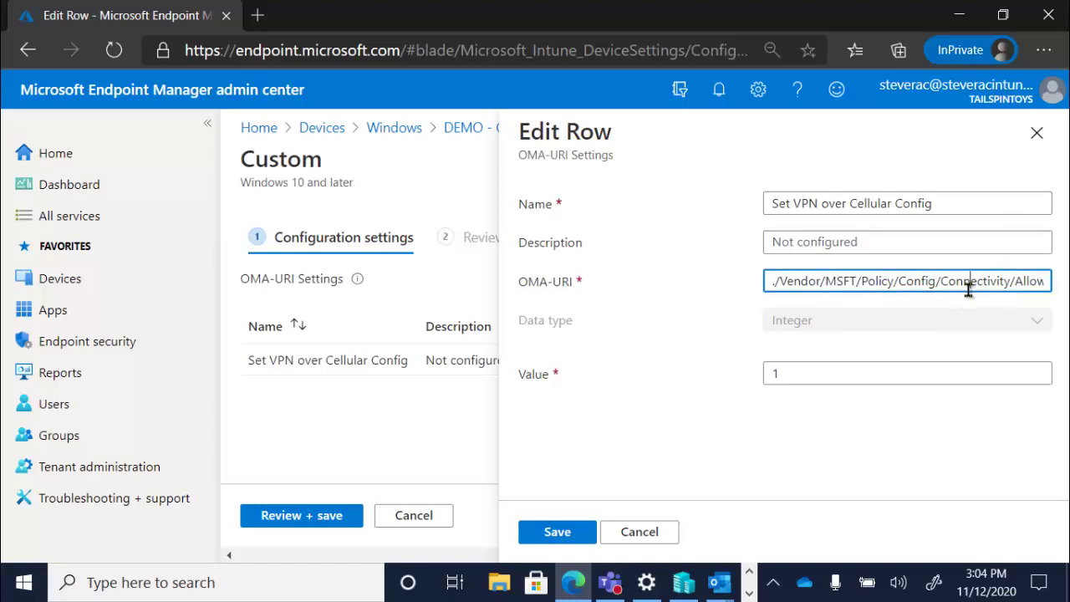
key("Right")
key("Right")
key("Right")
key("Right")
key("Right")
key("Right")
key("Right")
key("Right")
key("Right")
key("Right")
key("Right")
key("Right")
key("Right")
key("Right")
key("Right")
key("Right")
key("Right")
key("Right")
key("Right")
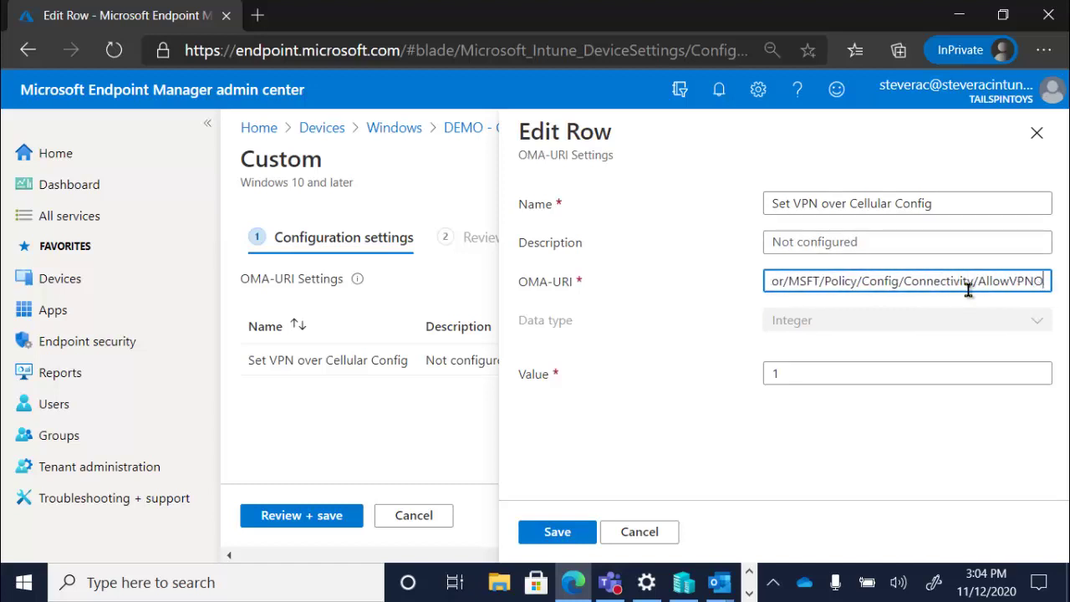
key("Right")
key("Right")
key("Right")
key("Right")
key("Right")
key("Right")
key("Right")
key("Right")
key("Right")
key("Right")
key("Right")
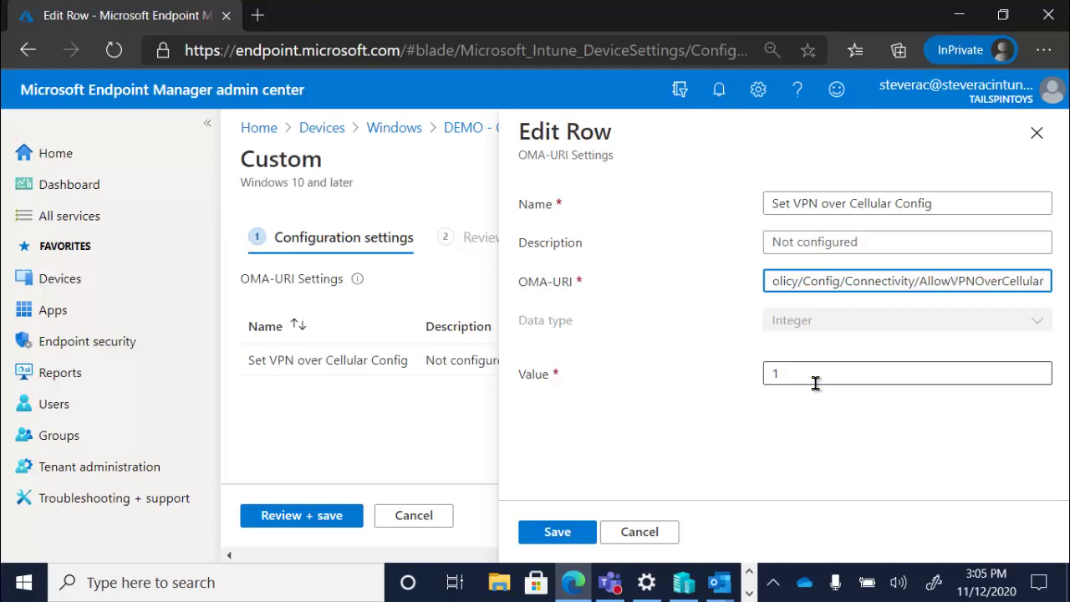
left_click(1036, 133)
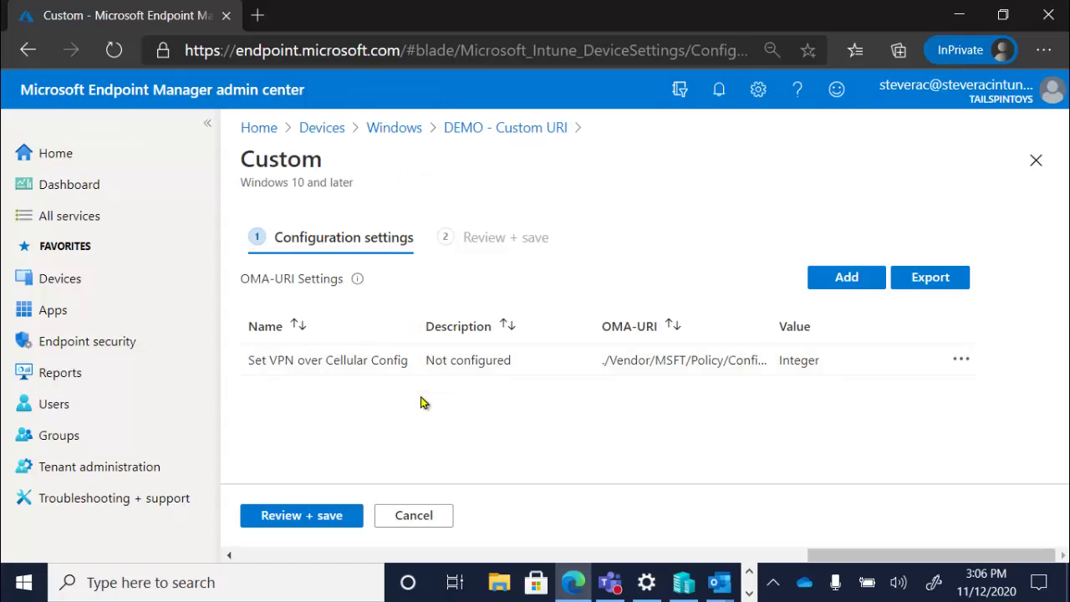
Step: View the blank form for a new OMA-URI row, dismiss it, and return to the profile's properties, discarding unsaved edits
left_click(831, 280)
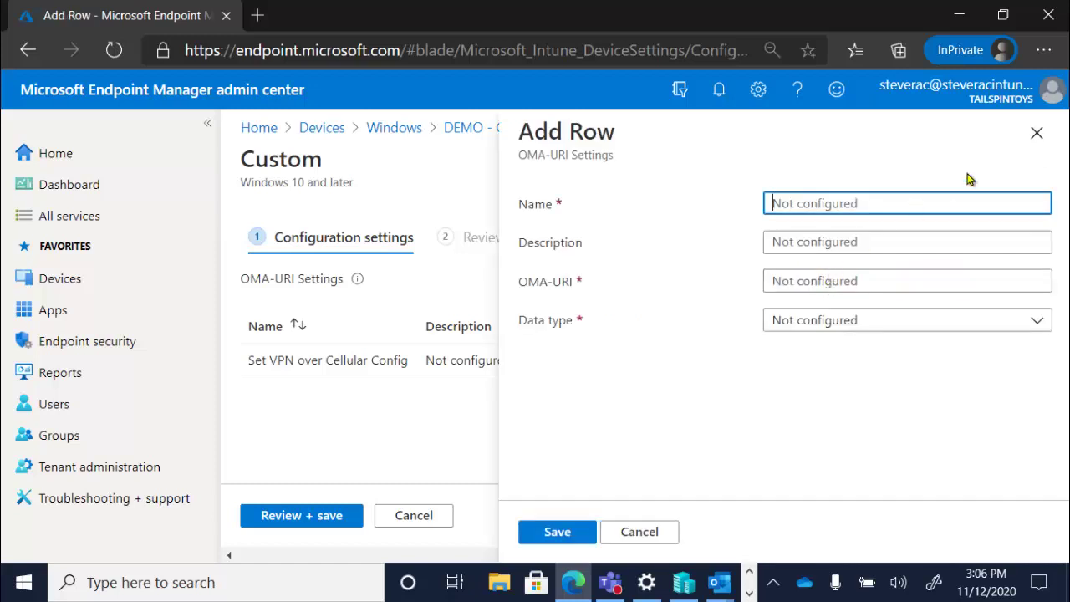
left_click(1034, 134)
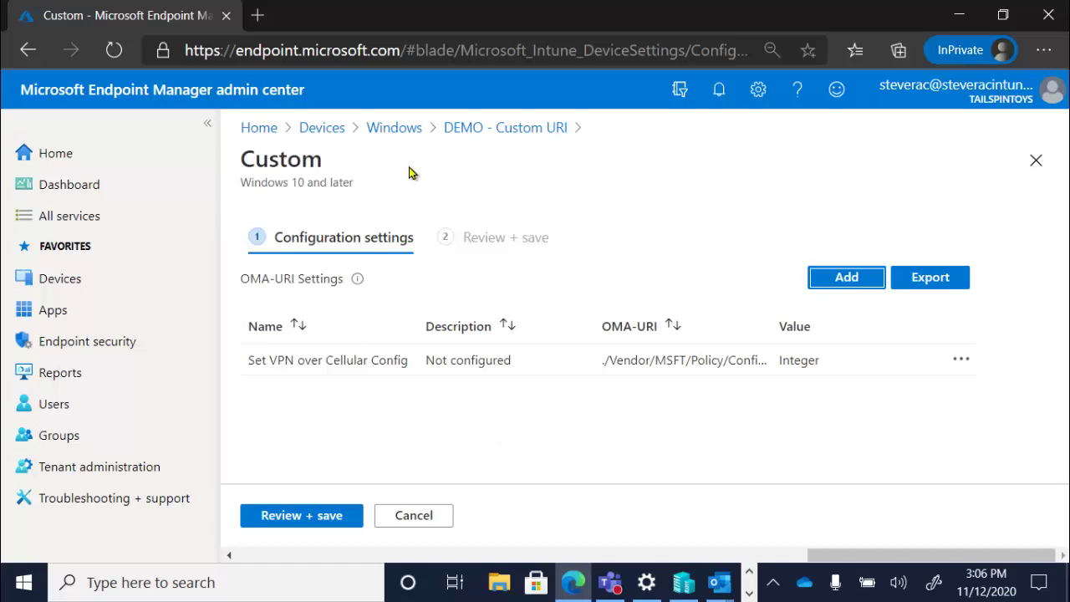
left_click(466, 126)
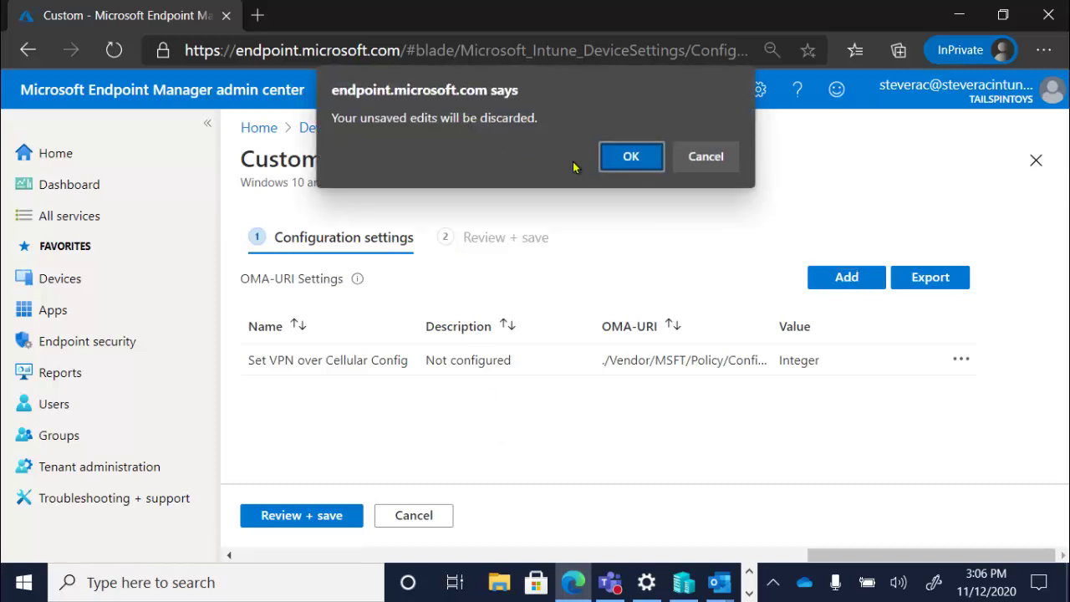
left_click(614, 157)
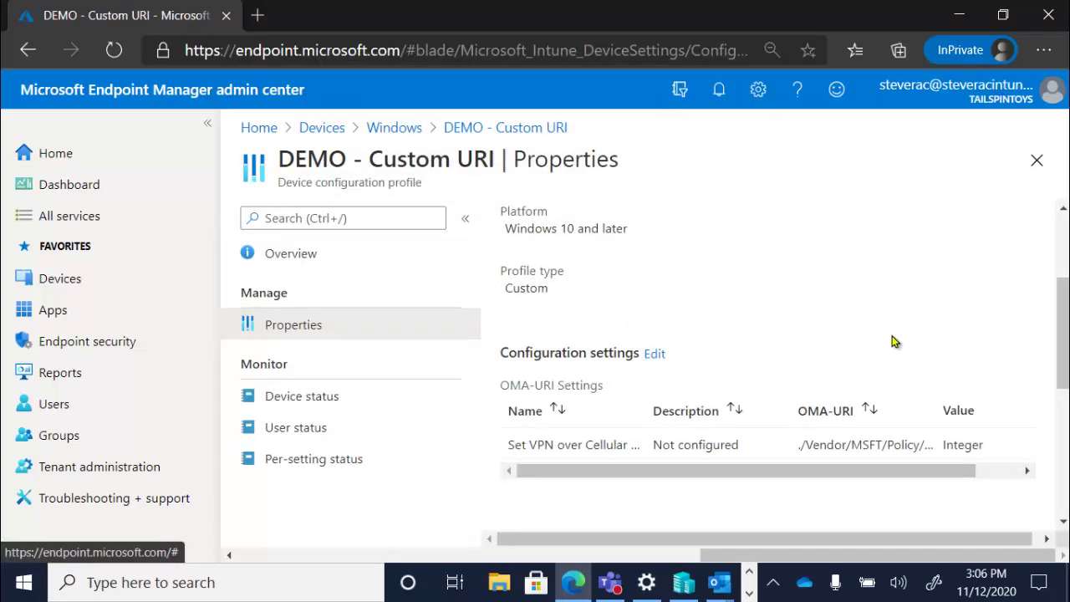
Step: Review the profile's scope tags, assignments and applicability rules, and its per-setting, device and user status reports
scroll(1063, 334, "down", 3)
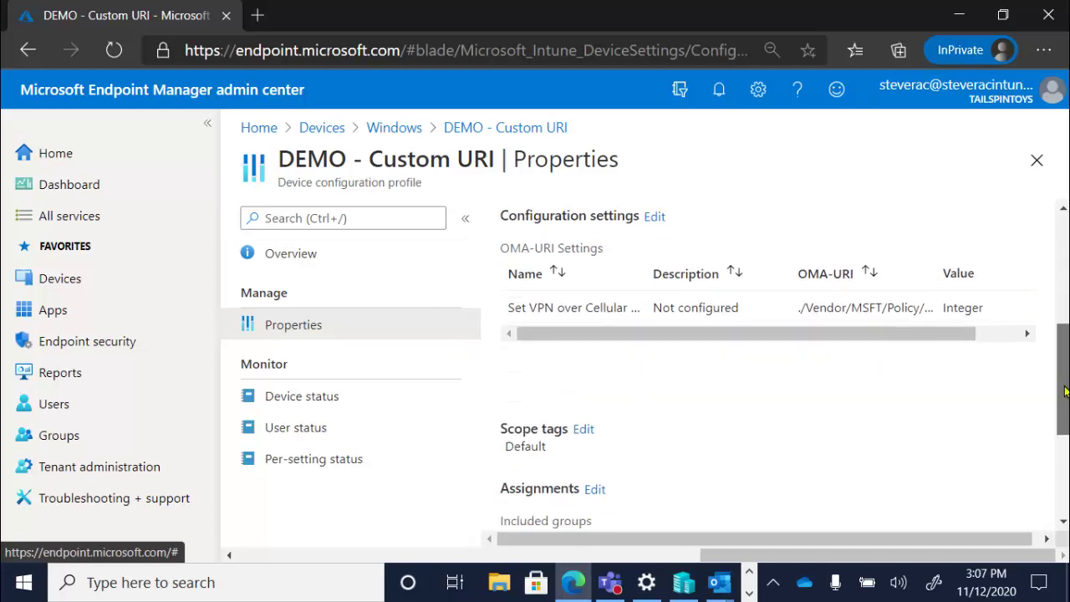
scroll(786, 360, "down", 3)
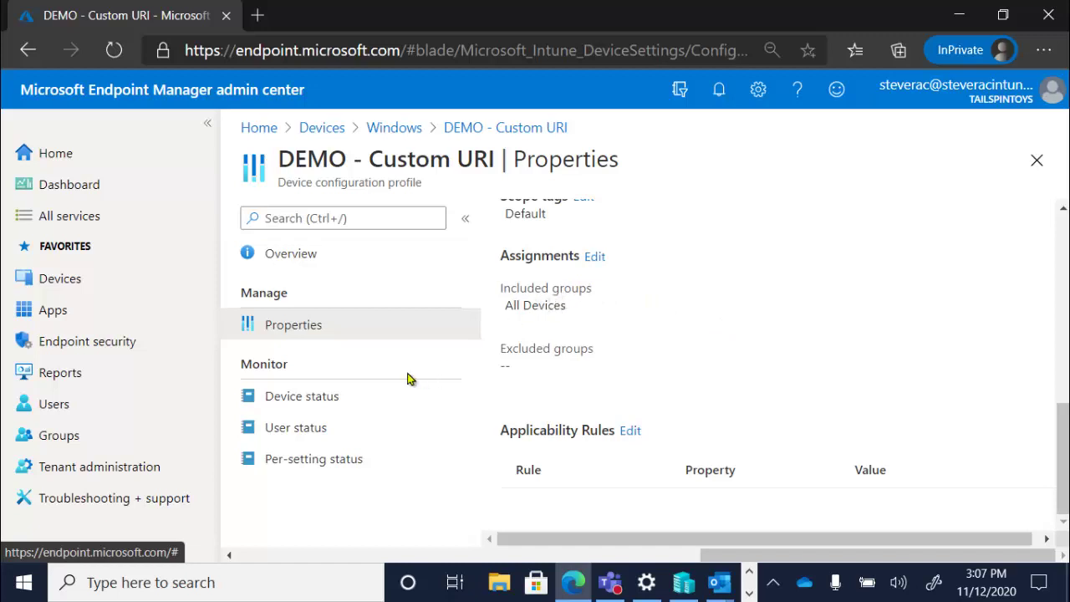
left_click(325, 461)
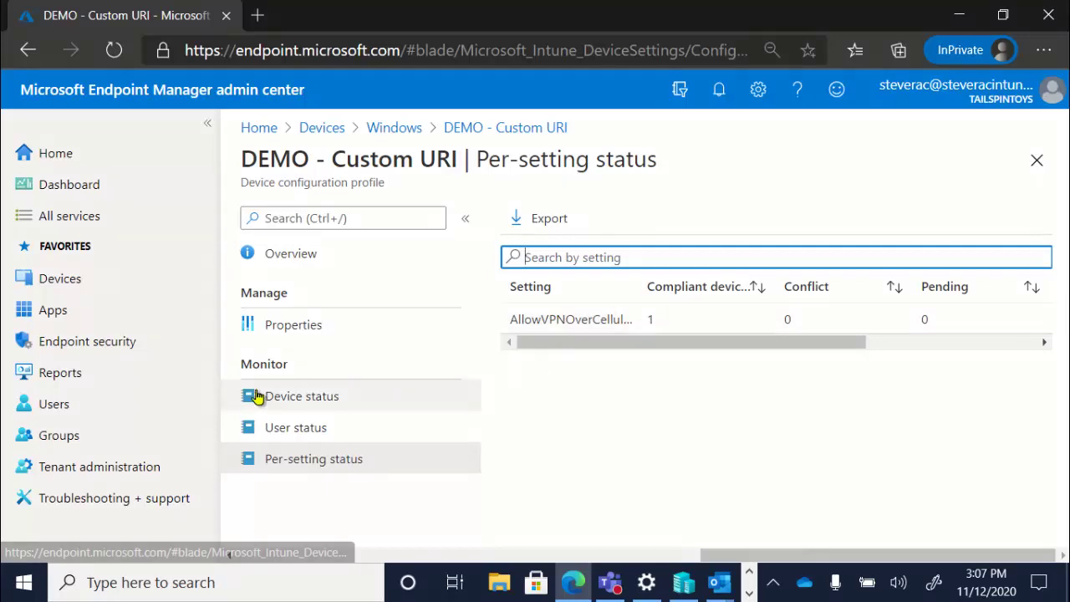
left_click(306, 400)
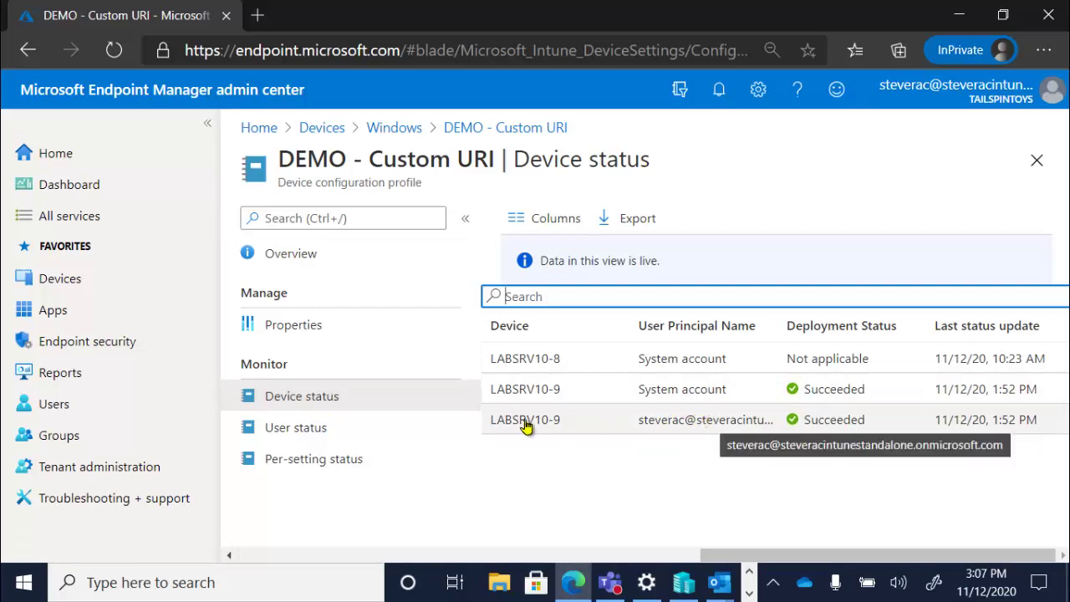
left_click(386, 426)
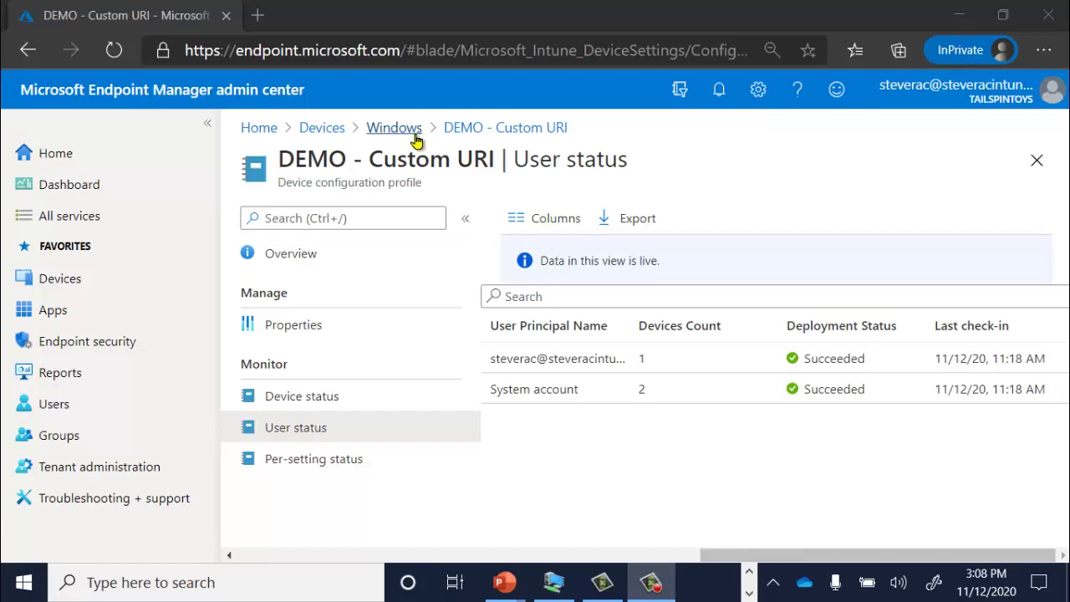
Step: Return to the Windows configuration profiles and open the DEMO - Device Restrictions profile's configuration settings for editing
left_click(416, 135)
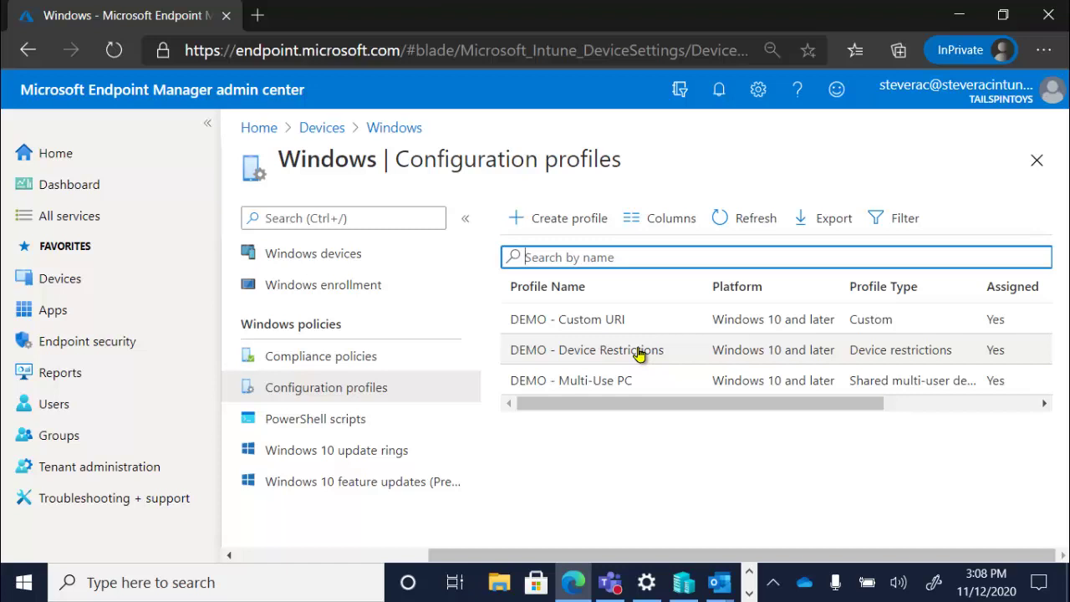
left_click(638, 351)
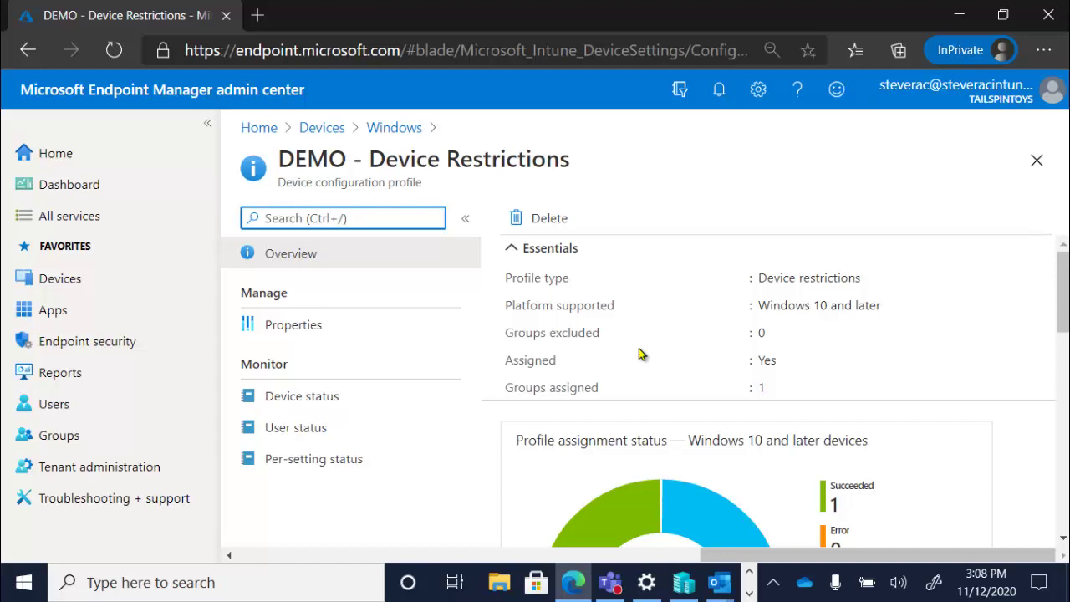
left_click(316, 323)
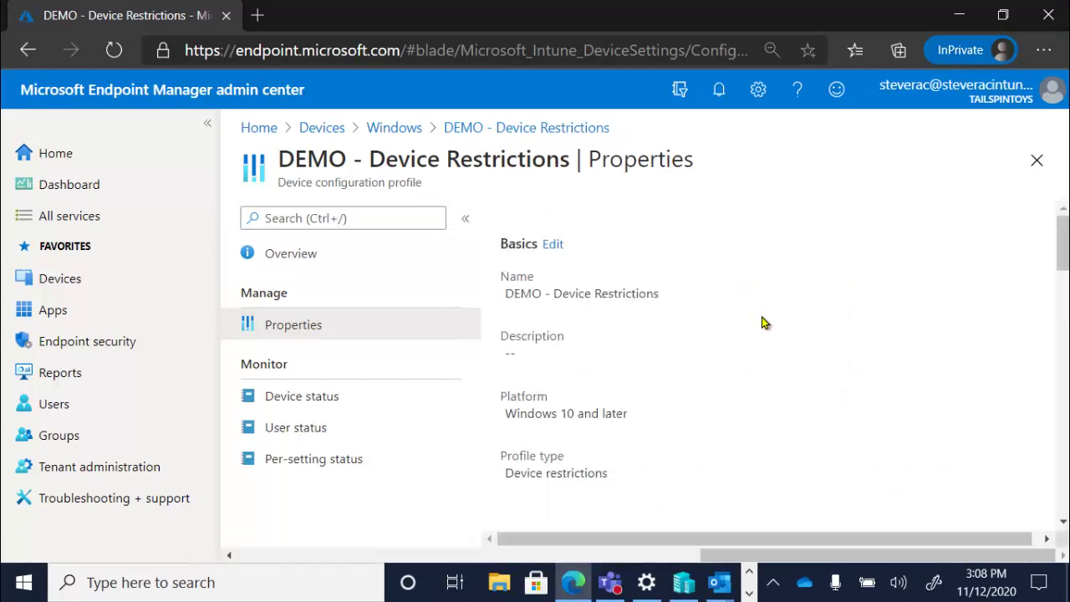
scroll(762, 323, "down", 3)
scroll(762, 323, "down", 1)
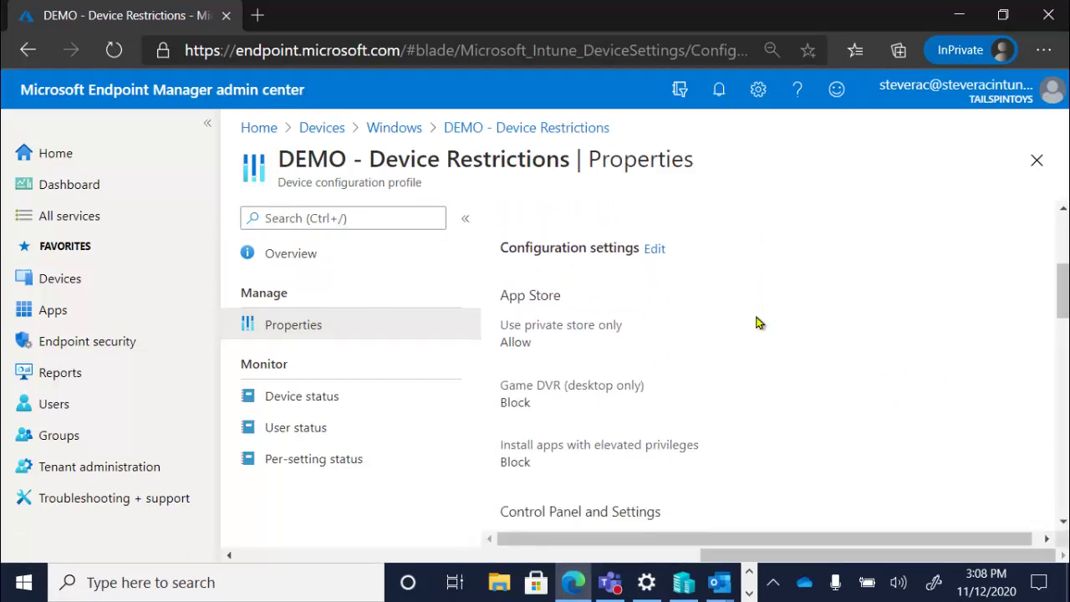
left_click(658, 254)
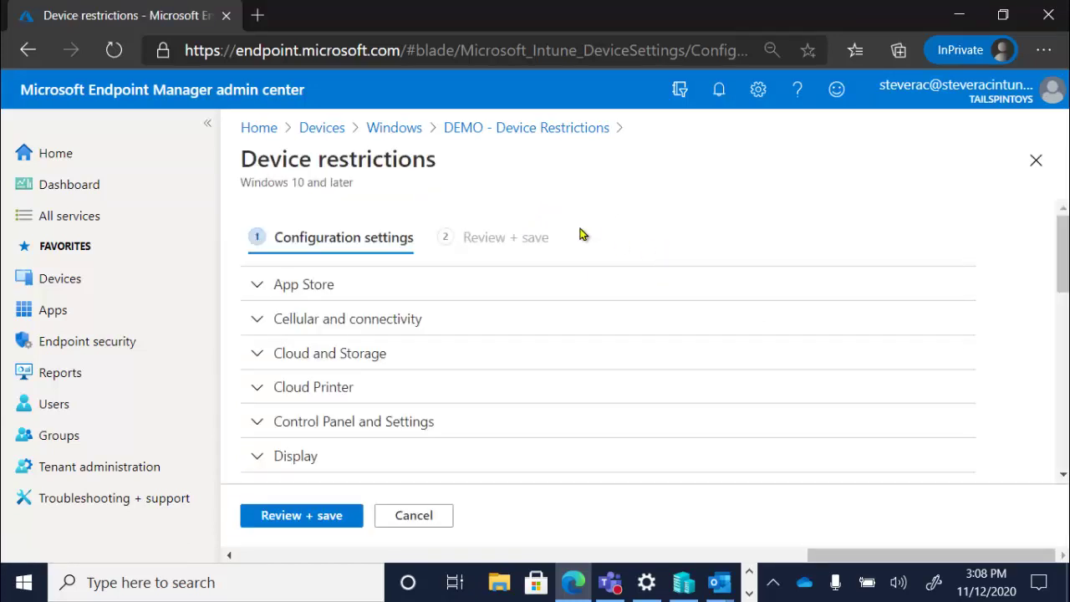
Step: Expand the App Store category and examine which of its restrictions are configured
left_click(262, 299)
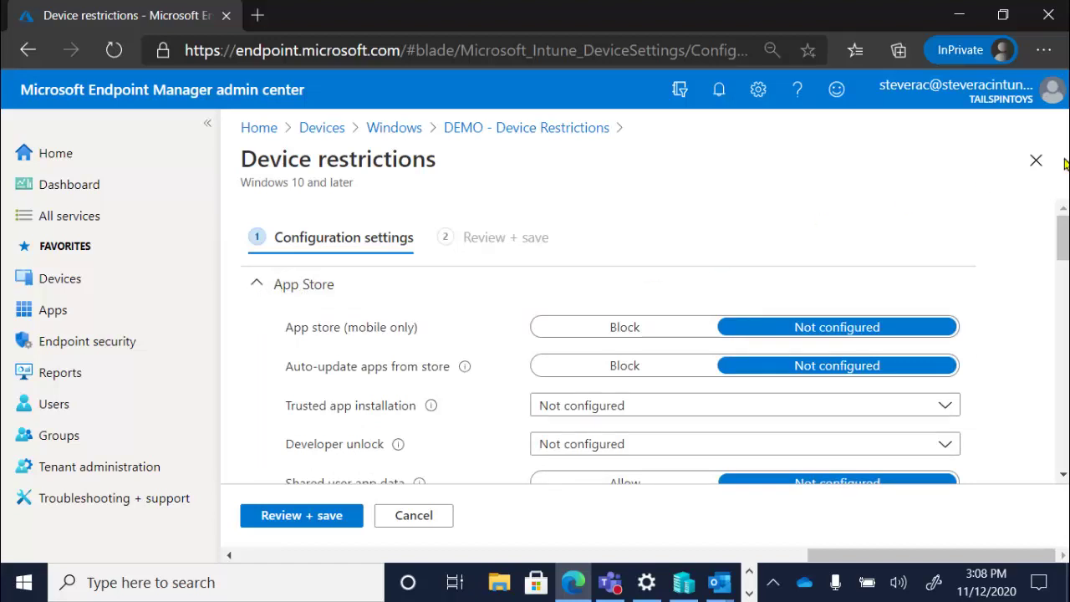
scroll(1060, 241, "down", 2)
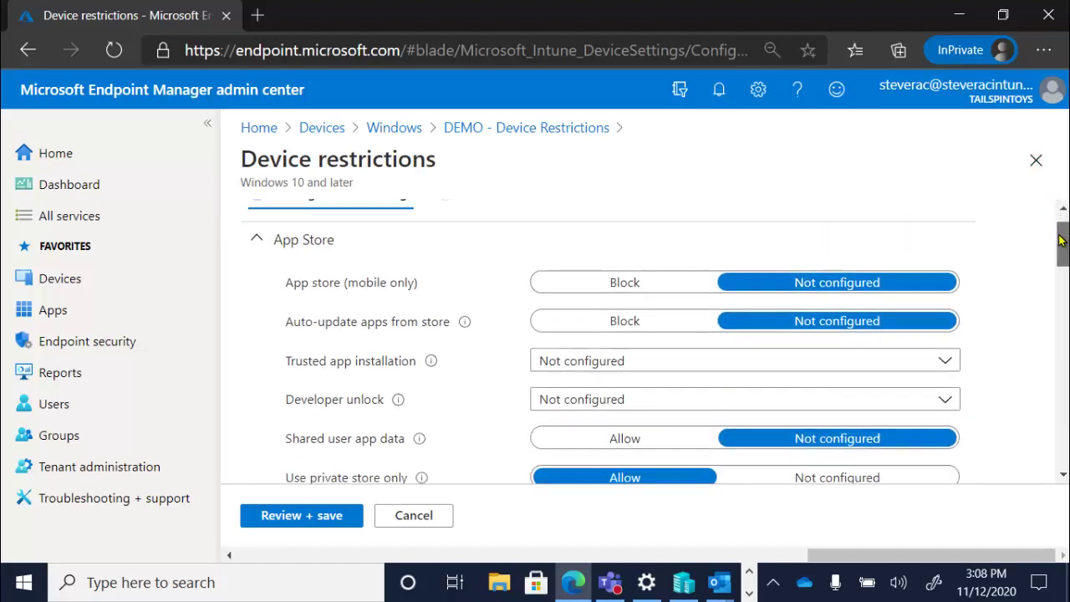
left_click_drag(1060, 242, 1064, 267)
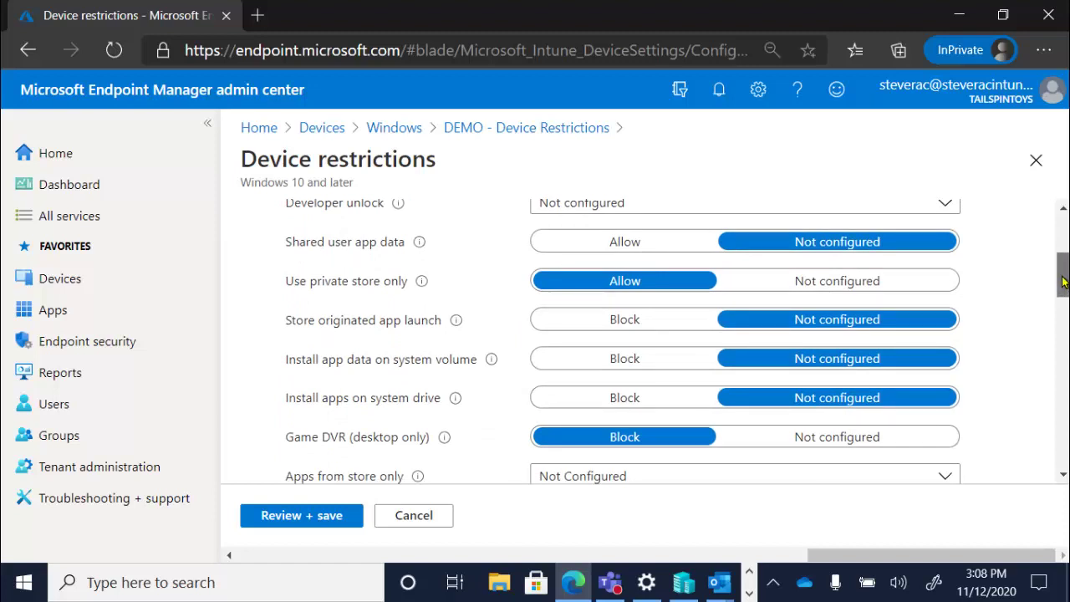
scroll(1063, 267, "up", 2)
scroll(1061, 267, "up", 1)
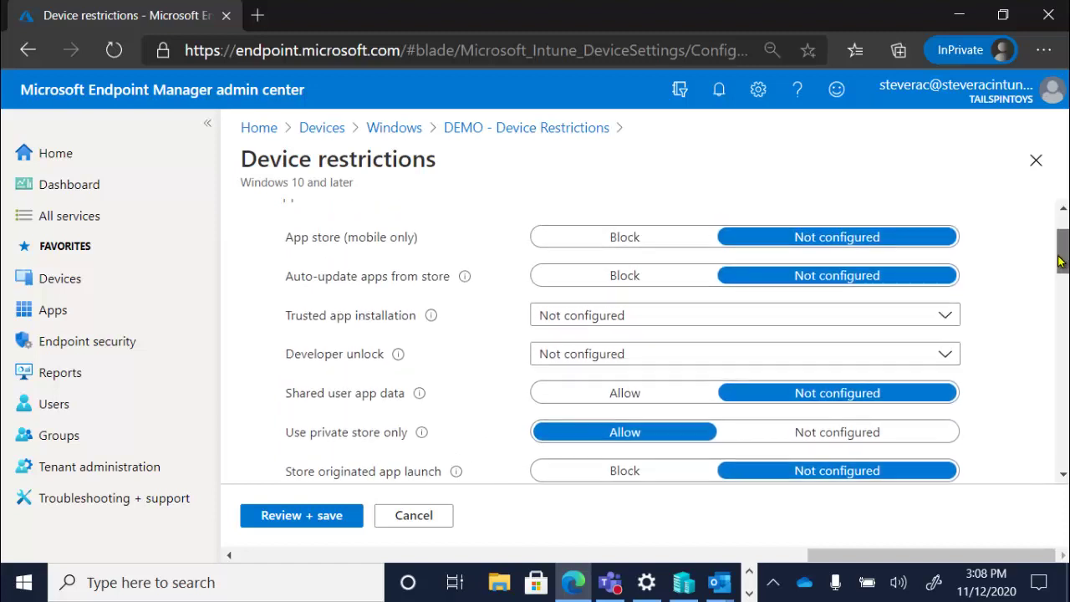
scroll(1062, 271, "down", 1)
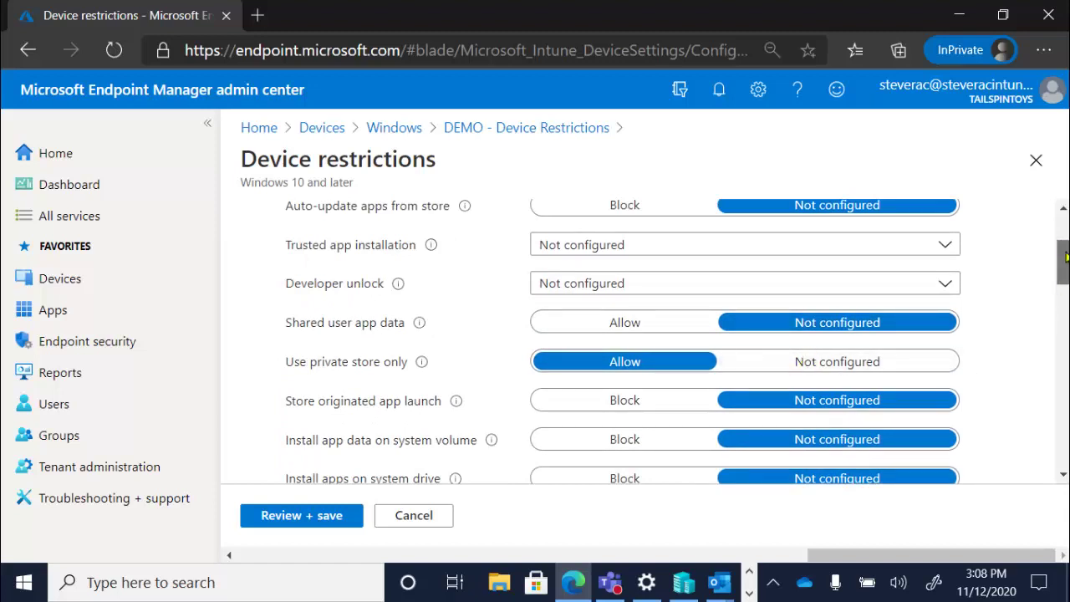
scroll(696, 286, "down", 5)
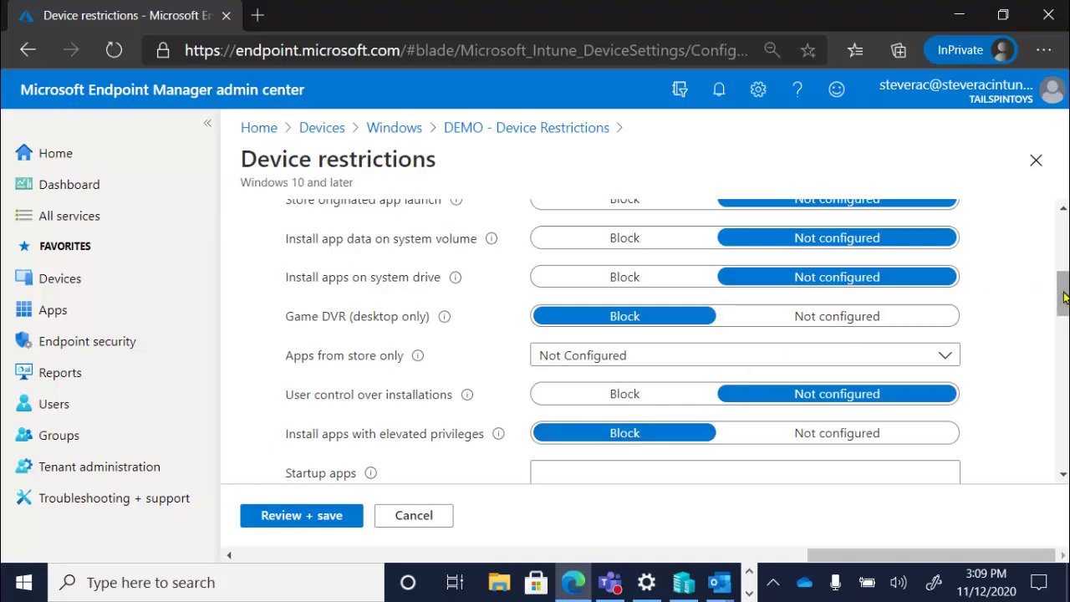
scroll(1065, 296, "down", 3)
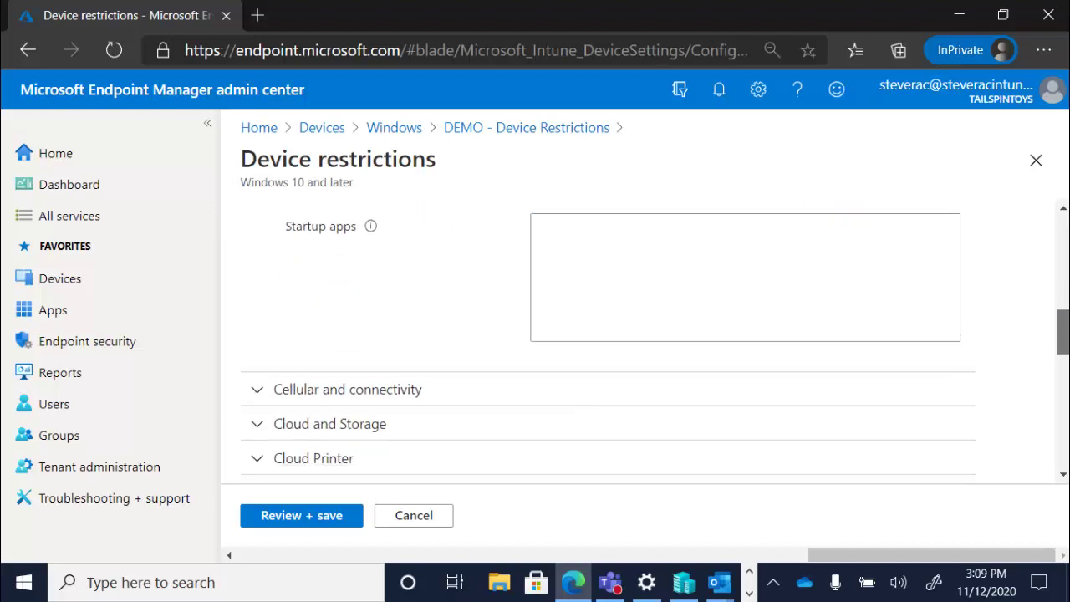
Step: Expand the Control Panel and Settings category and examine which settings areas are blocked
scroll(1063, 334, "down", 2)
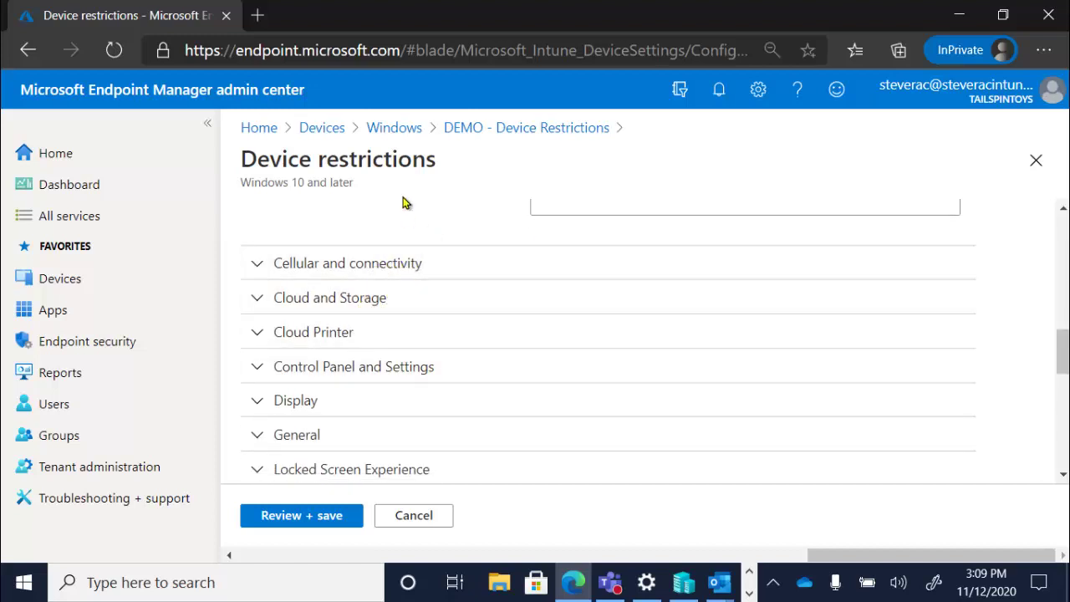
left_click(262, 363)
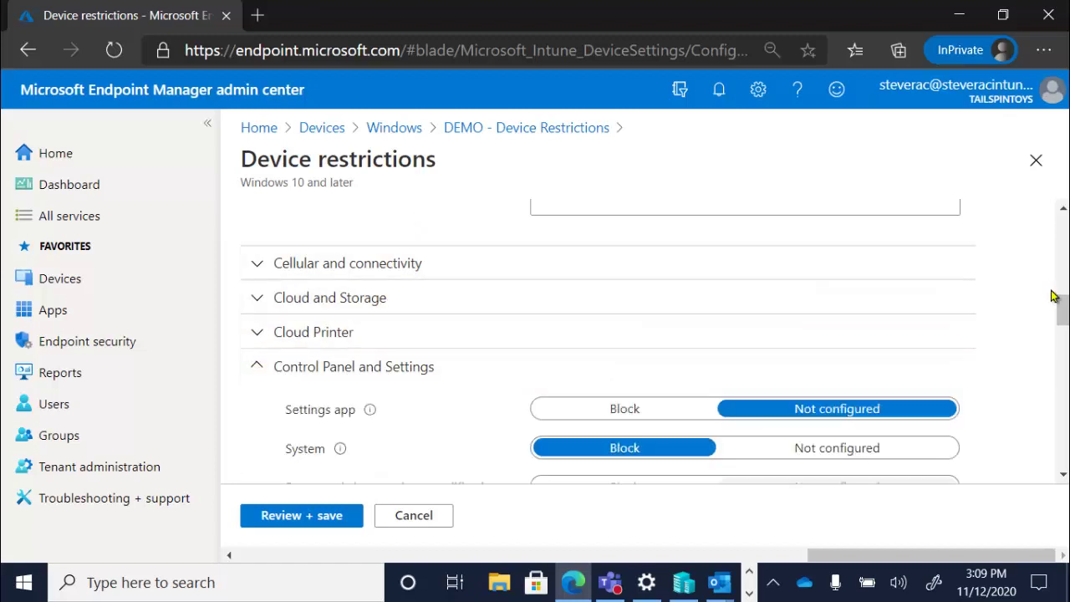
left_click_drag(1065, 313, 1066, 332)
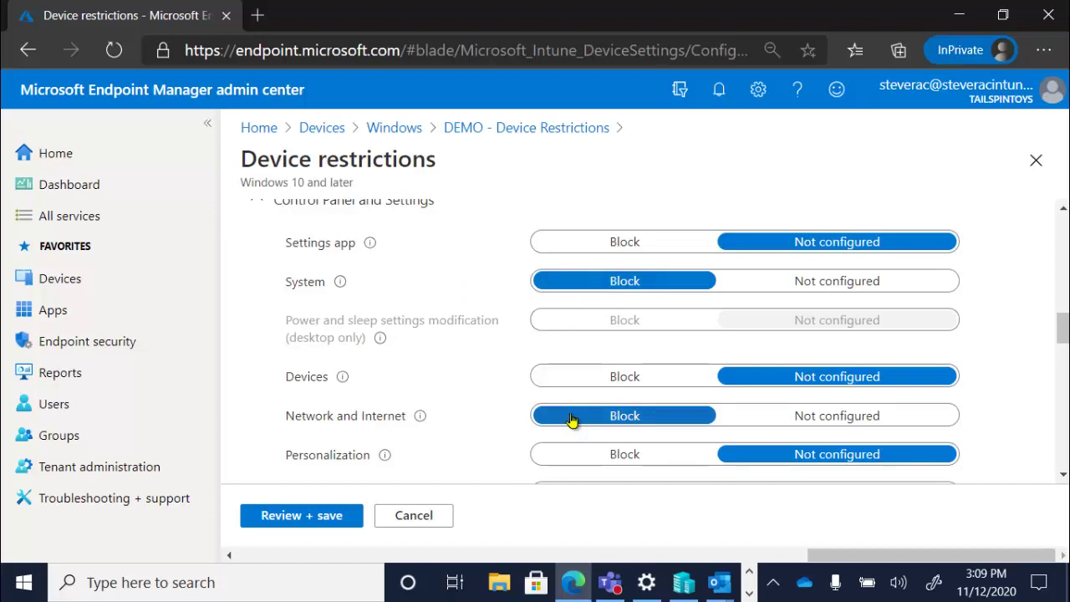
left_click(1063, 474)
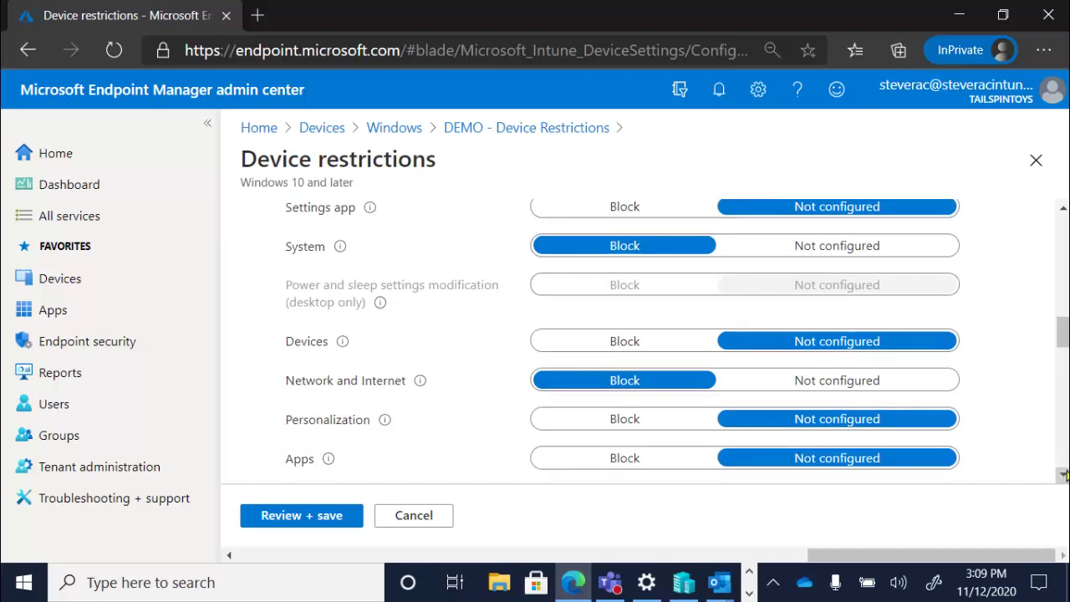
left_click(1063, 473)
left_click(1063, 474)
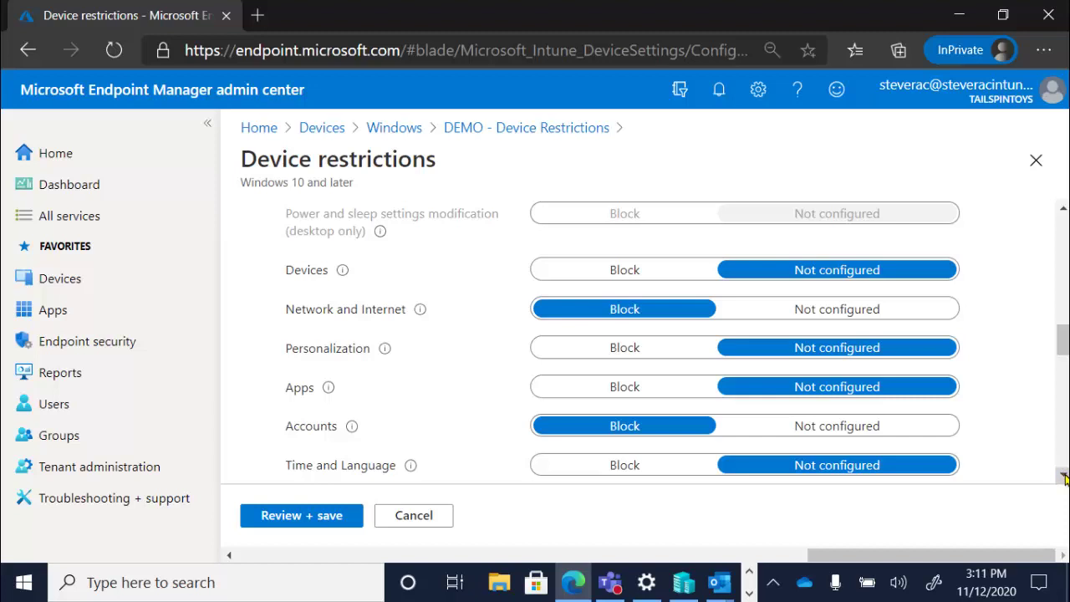
scroll(1064, 476, "down", 4)
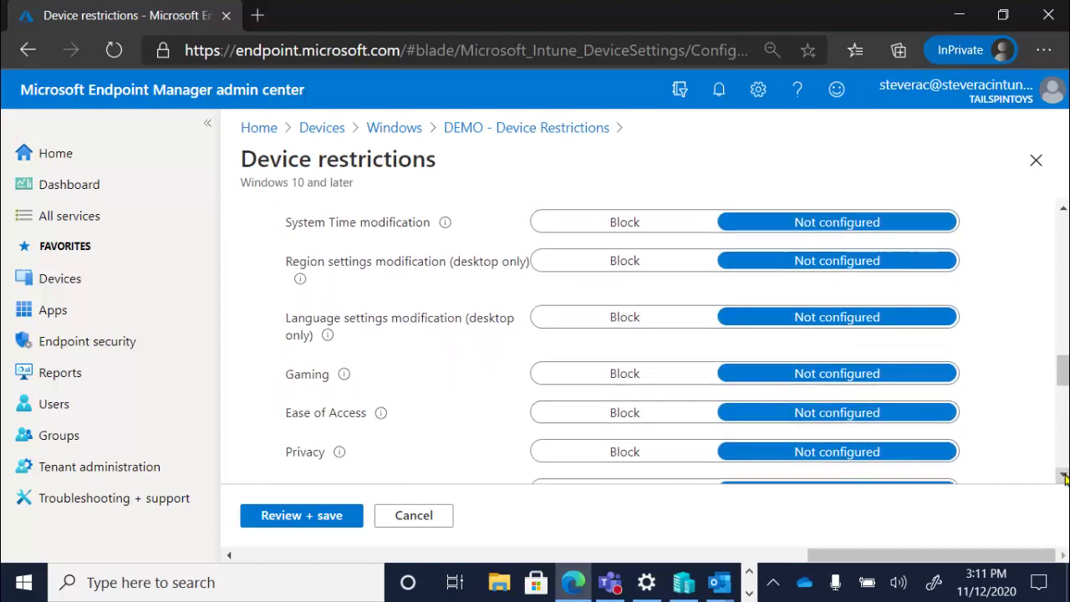
scroll(1064, 476, "down", 1)
Step: Expand the Microsoft Edge Browser category and its Start experience section to view the custom start pages
scroll(1064, 476, "down", 3)
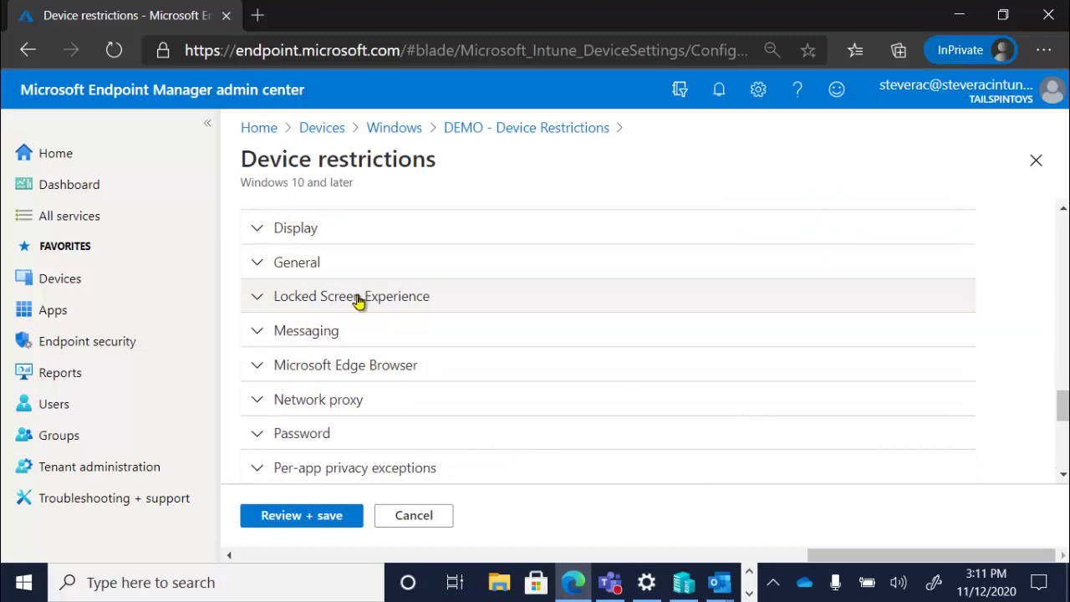
left_click(258, 368)
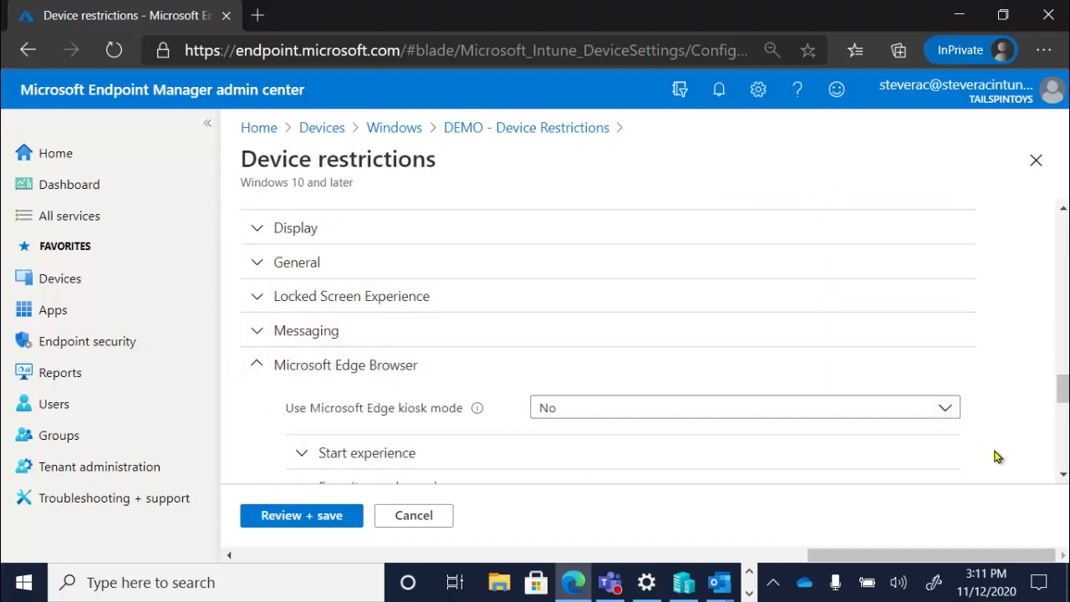
scroll(1063, 475, "down", 5)
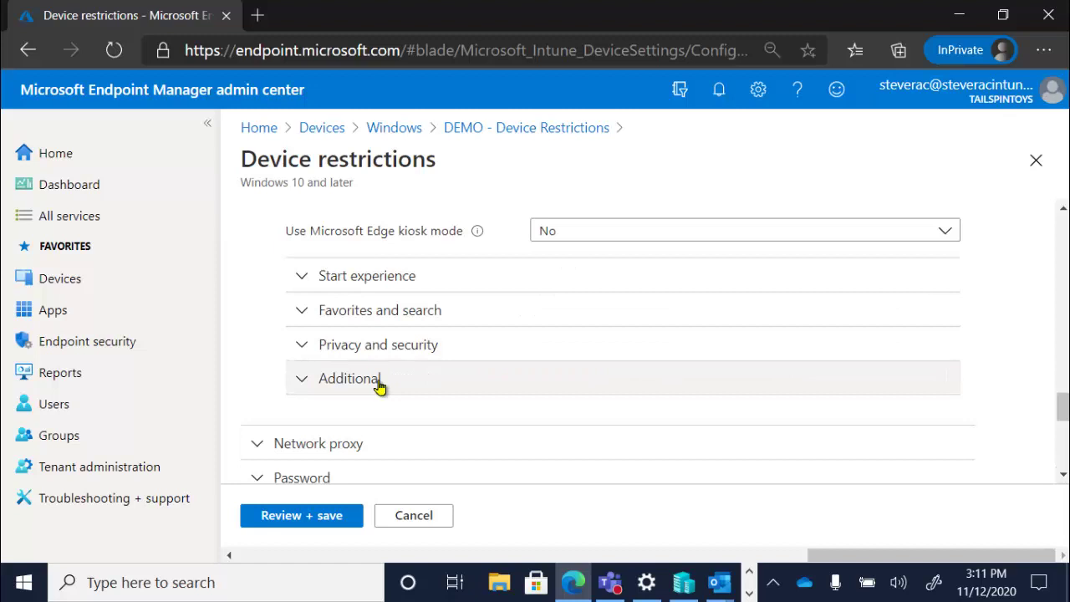
left_click(305, 276)
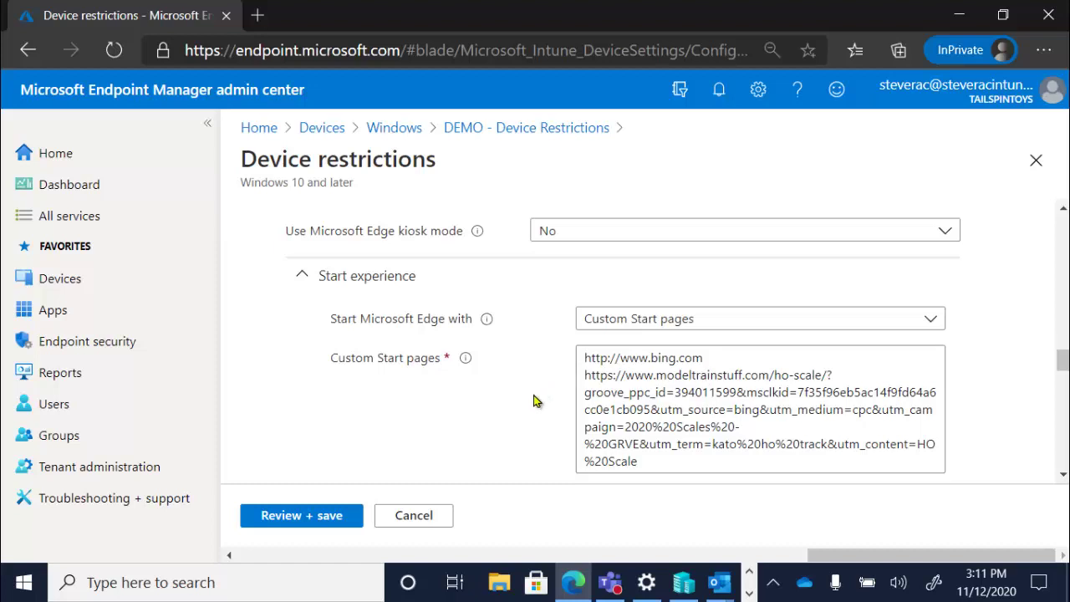
Step: Examine the remaining Start experience settings, including the New Tab URL and Home button, and look over the categories at the end of the profile
scroll(535, 401, "down", 5)
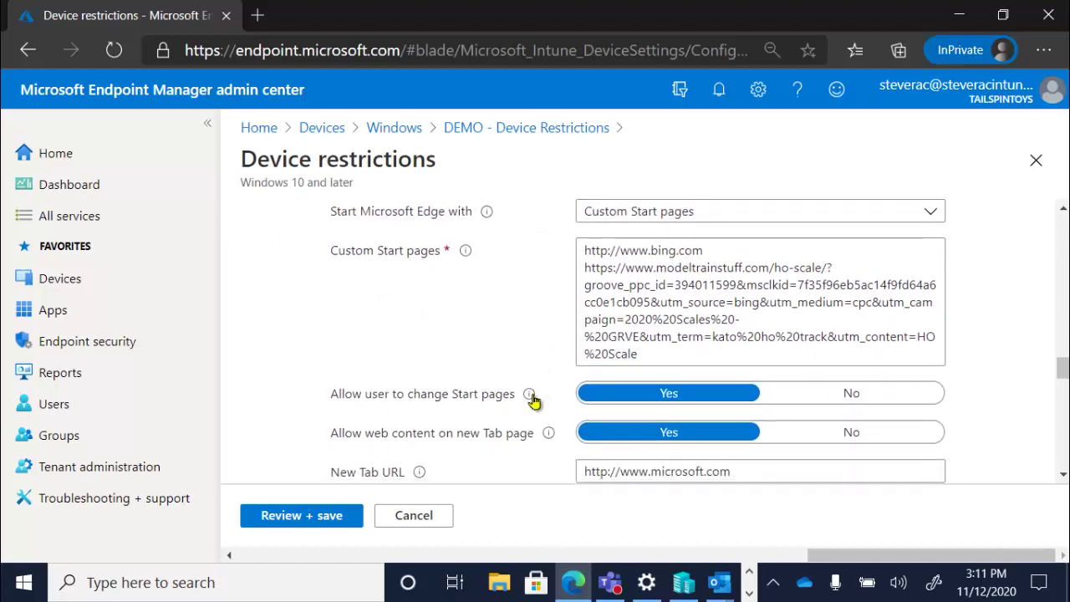
scroll(535, 401, "down", 1)
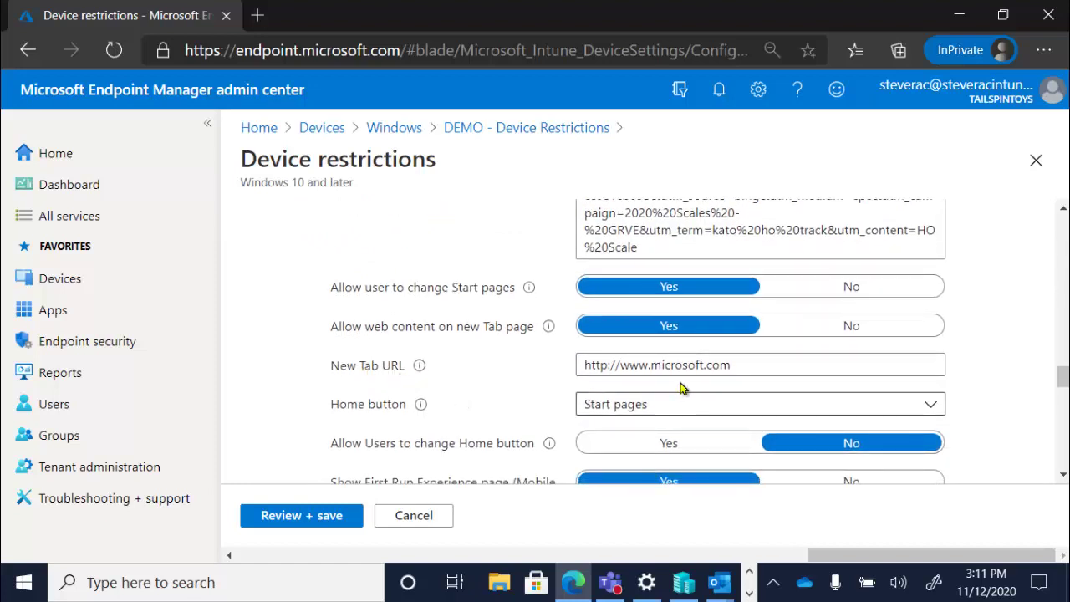
left_click(736, 364)
left_click_drag(736, 364, 558, 361)
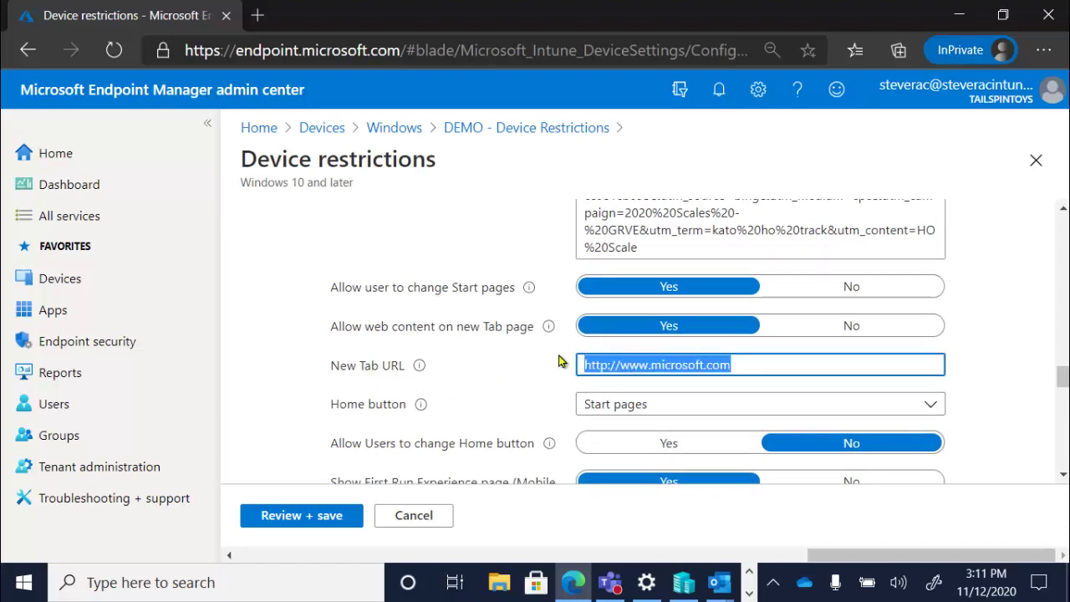
left_click(535, 384)
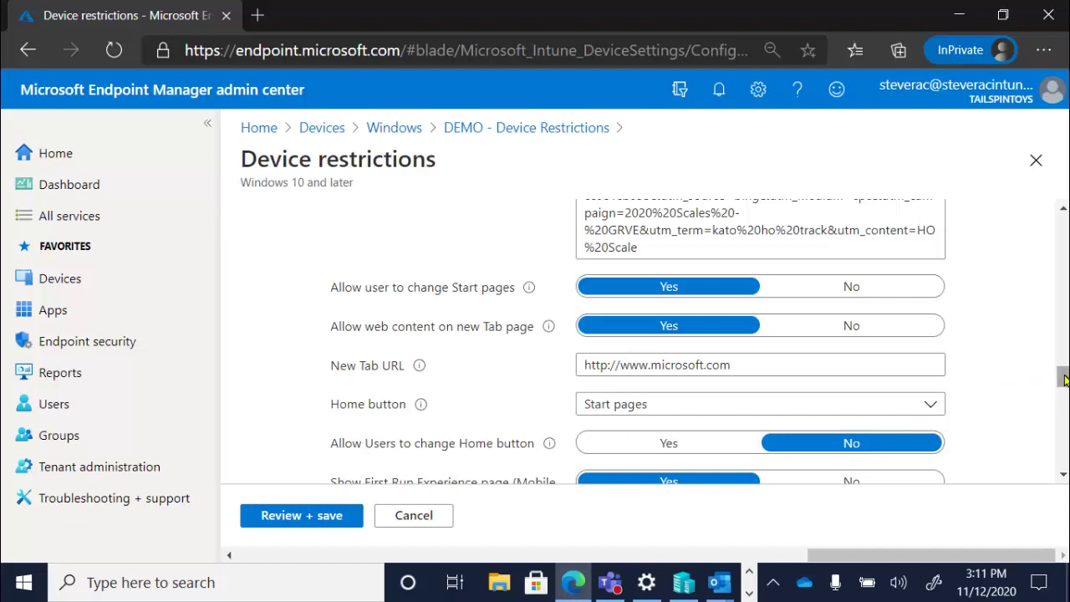
left_click_drag(1064, 381, 1062, 455)
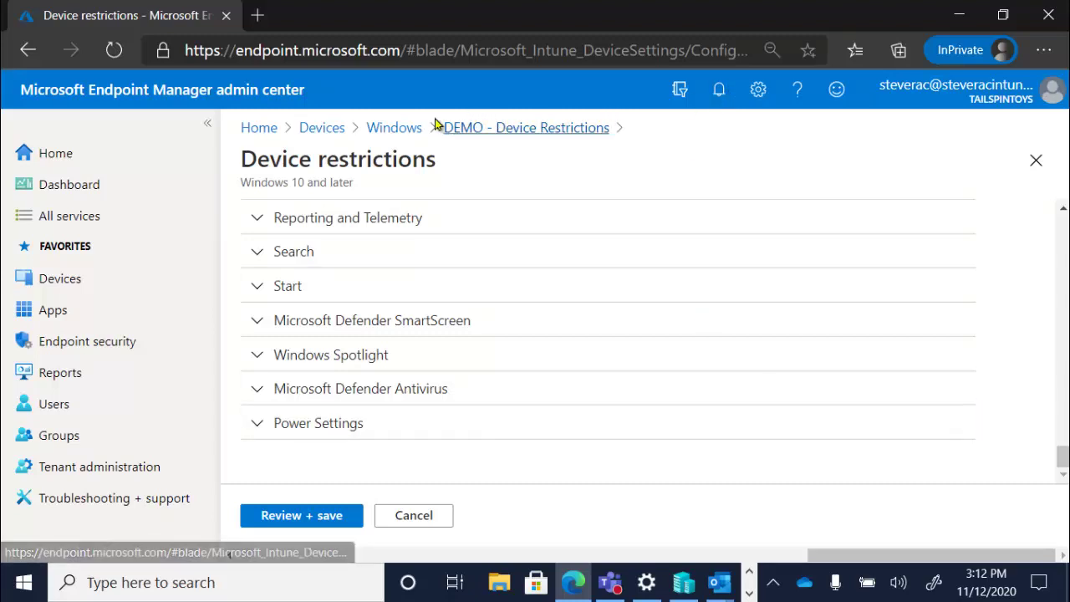
Step: Return to the Windows configuration profiles, discarding unsaved edits, and open the DEMO - Multi-Use PC profile's configuration settings for editing
left_click(409, 135)
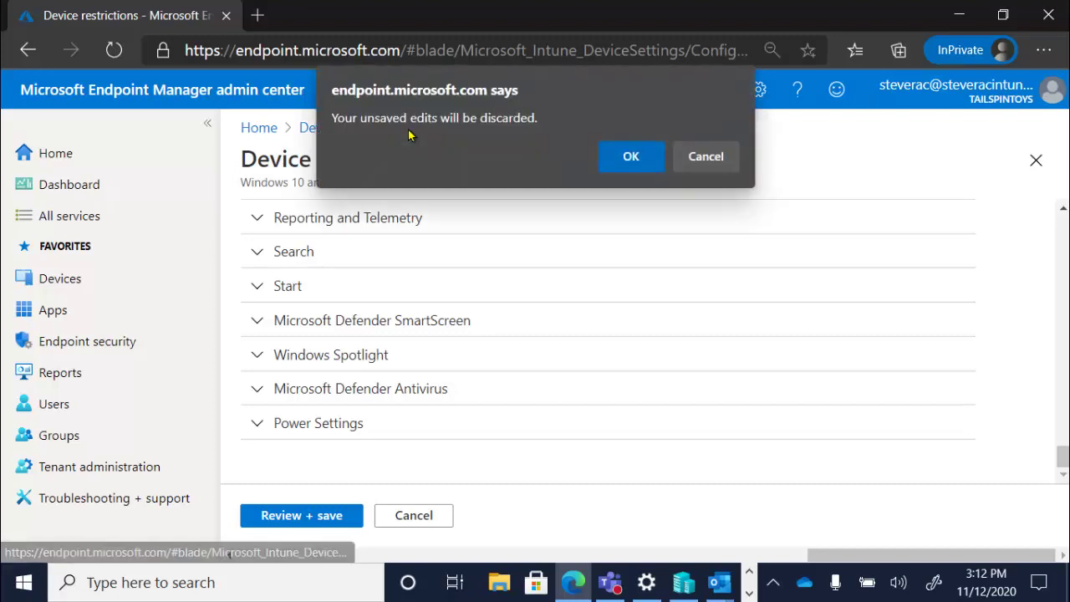
left_click(608, 156)
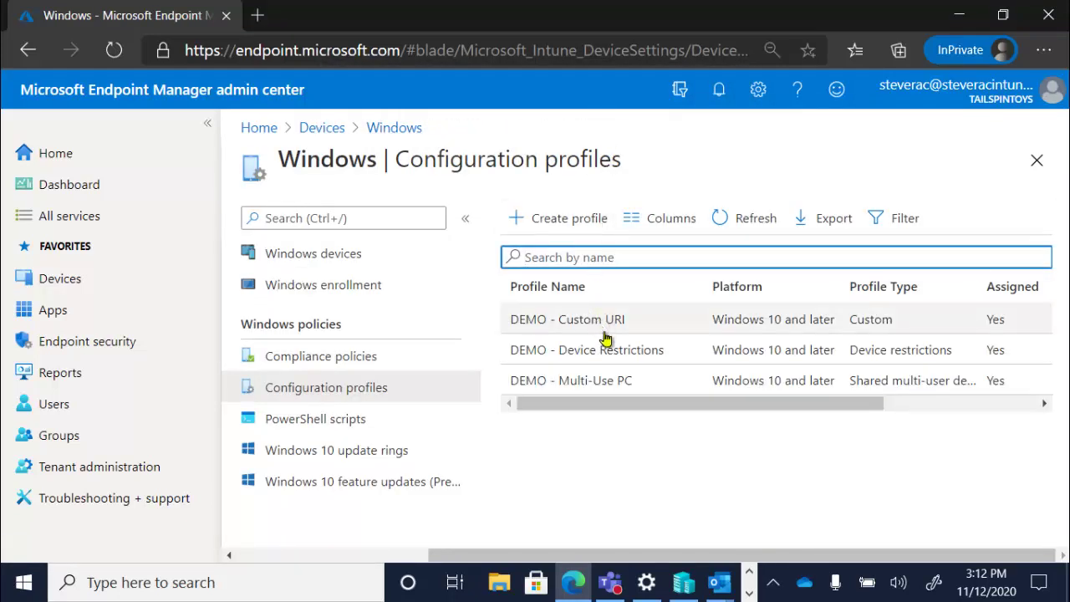
left_click(613, 389)
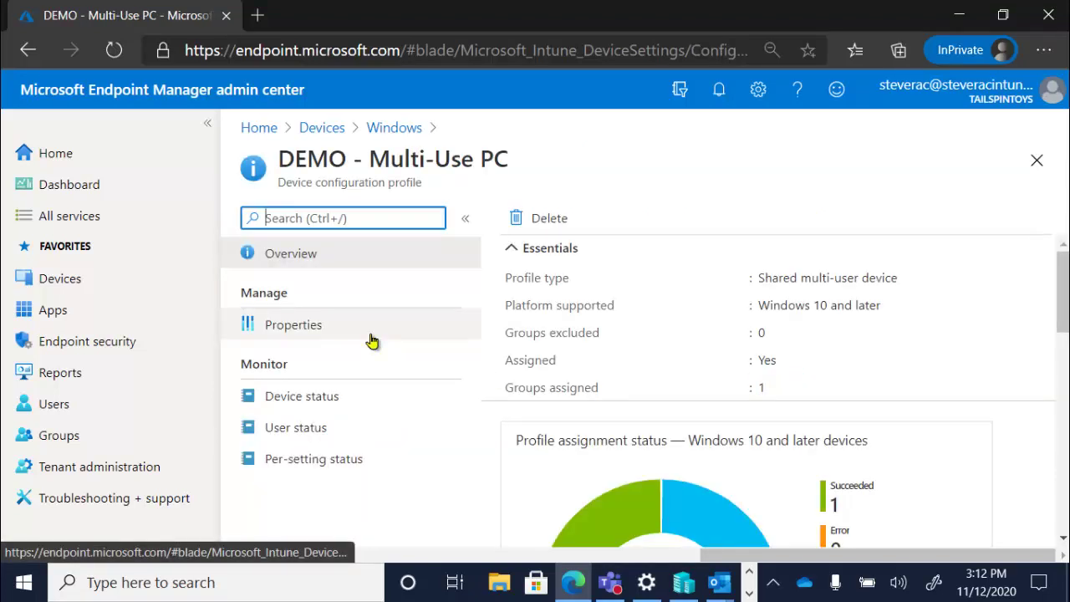
left_click(344, 332)
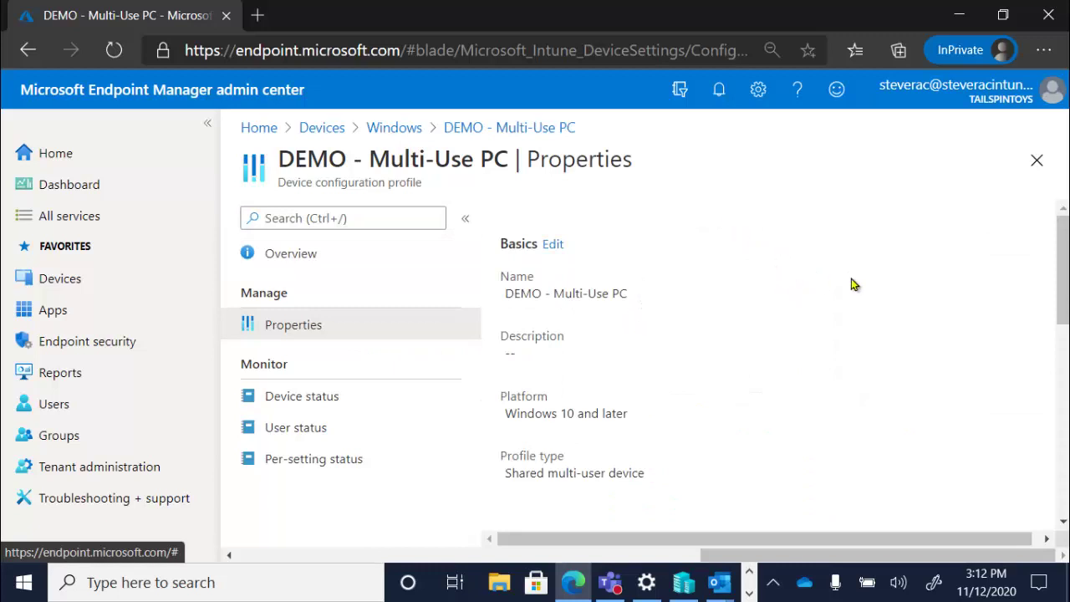
left_click_drag(1062, 292, 1063, 344)
left_click(656, 386)
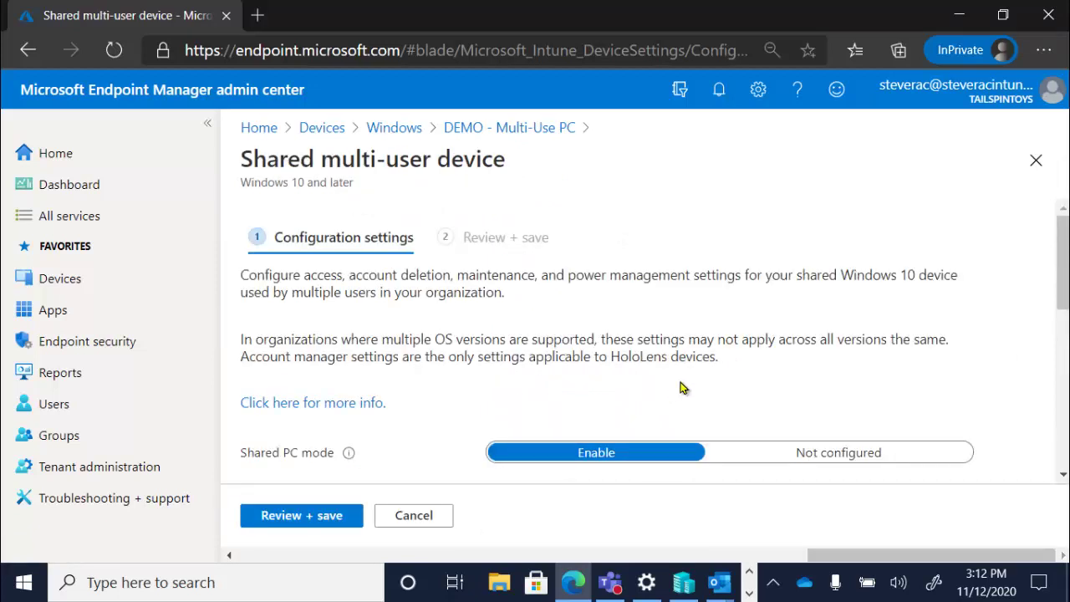
Step: Examine the Shared PC mode, Guest account, Account management and Local Storage settings without changing their options
scroll(681, 387, "down", 3)
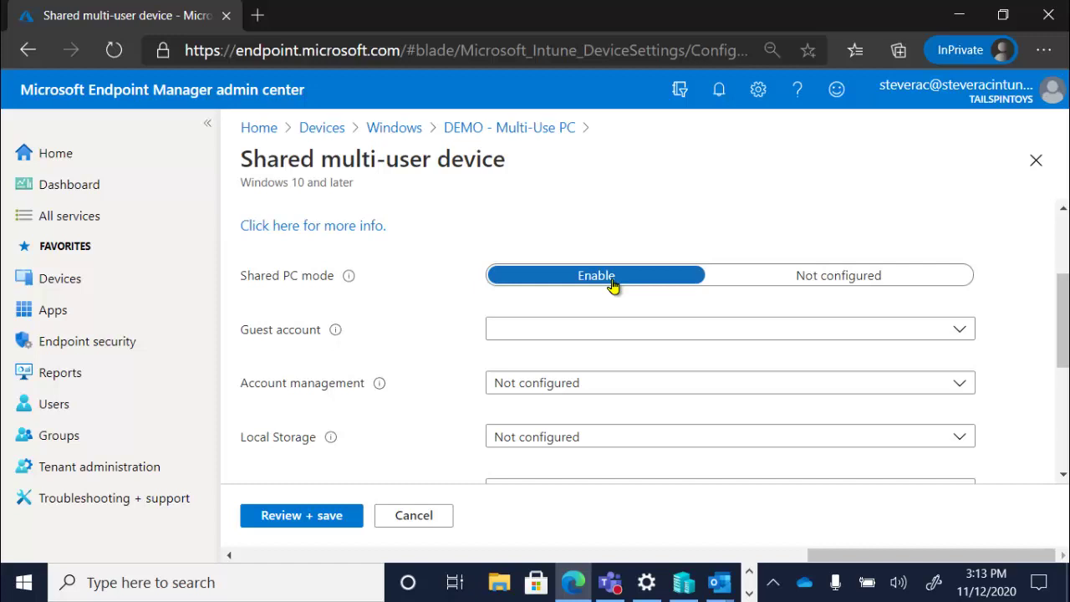
left_click(594, 339)
left_click(595, 338)
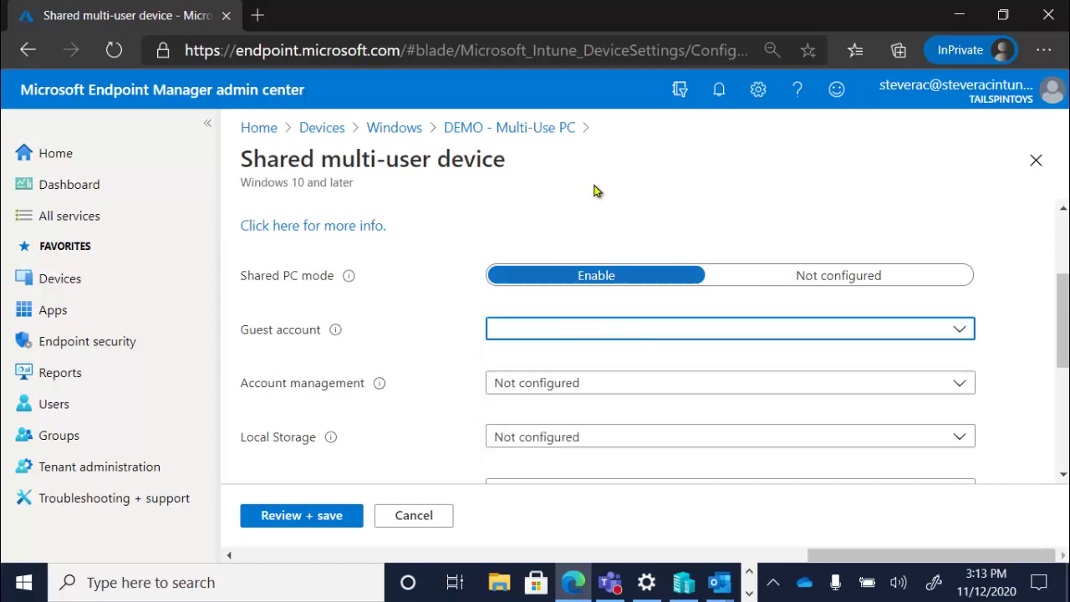
left_click(565, 390)
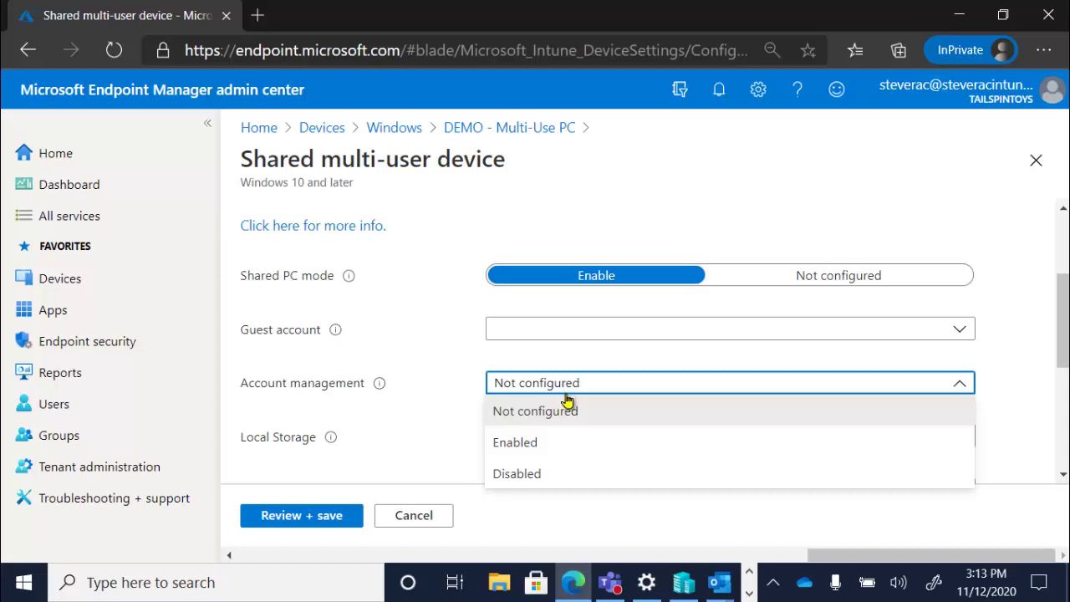
left_click(458, 420)
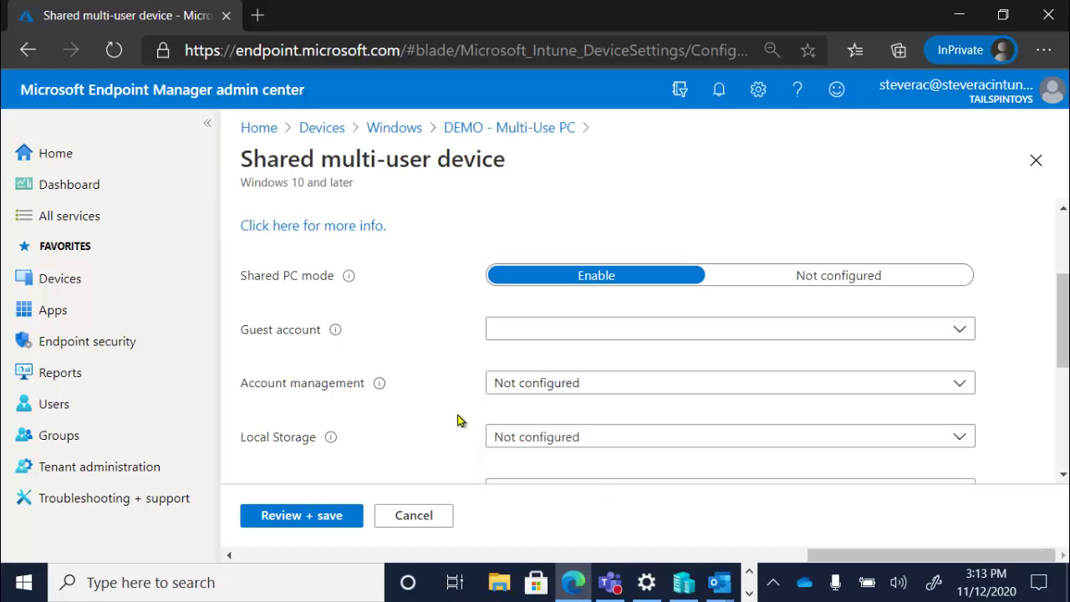
left_click(507, 437)
left_click(507, 437)
mouse_move(380, 383)
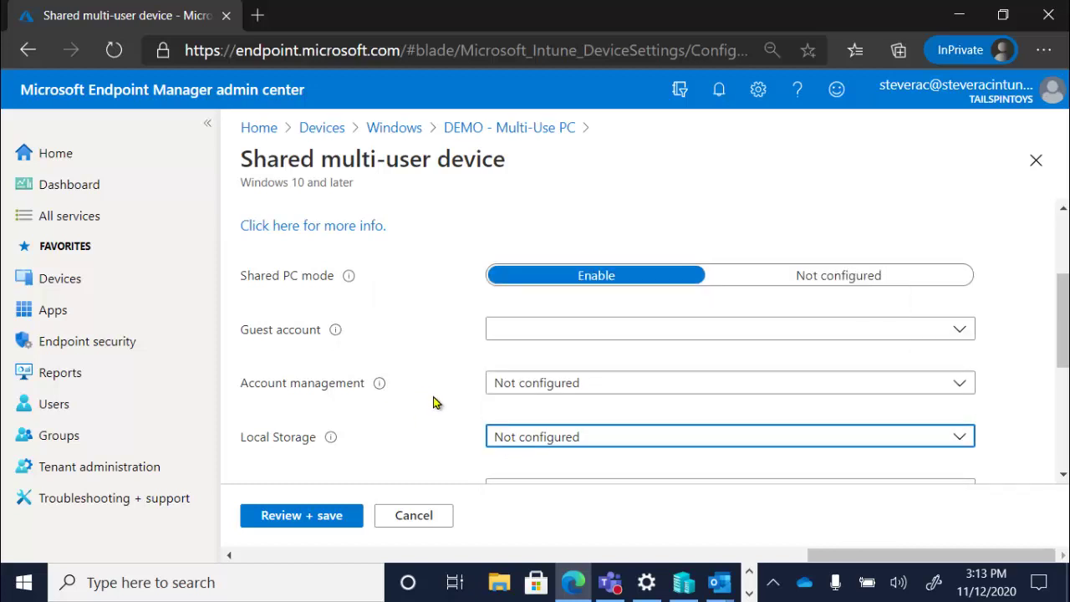
left_click(433, 405)
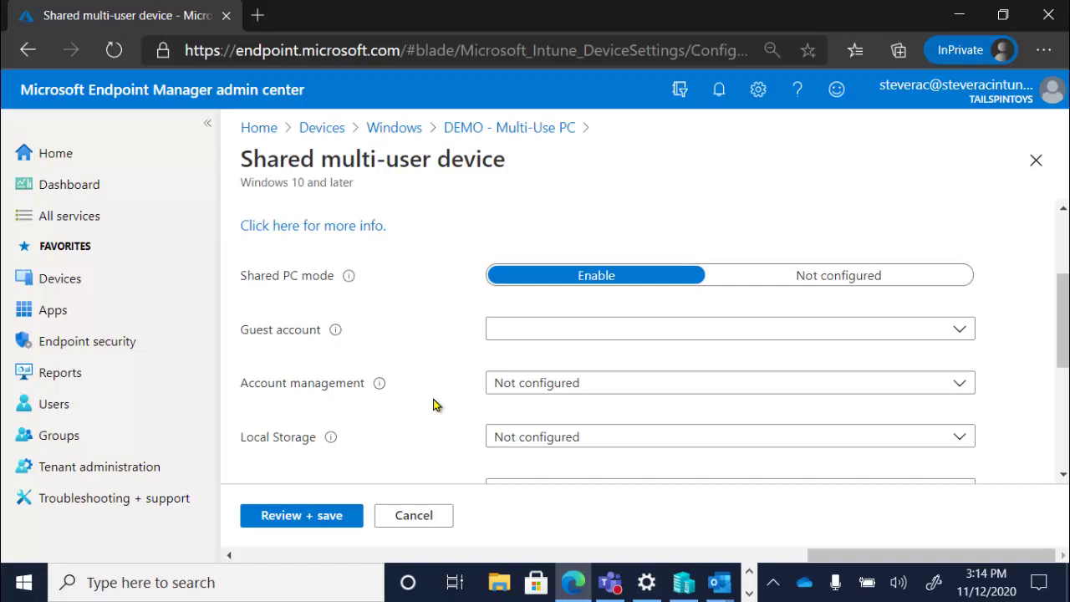
Step: Switch to the LABSRV10-9 virtual machine, show it full screen and sign in with the account password
left_click(961, 13)
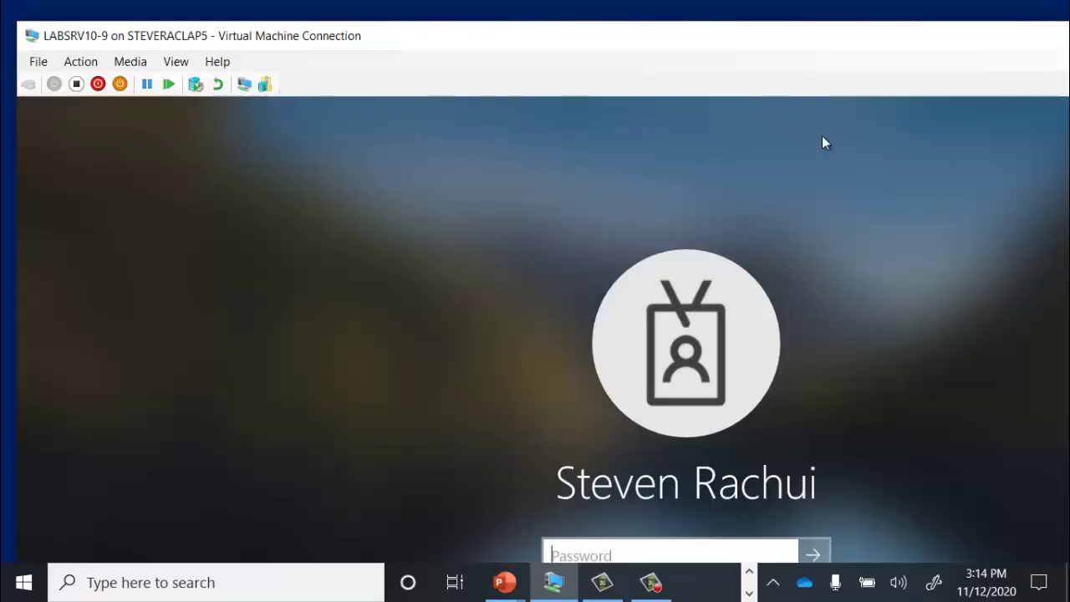
double_click(714, 43)
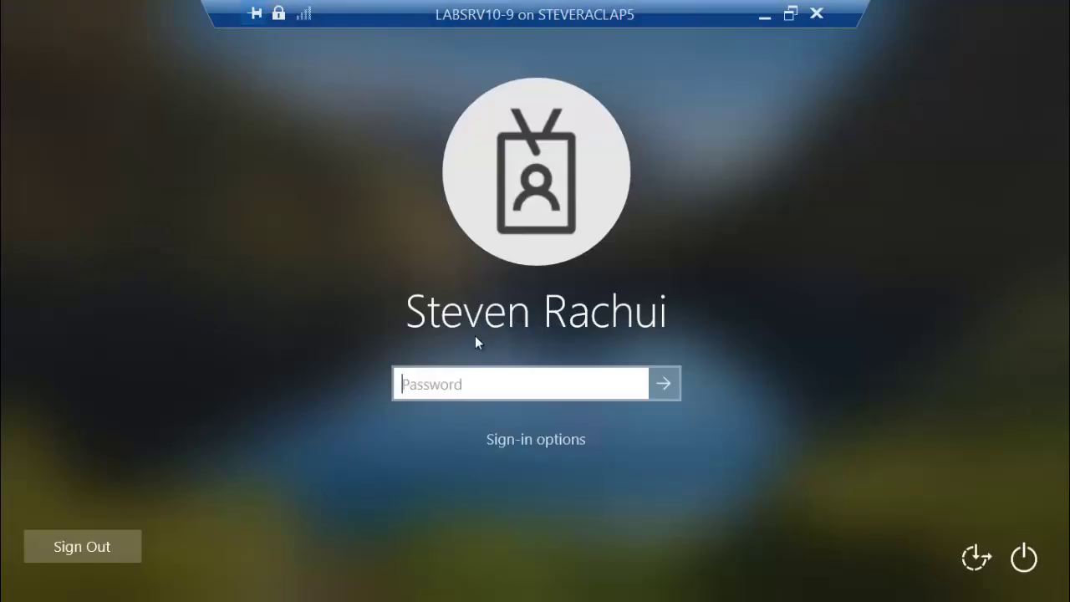
type("•••••••")
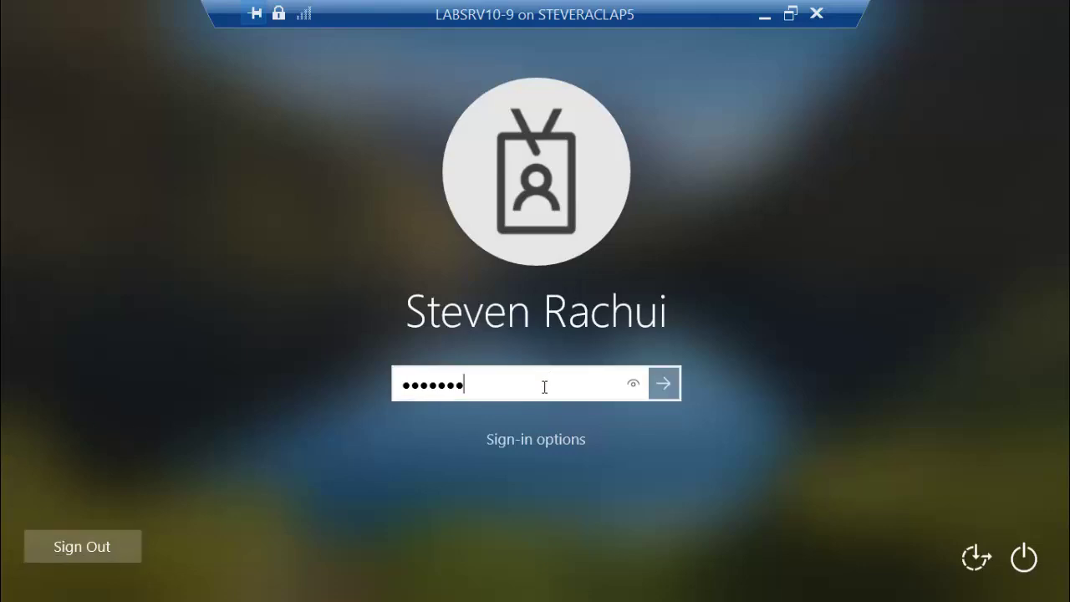
type("•••")
key("Return")
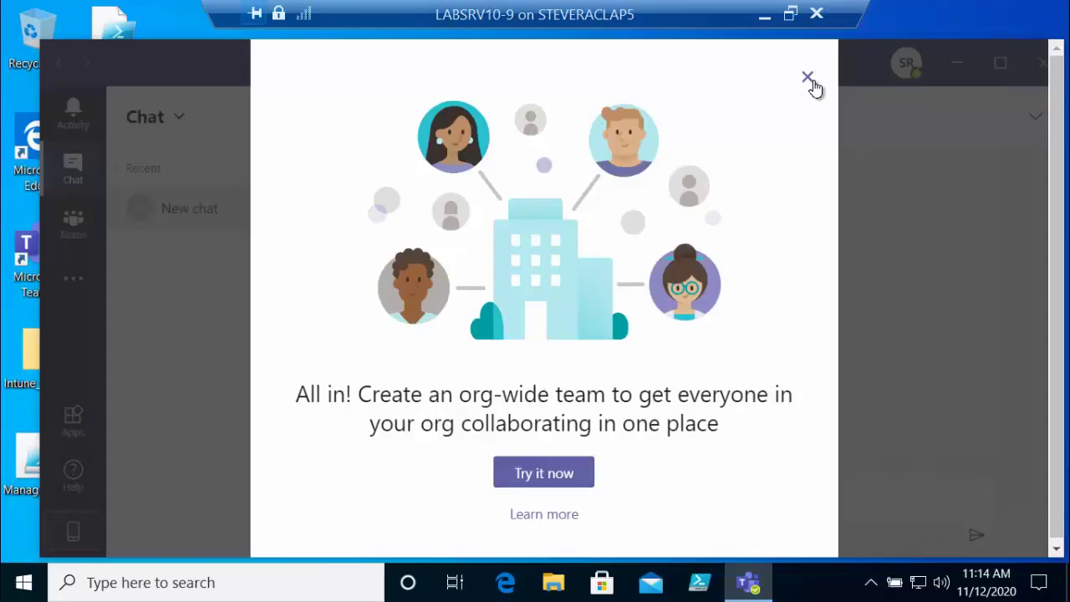
Step: Close Microsoft Teams and its promotional message, and search for settings to open the Settings app on the virtual machine
left_click(808, 78)
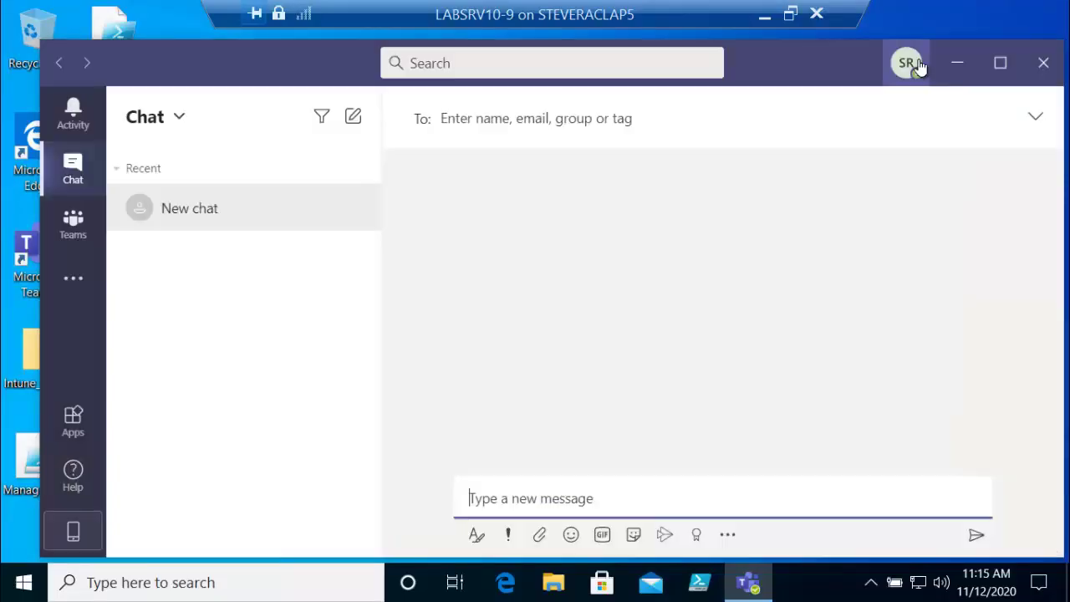
left_click(1041, 63)
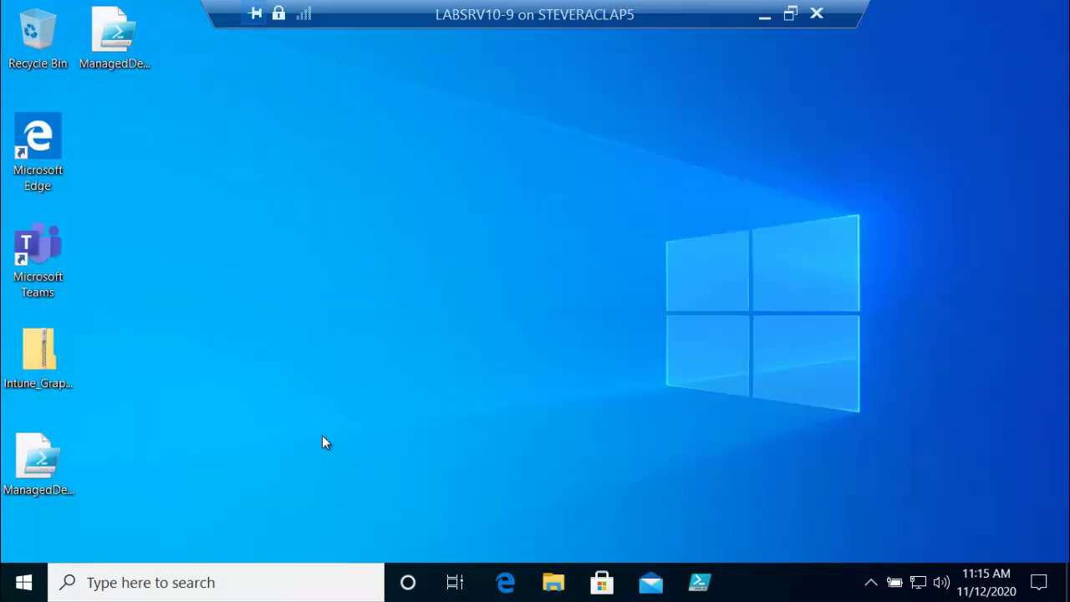
left_click(311, 590)
type("ttings")
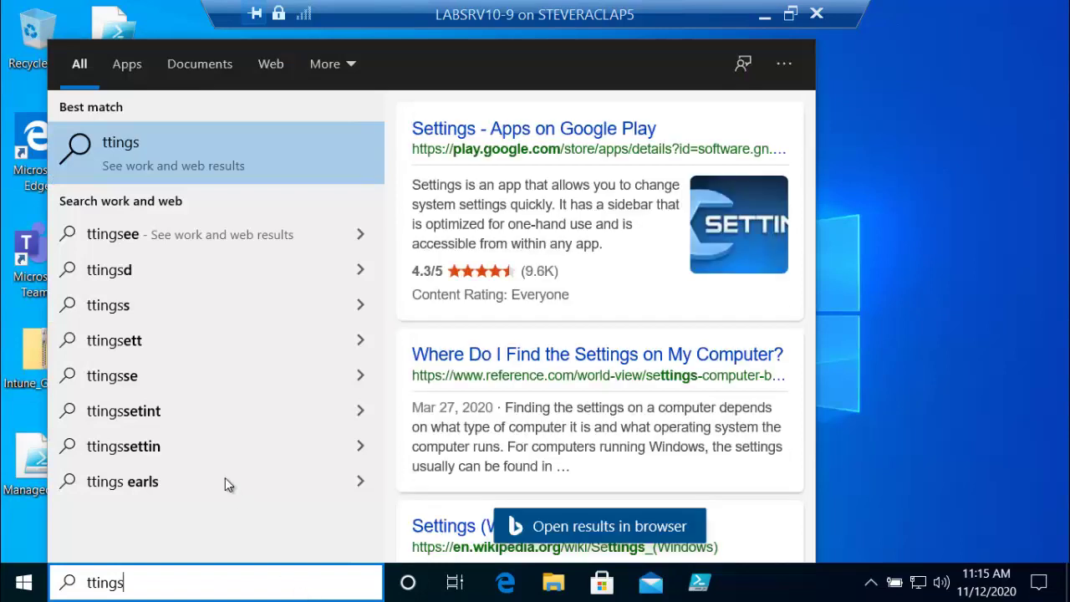
left_click_drag(179, 582, 8, 575)
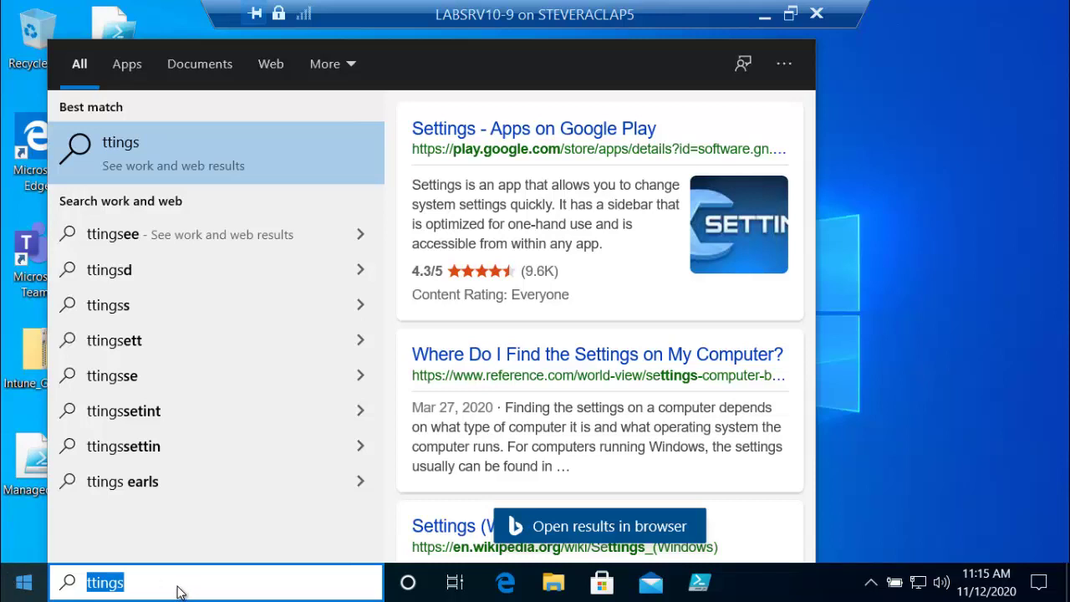
type("settings")
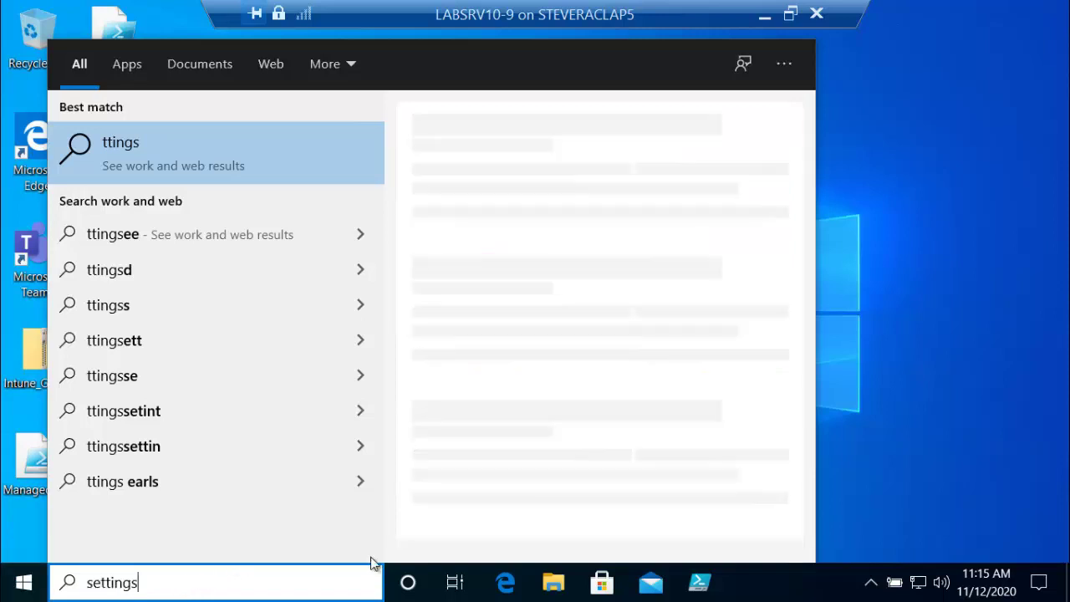
left_click(186, 172)
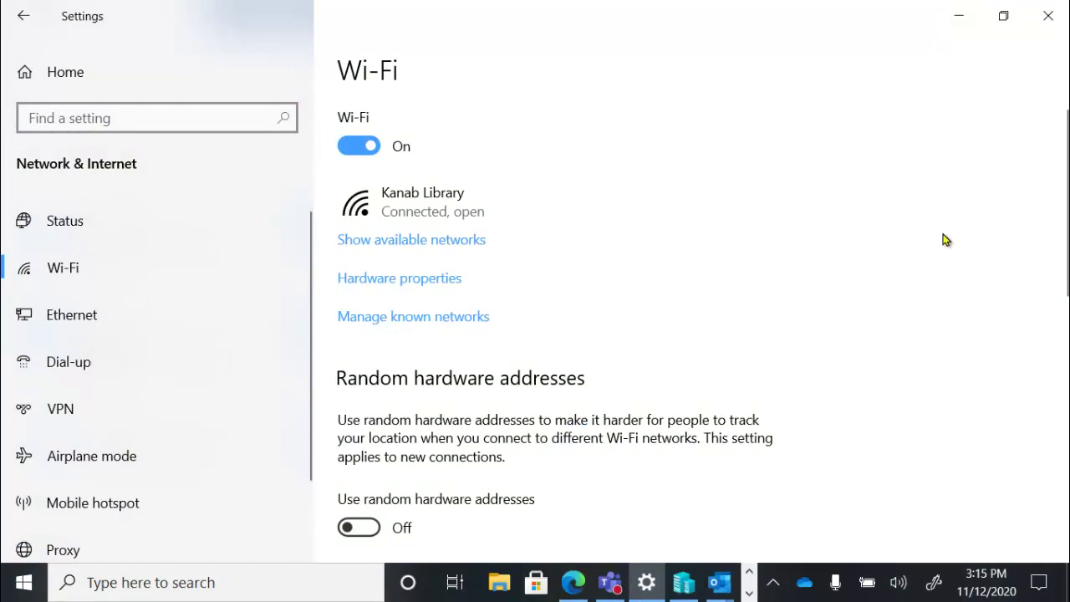
Step: View the host computer's maximized Settings home page for comparison with the virtual machine's categories, and close it
left_click(75, 71)
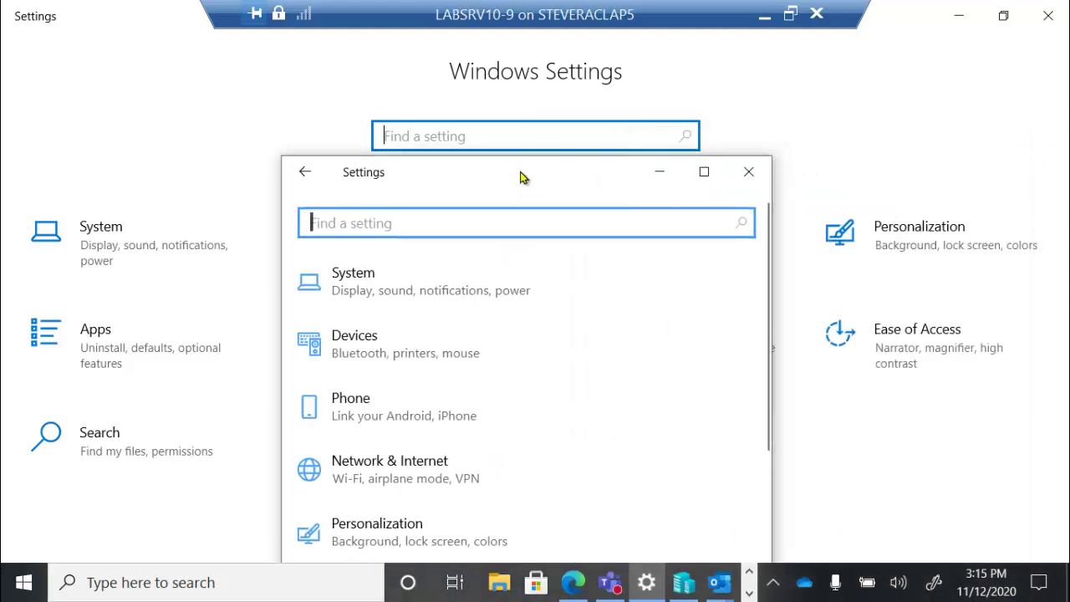
double_click(524, 172)
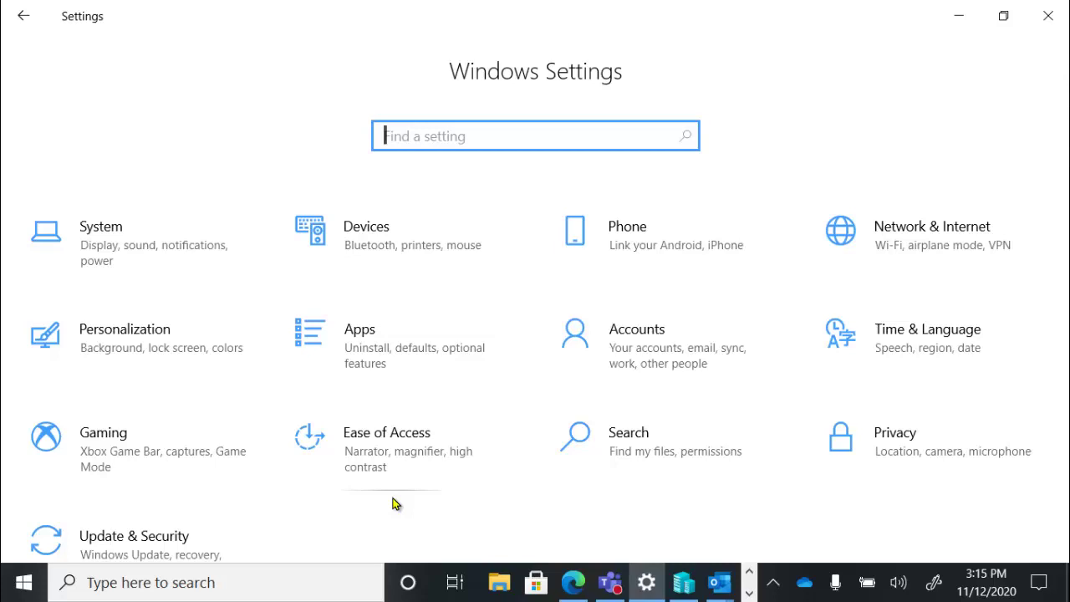
left_click(1049, 14)
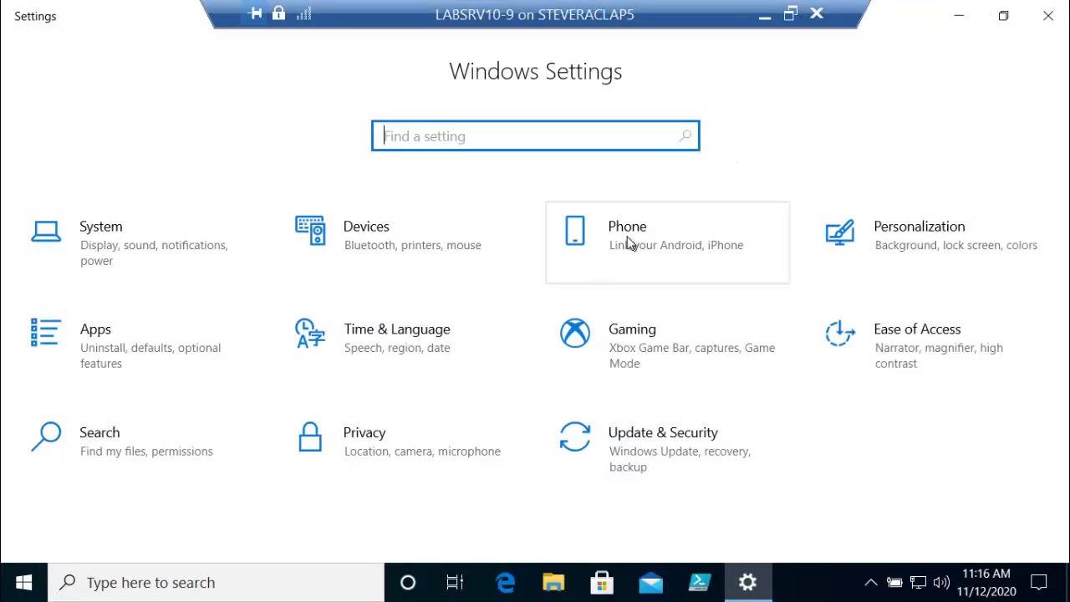
Step: Open the System category in the virtual machine's Settings to examine its available pages, and close Settings
left_click(158, 262)
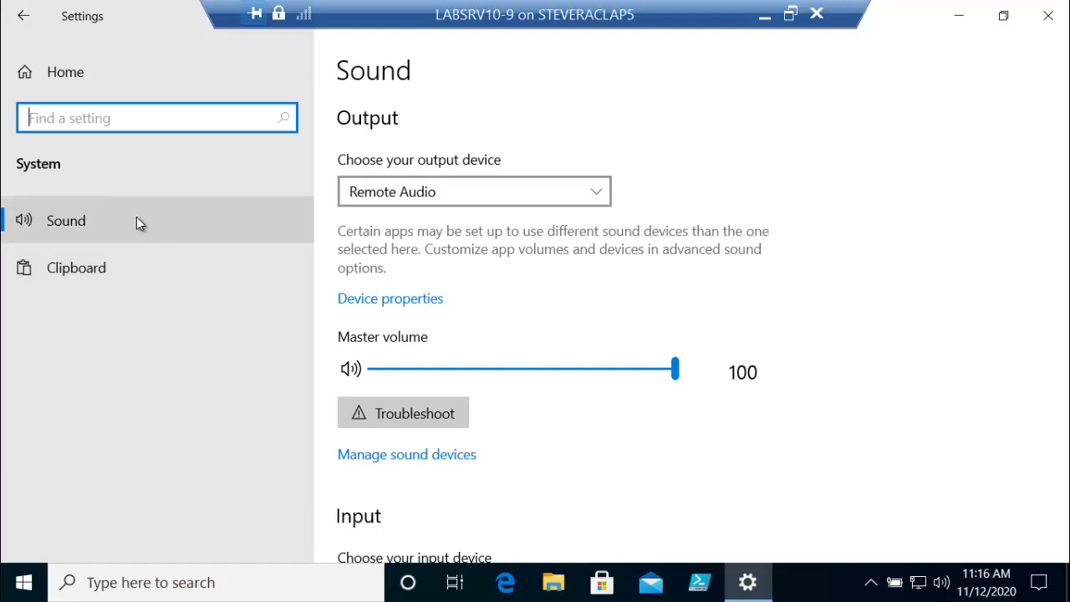
left_click(23, 24)
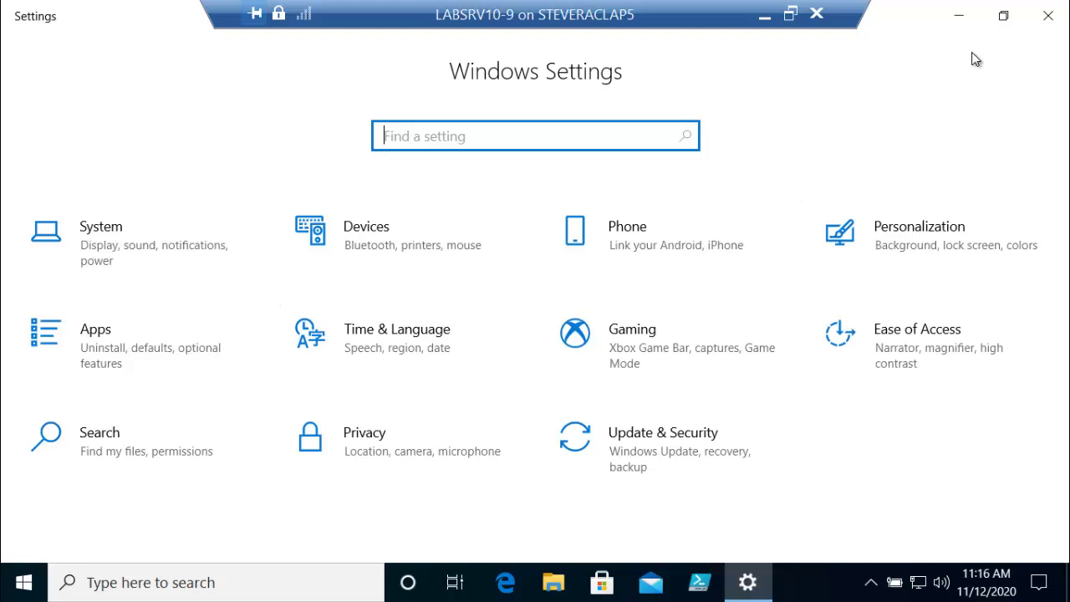
left_click(1046, 17)
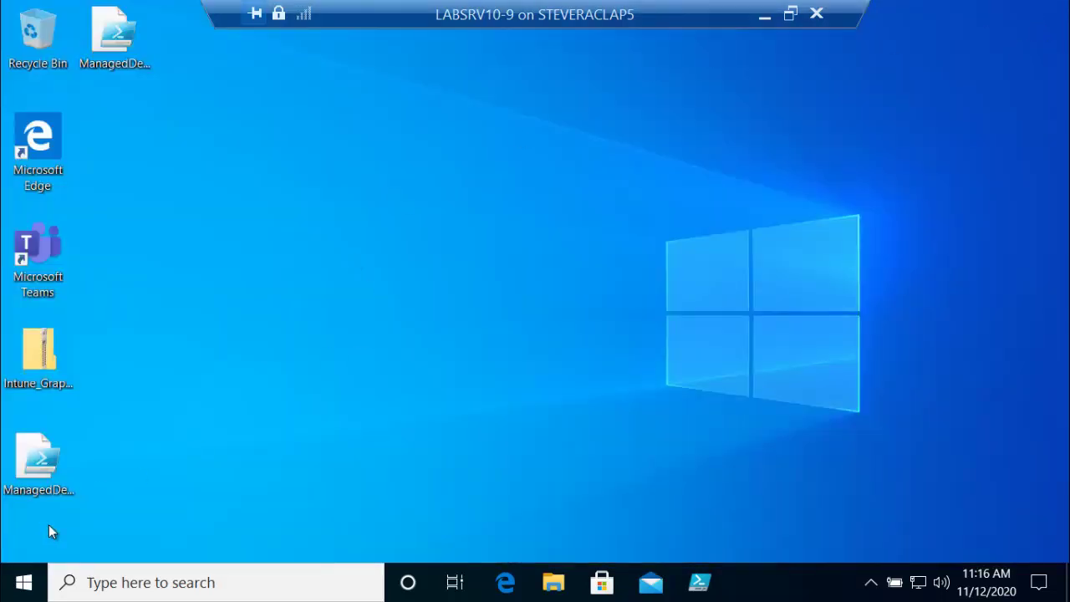
Step: Sign out of the virtual machine and open its sign-in screen full screen to check the available account choices
right_click(23, 583)
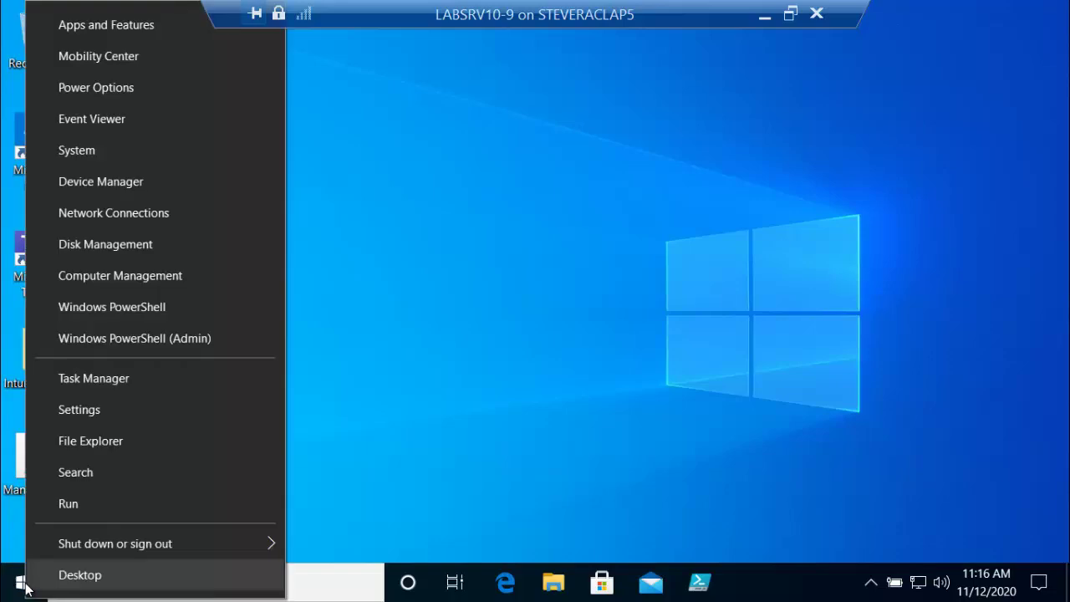
mouse_move(118, 541)
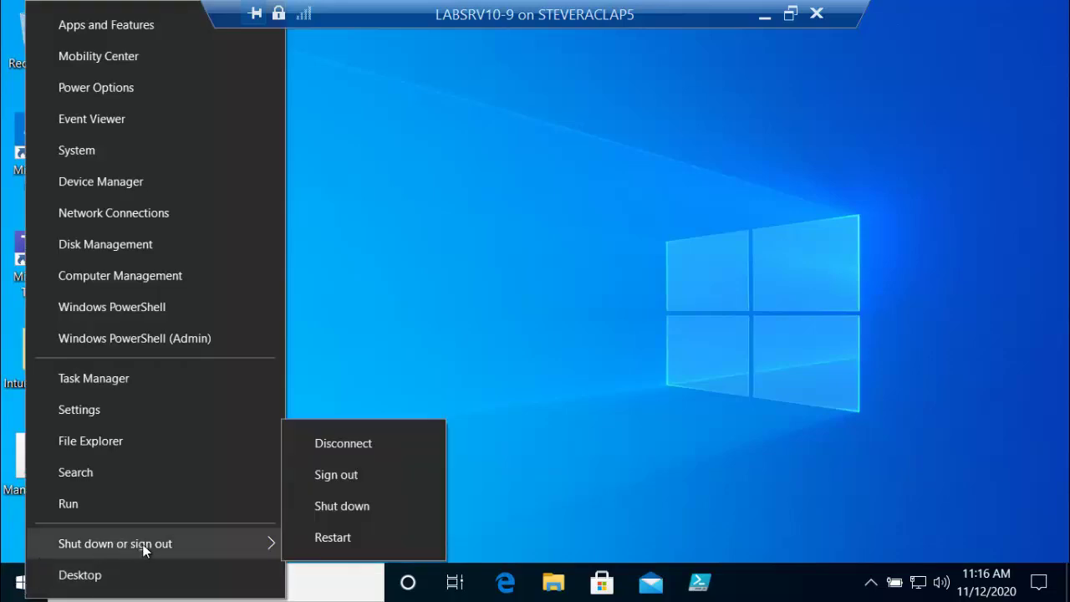
left_click(382, 480)
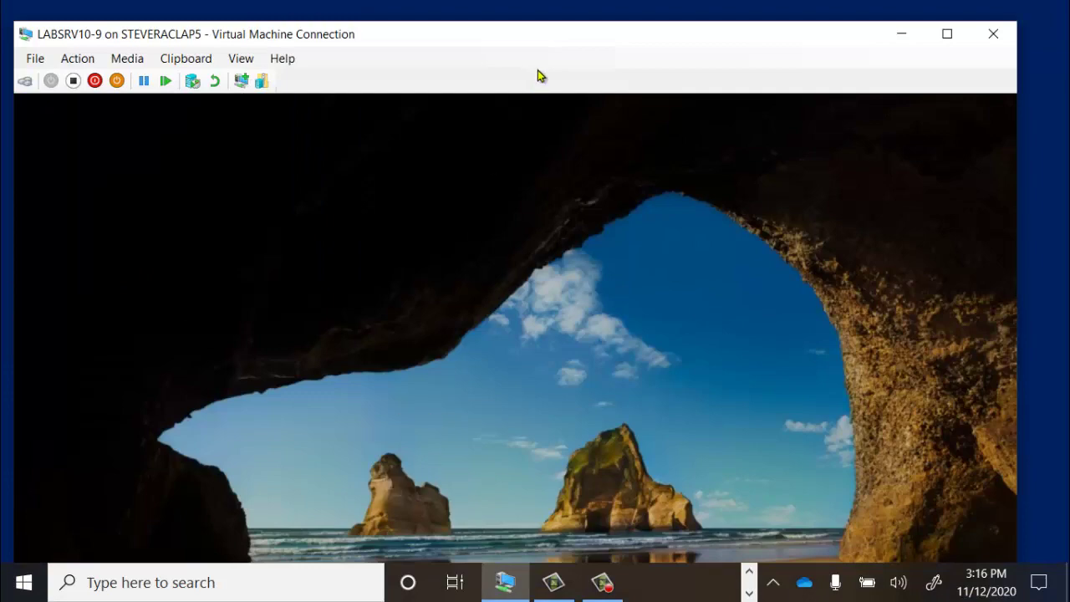
double_click(544, 42)
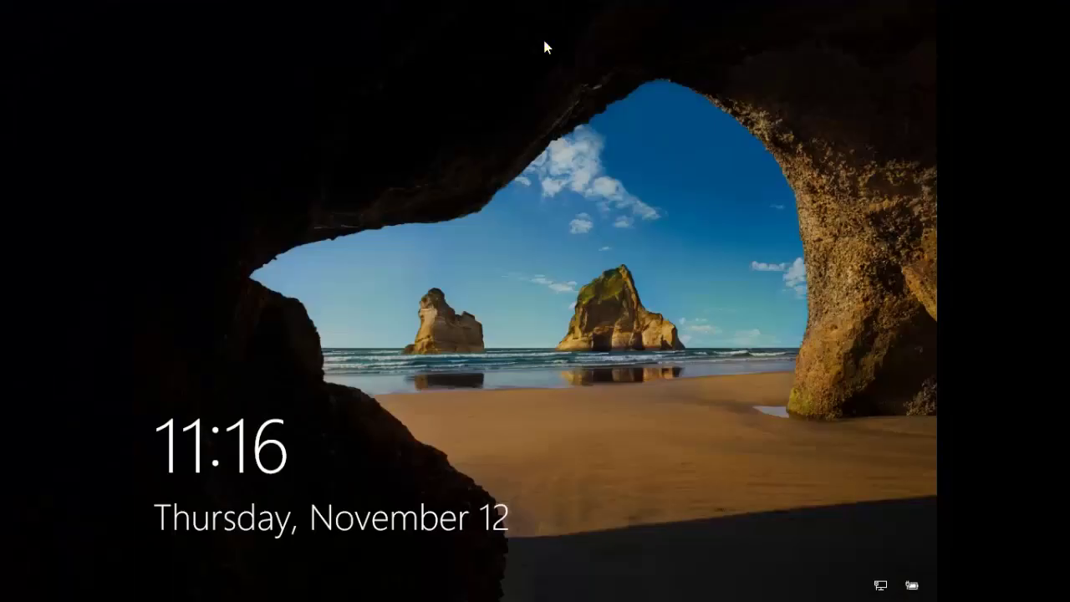
left_click(501, 172)
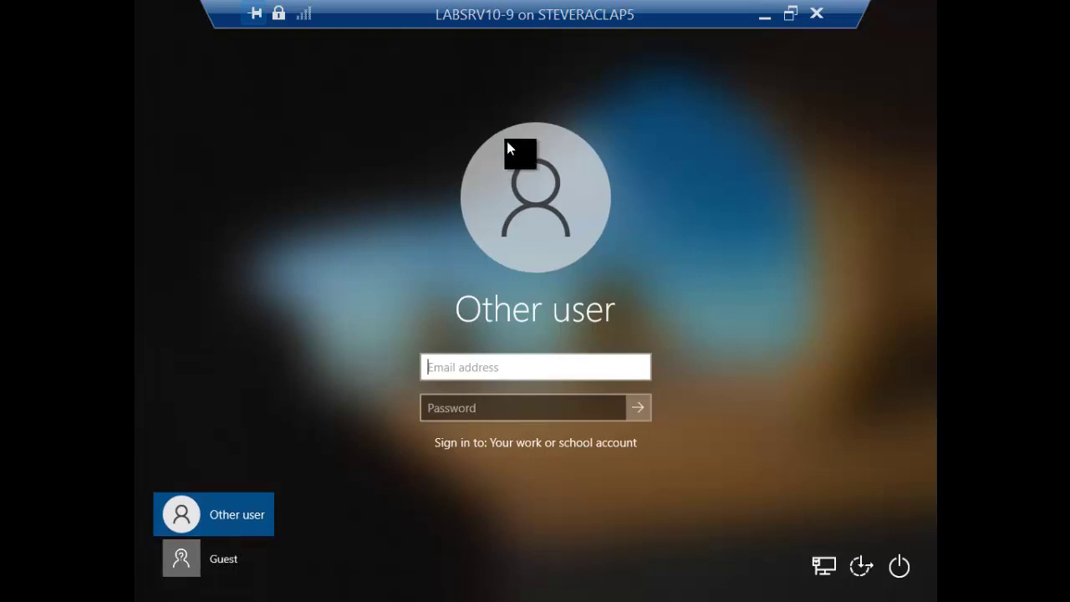
Step: Minimize the virtual machine and advance the PowerPoint slide show to the Troubleshooting, Tips and Tricks slide
left_click(765, 14)
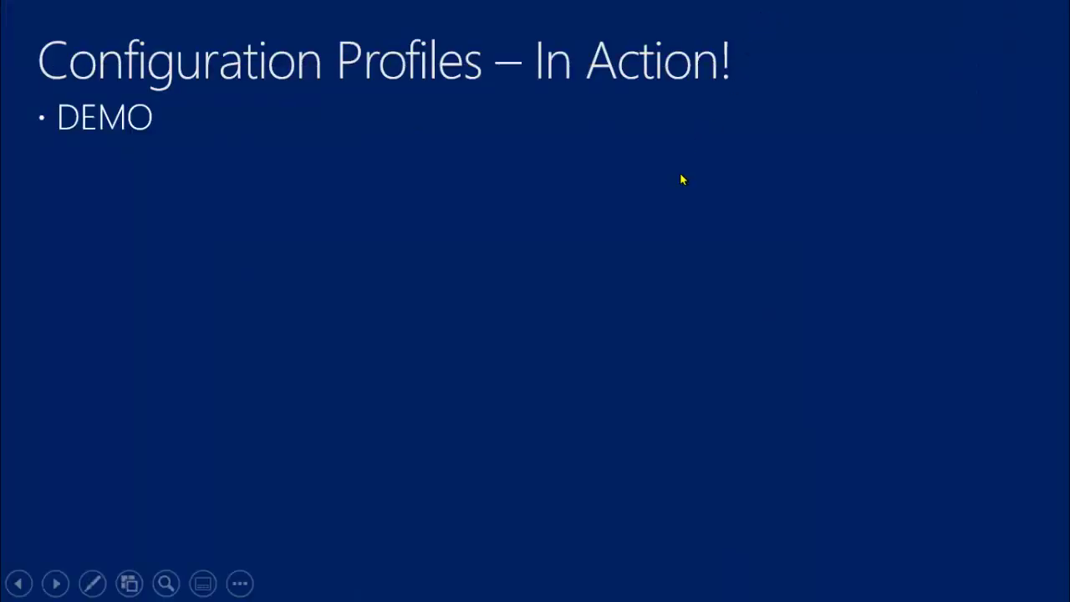
left_click(605, 390)
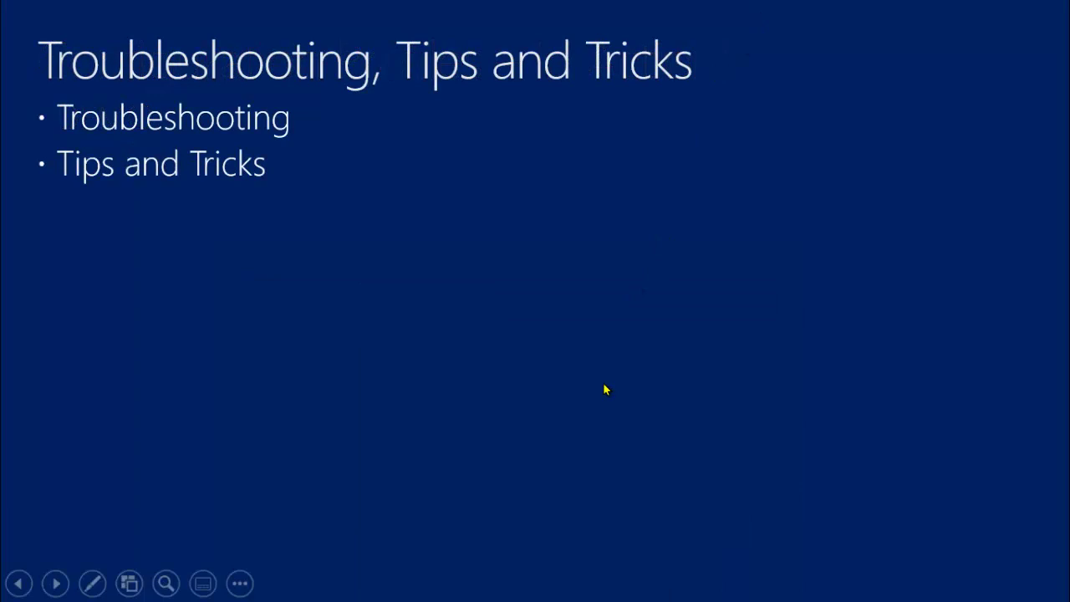